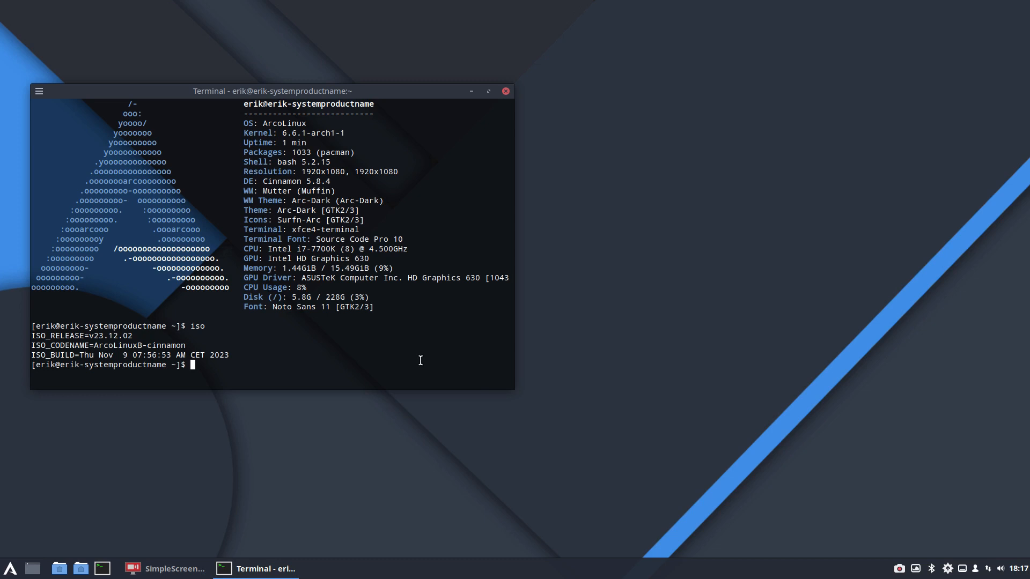
# Step: Enter the command sudo pacman -R libadwaita-without-adwaita-git at the terminal prompt without running it
pyautogui.write('sduo')
pyautogui.press('BackSpace')
pyautogui.press('BackSpace')
pyautogui.press('BackSpace')
pyautogui.write('udo ')
pyautogui.write('pamac')
pyautogui.press('BackSpace')
pyautogui.press('BackSpace')
pyautogui.press('BackSpace')
pyautogui.write('cman ')
pyautogui.write('-S ')
pyautogui.write('l')
pyautogui.write('in')
pyautogui.press('BackSpace')
pyautogui.press('BackSpace')
pyautogui.press('BackSpace')
pyautogui.press('BackSpace')
pyautogui.press('BackSpace')
pyautogui.write('R libad')
pyautogui.press('Tab')
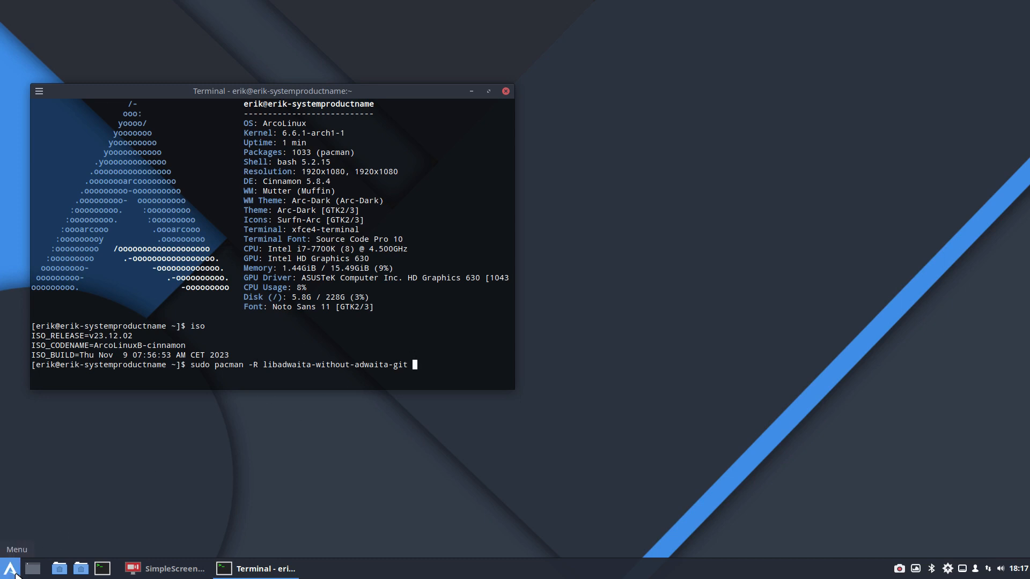
# Step: Check the date in the desktop calendar and close the terminal window
pyautogui.click(1014, 571)
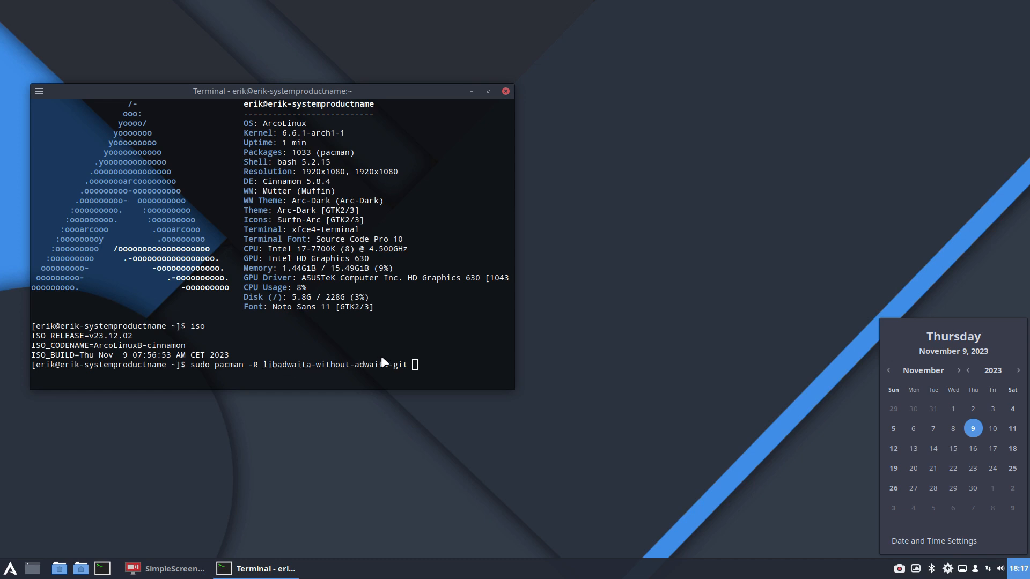
pyautogui.click(508, 90)
pyautogui.click(506, 91)
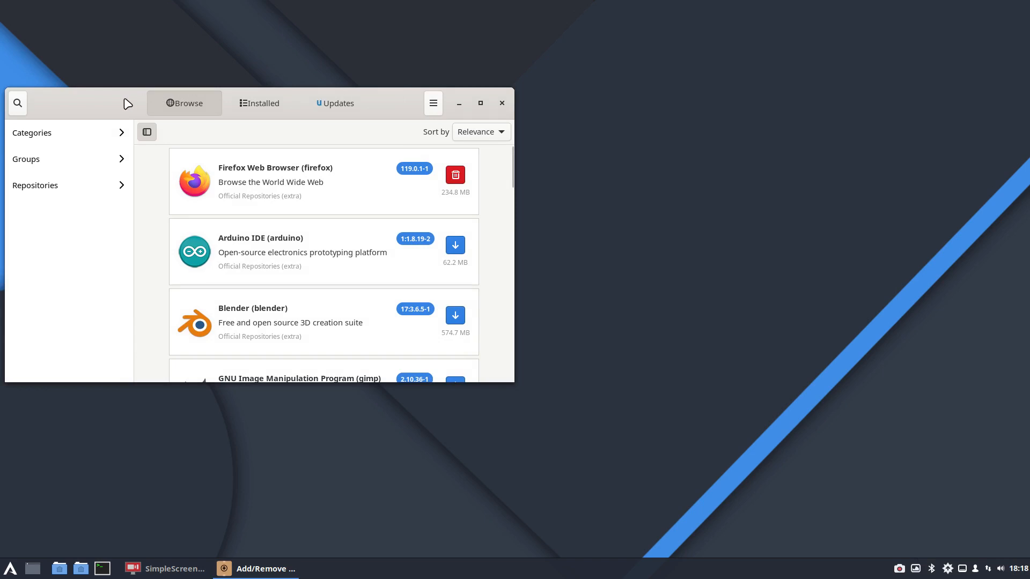
# Step: Open the home folder in the default file manager and in Thunar, arranging their windows alongside Add/Remove Software for comparison
pyautogui.moveTo(127, 103); pyautogui.dragTo(615, 68)
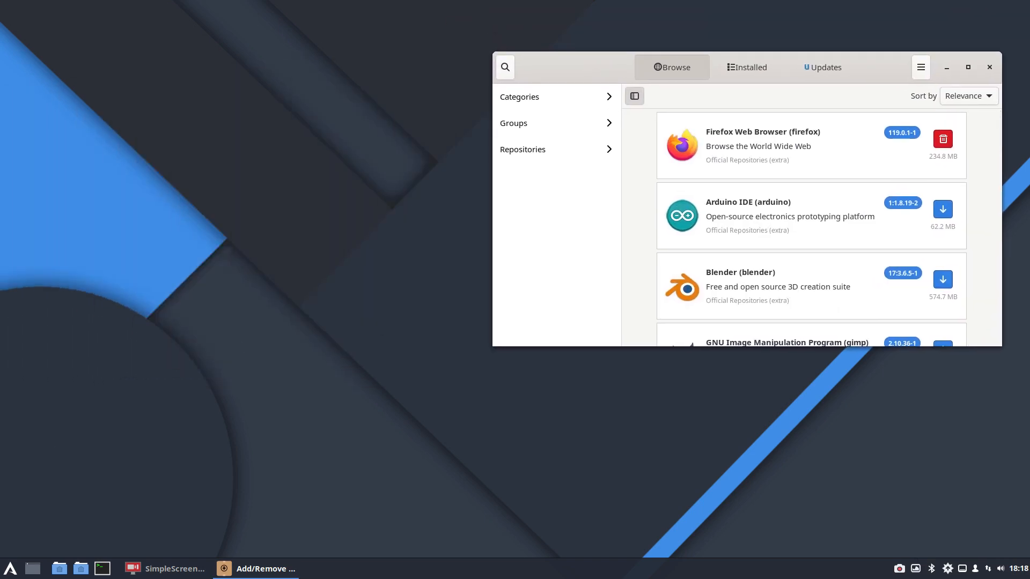
pyautogui.click(16, 574)
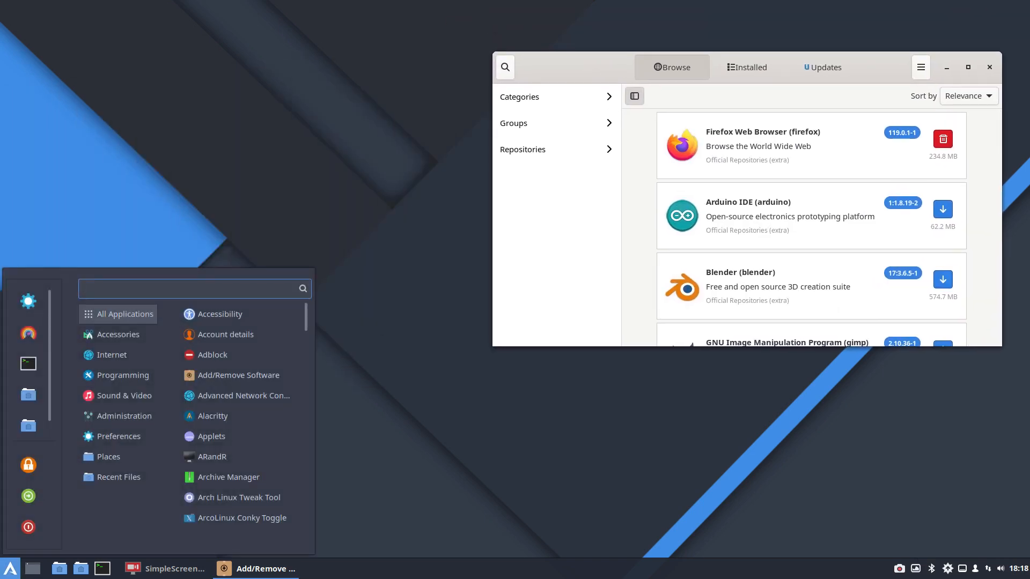
pyautogui.click(63, 572)
pyautogui.click(63, 572)
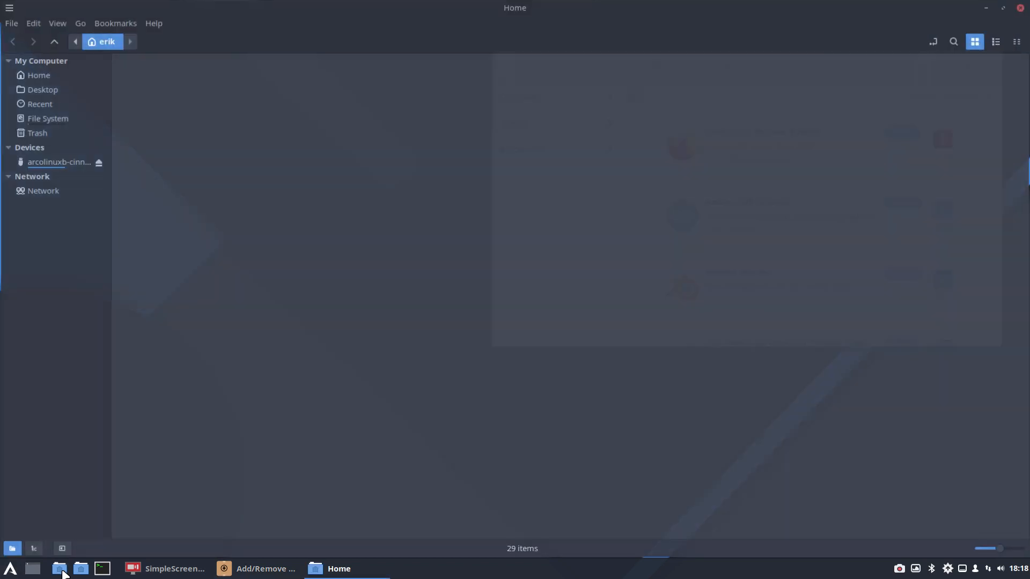
pyautogui.click(81, 569)
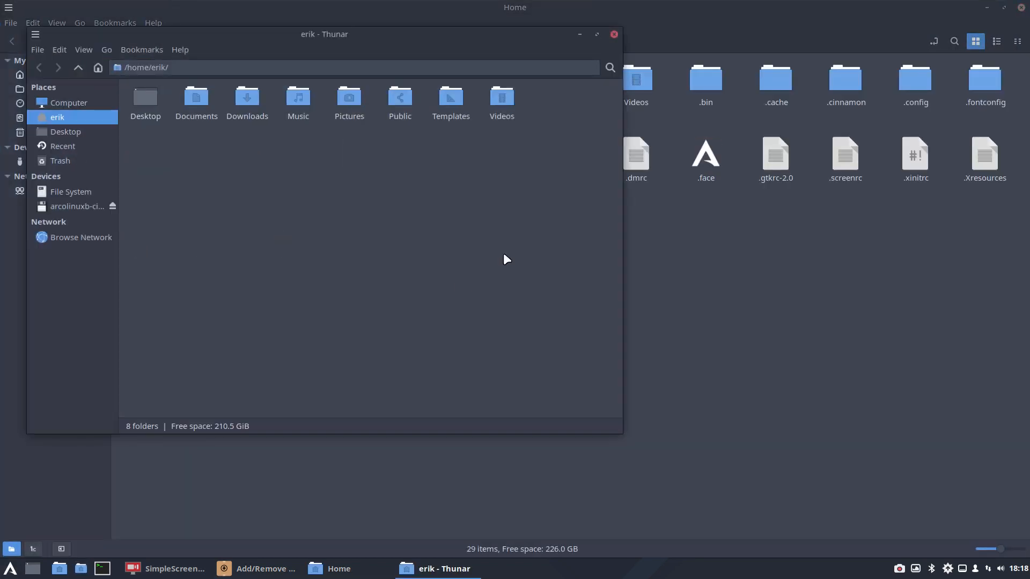
pyautogui.moveTo(904, 8); pyautogui.dragTo(683, 160)
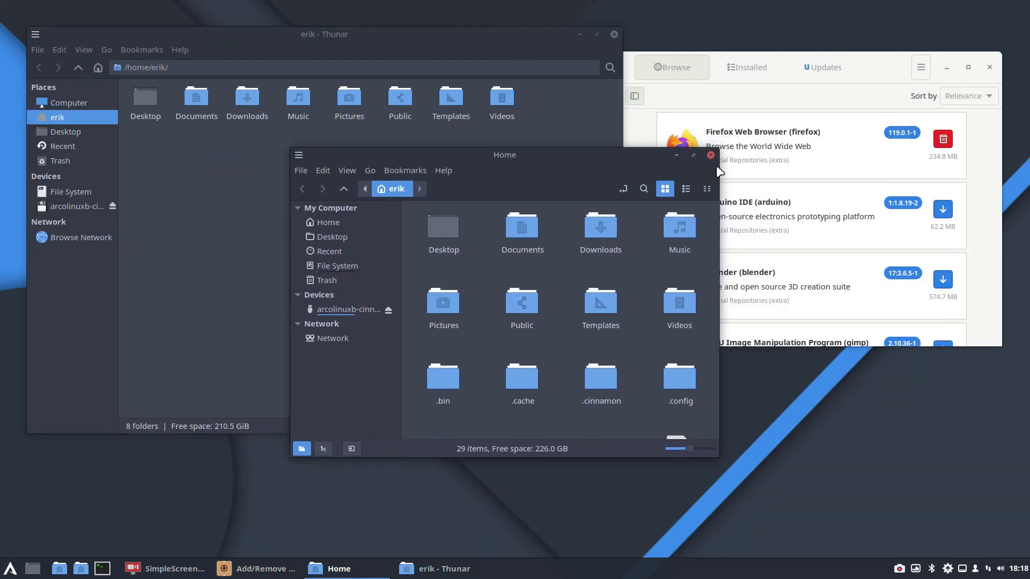
pyautogui.click(868, 66)
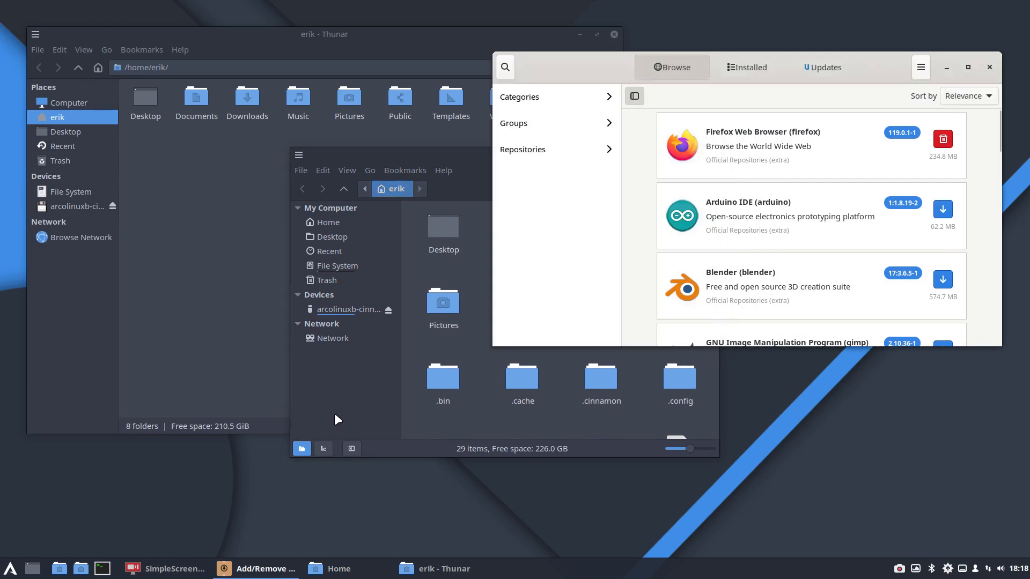
pyautogui.click(208, 496)
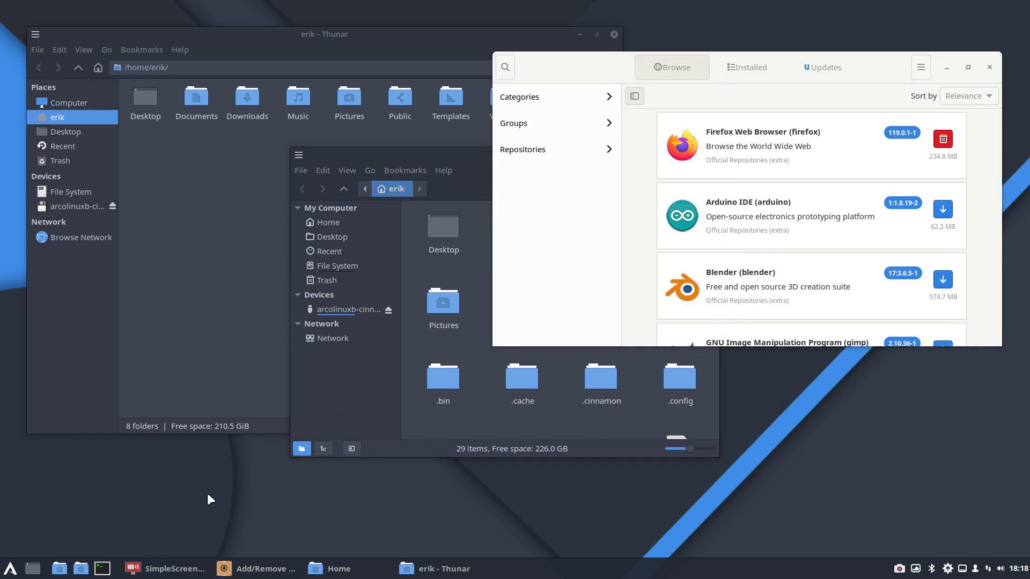
# Step: View /etc/environment by running nenvironment in a new terminal, entering the sudo password, and close the terminal without editing the file
pyautogui.hotkey('ctrl', 'alt', 't')
pyautogui.write('n')
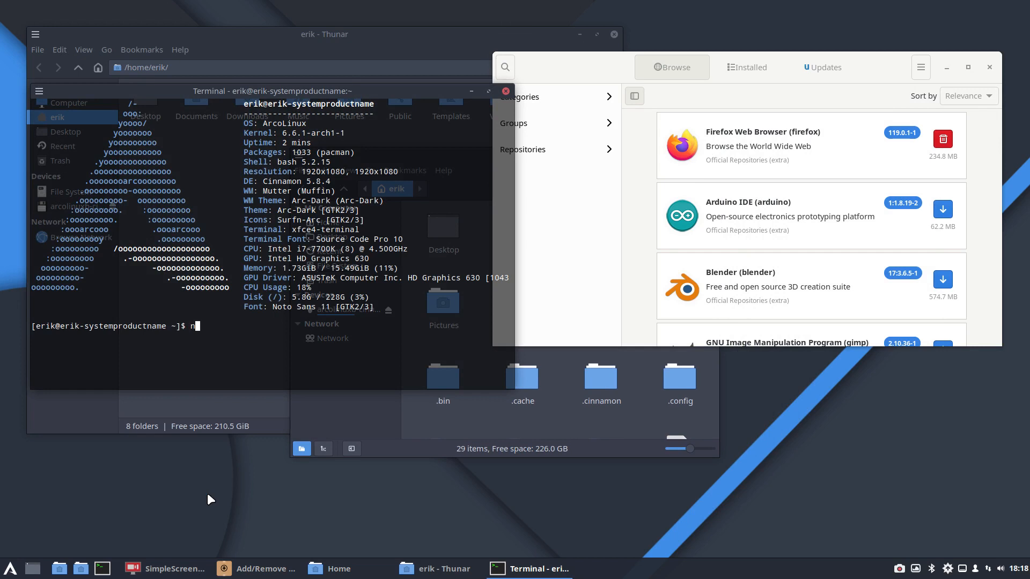
pyautogui.write('environment')
pyautogui.press('Return')
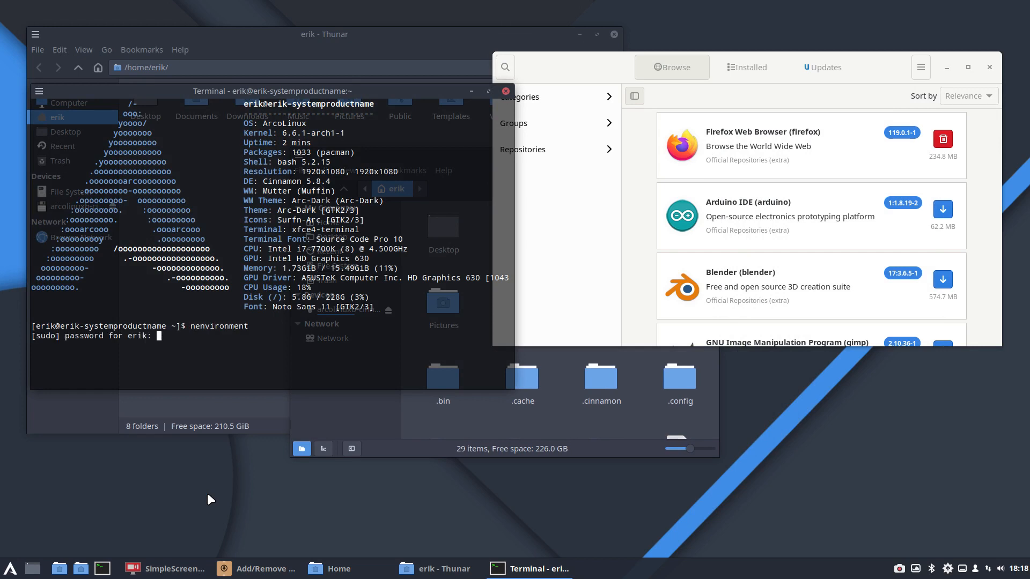
pyautogui.press('Return')
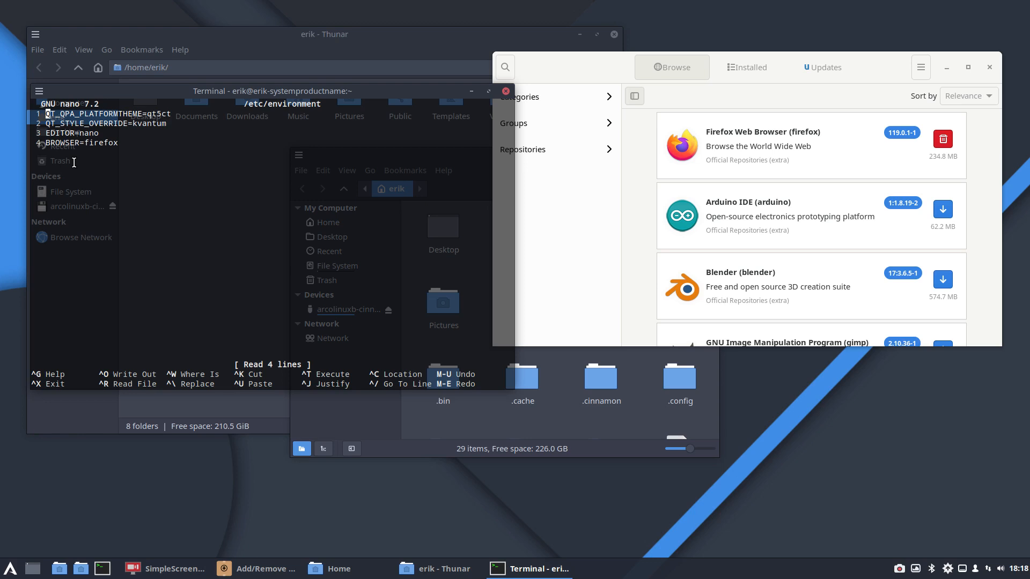
pyautogui.click(505, 91)
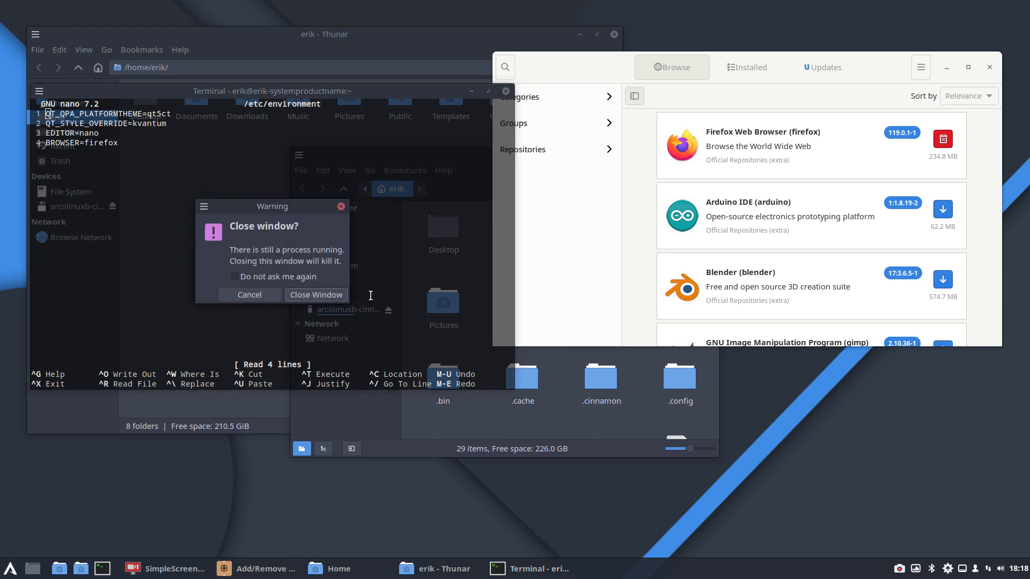
pyautogui.click(336, 298)
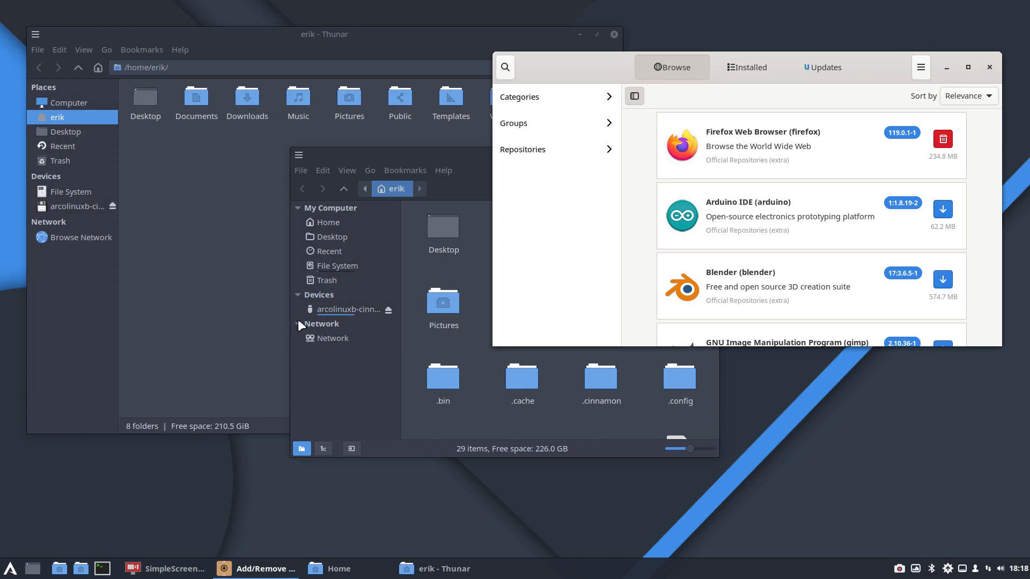
# Step: Open the Themes settings and try the Arc desktop theme before restoring Arc-Dark
pyautogui.click(10, 569)
pyautogui.click(30, 337)
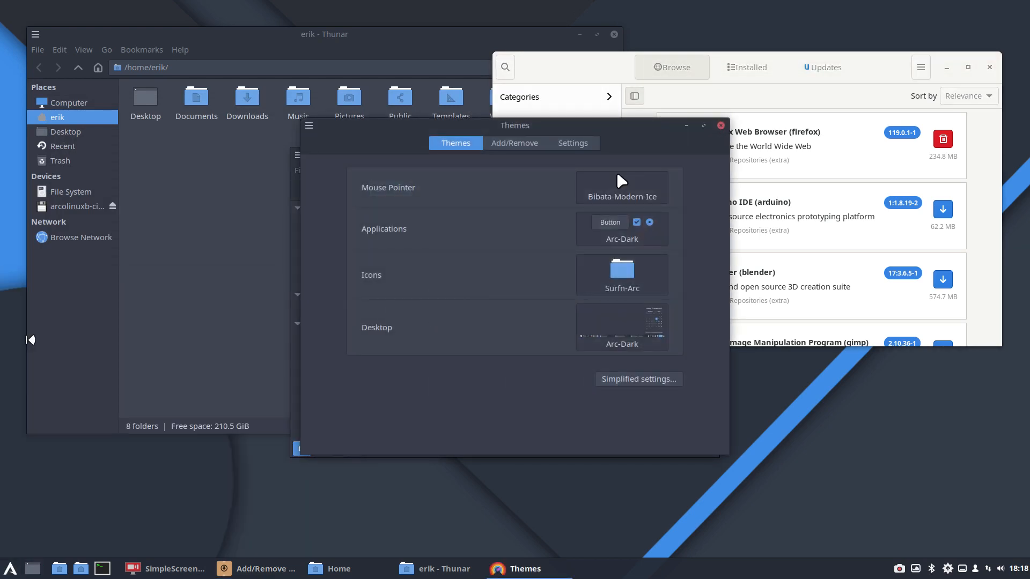
pyautogui.click(627, 332)
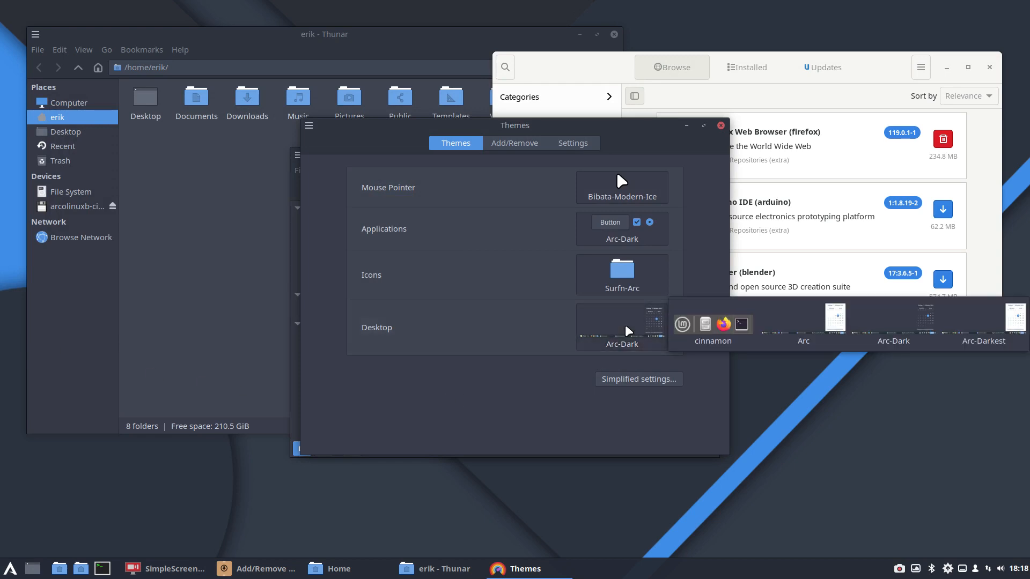
pyautogui.click(803, 325)
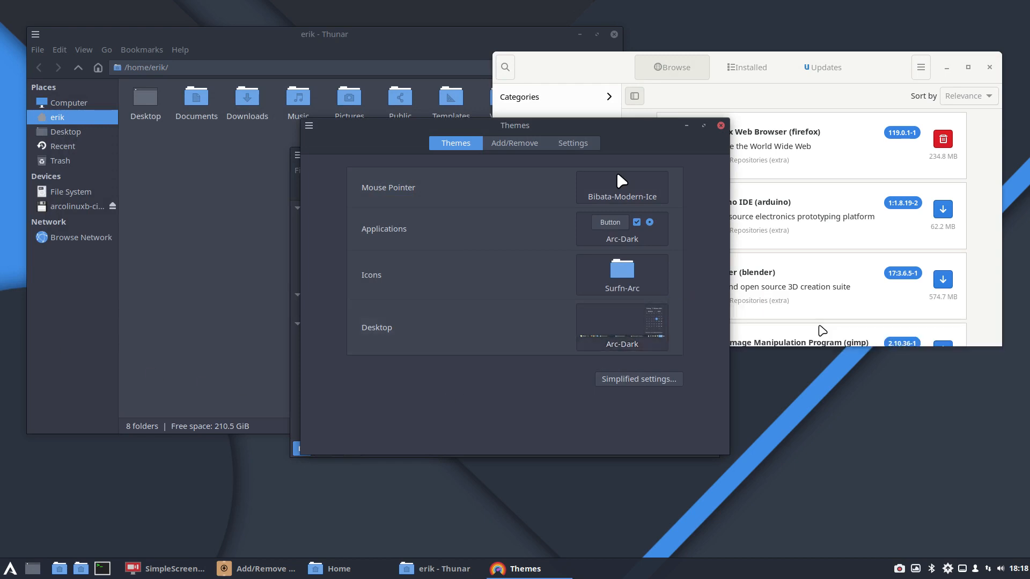
pyautogui.click(640, 329)
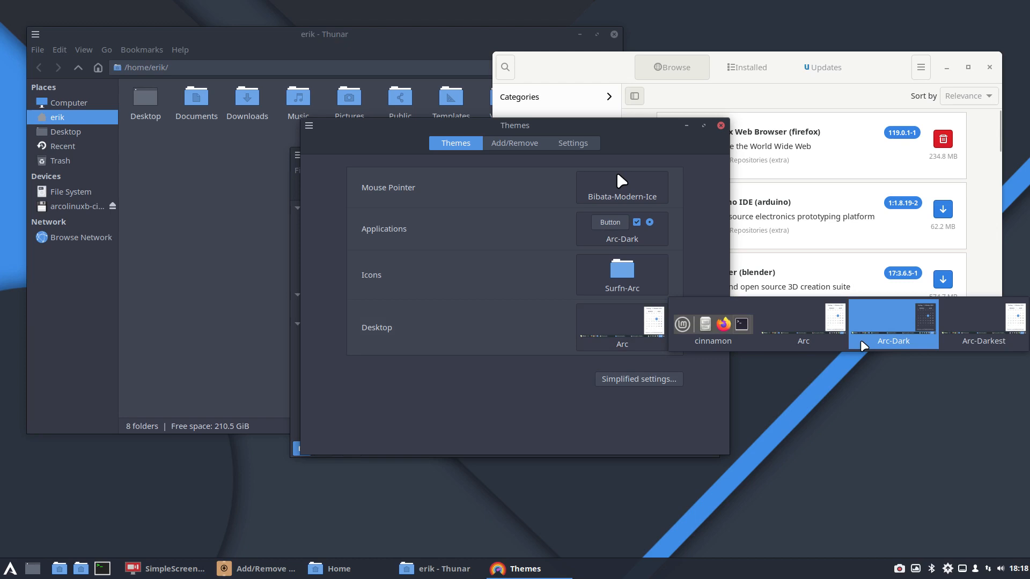
pyautogui.click(913, 335)
# Step: Compare the styling of the Themes and Add/Remove Software windows by repositioning Themes and bringing each to the front
pyautogui.moveTo(624, 130); pyautogui.dragTo(530, 232)
pyautogui.click(878, 68)
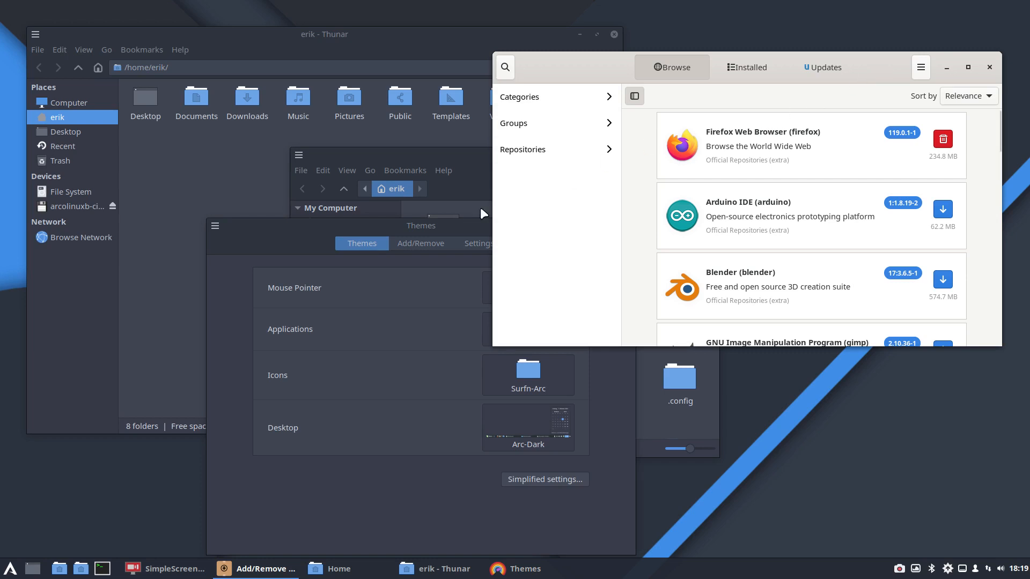
pyautogui.click(434, 222)
pyautogui.click(592, 74)
pyautogui.moveTo(273, 224); pyautogui.dragTo(215, 195)
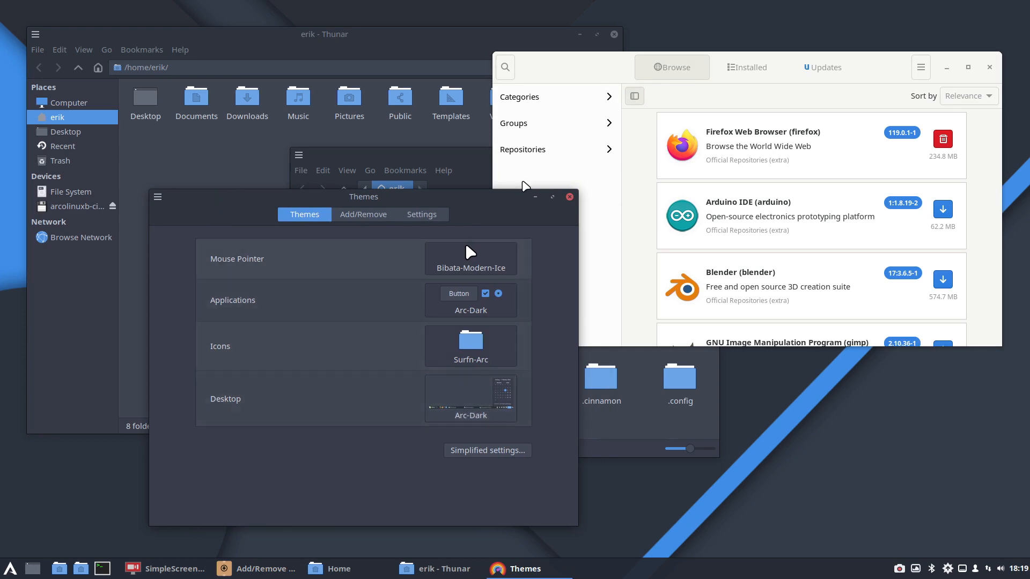
pyautogui.click(593, 78)
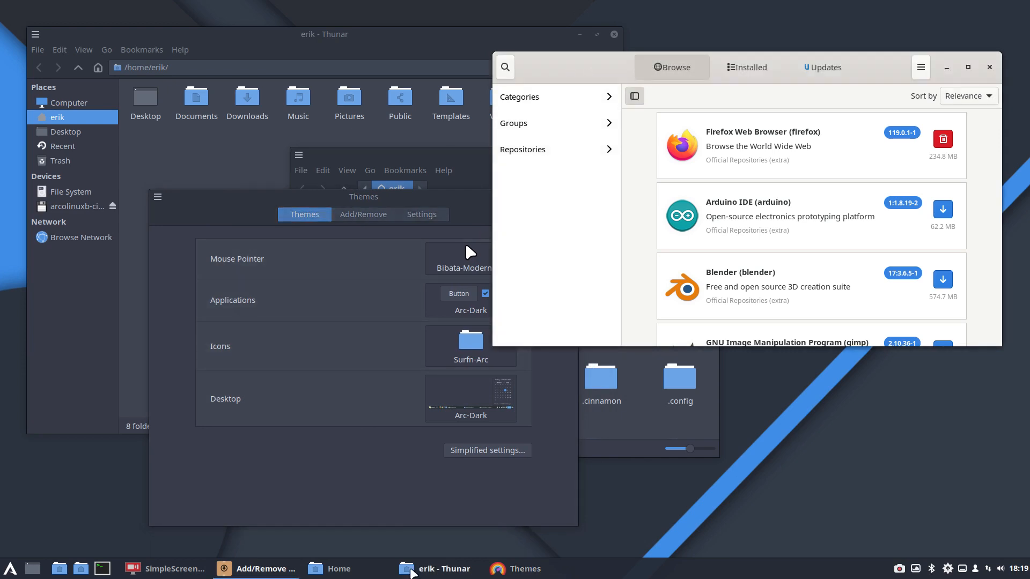
# Step: Launch Firefox from the Internet applications and load arcolinux.com
pyautogui.click(9, 568)
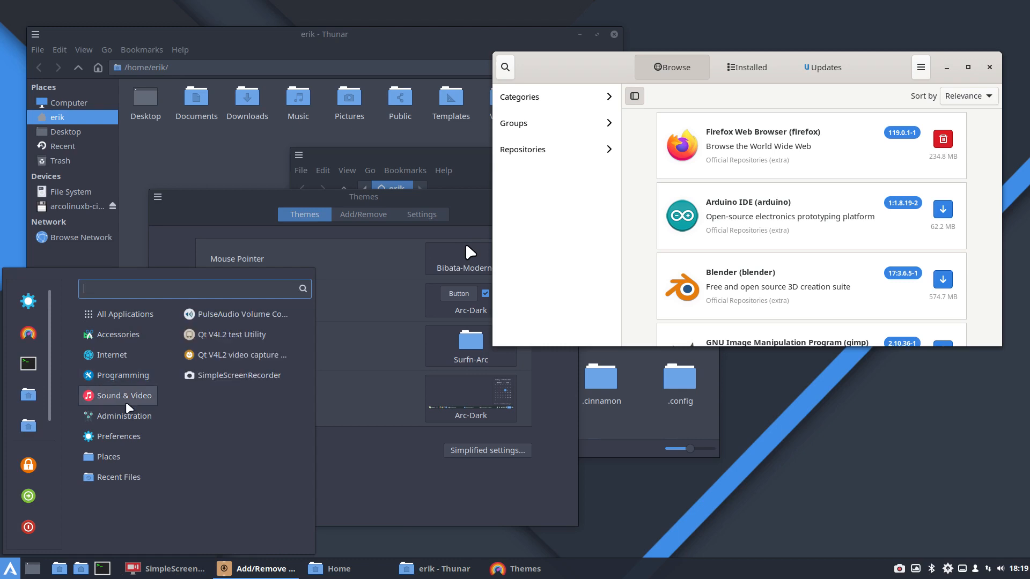
pyautogui.moveTo(146, 358)
pyautogui.click(201, 360)
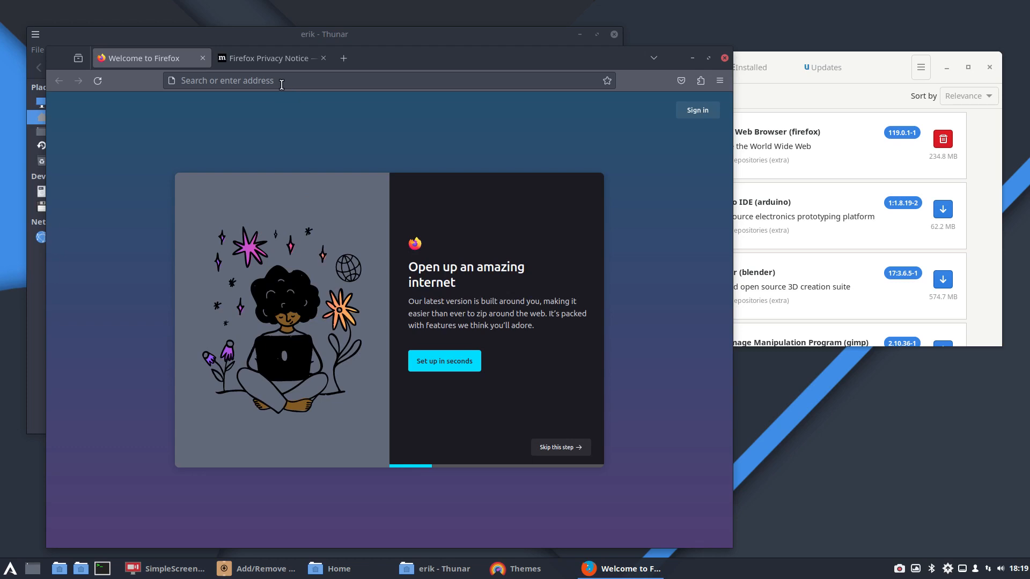
pyautogui.click(281, 81)
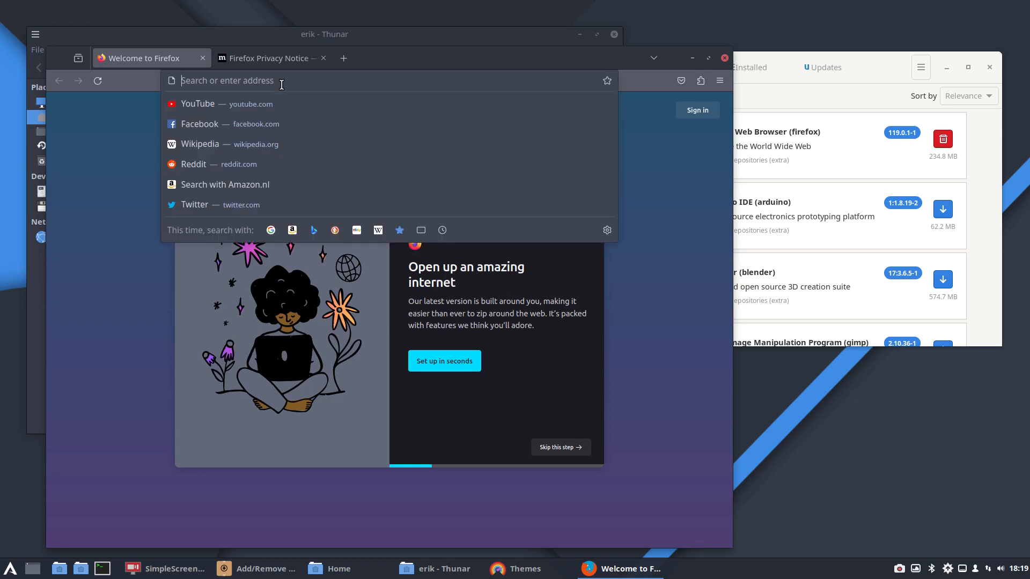
pyautogui.write('arcolinux.c')
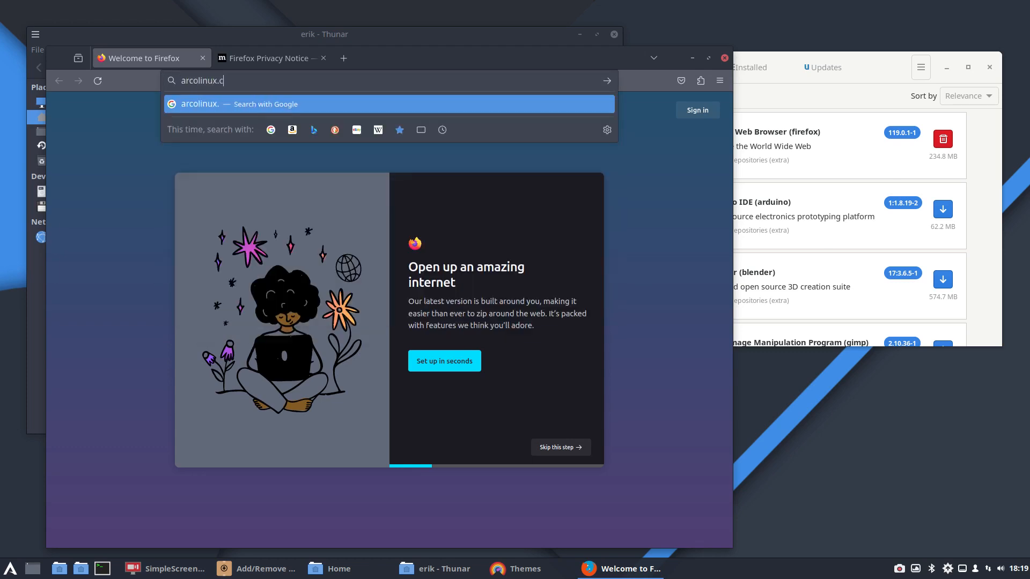
pyautogui.write('om')
pyautogui.press('Return')
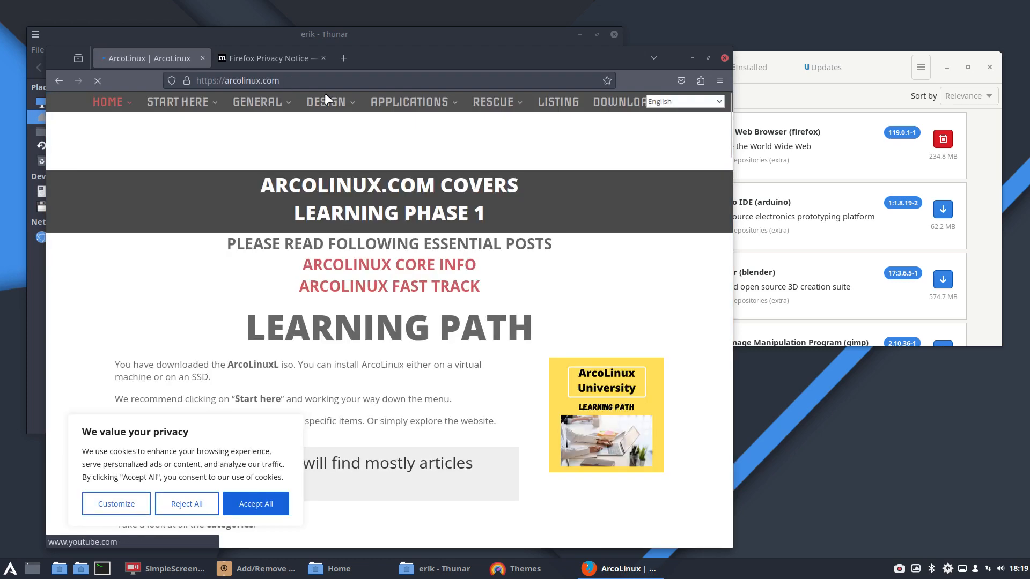
# Step: Look through the site's Design topics, then maximize the browser window and open the site search
pyautogui.moveTo(327, 102)
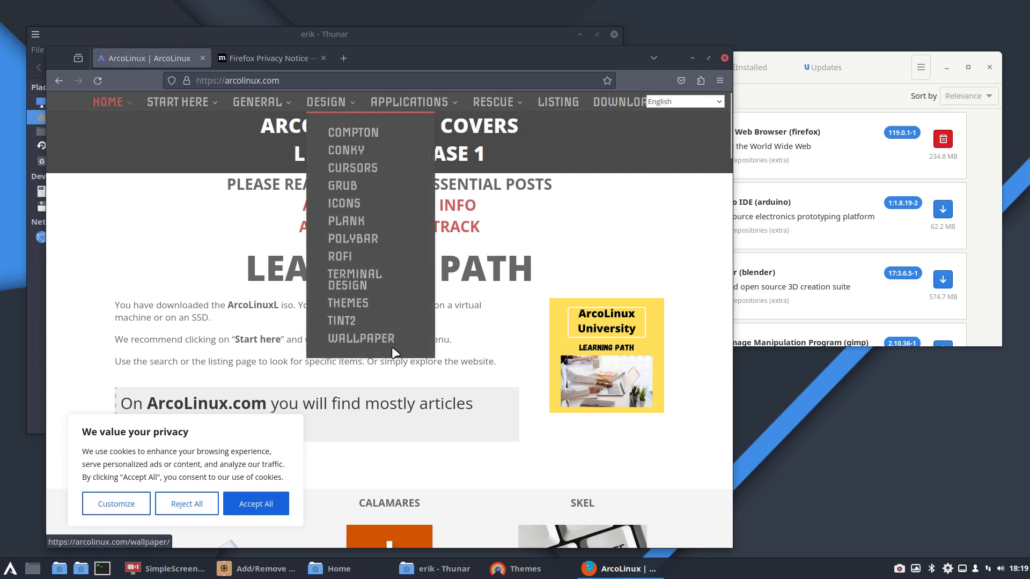
pyautogui.click(708, 57)
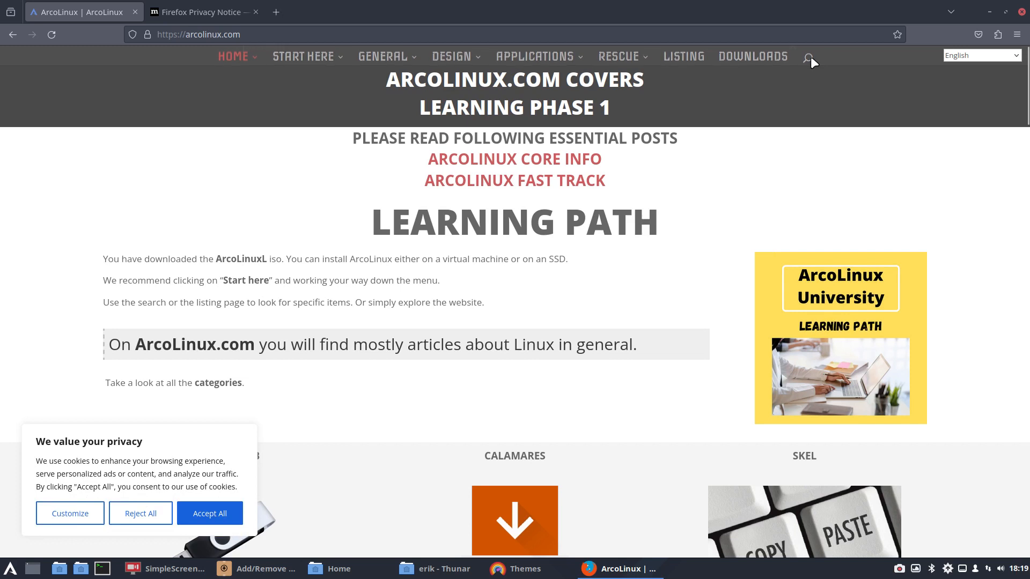
pyautogui.click(809, 58)
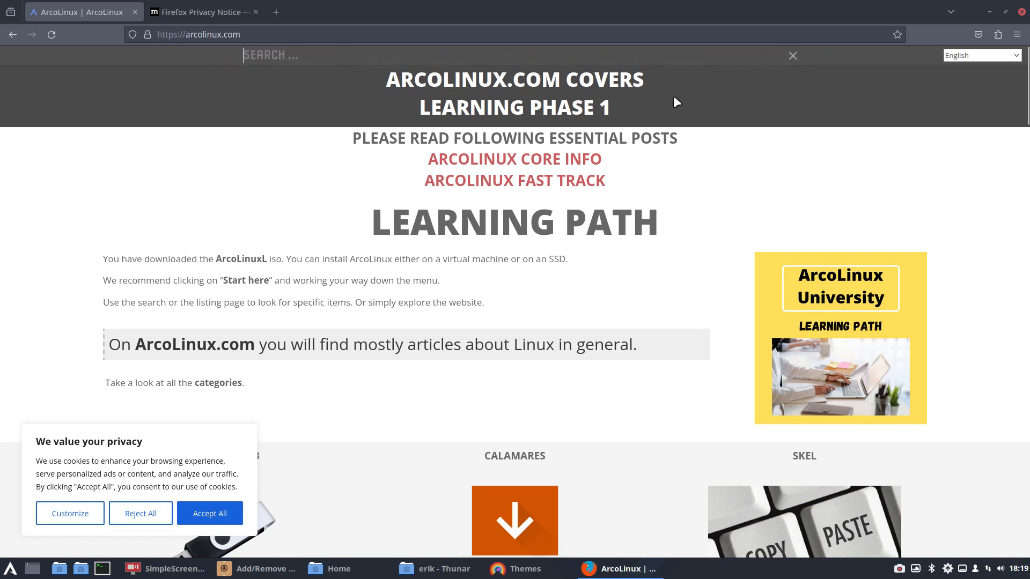
# Step: Change the web address from arcolinux.com to arcolinuxd.com and load that site
pyautogui.click(229, 38)
pyautogui.click(212, 35)
pyautogui.write('d')
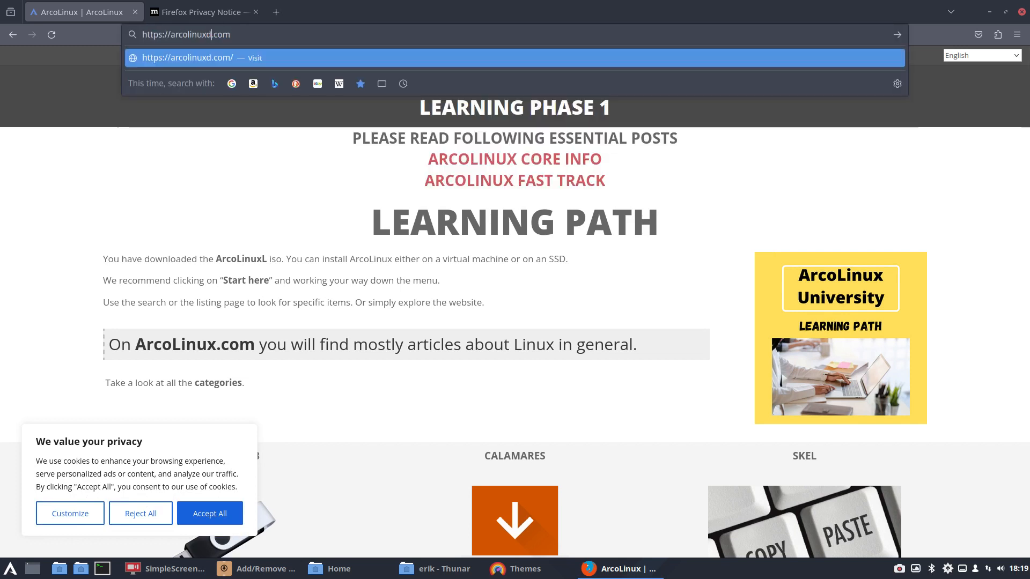
pyautogui.press('Return')
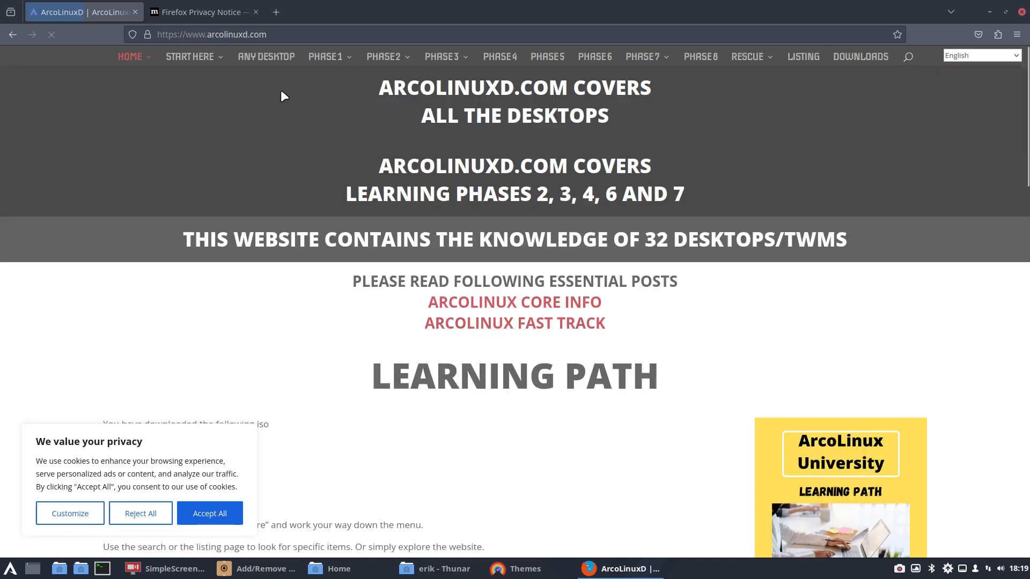
# Step: Open the Cinnamon articles under Phase 2, accepting all cookies, and look through the article list
pyautogui.moveTo(384, 57)
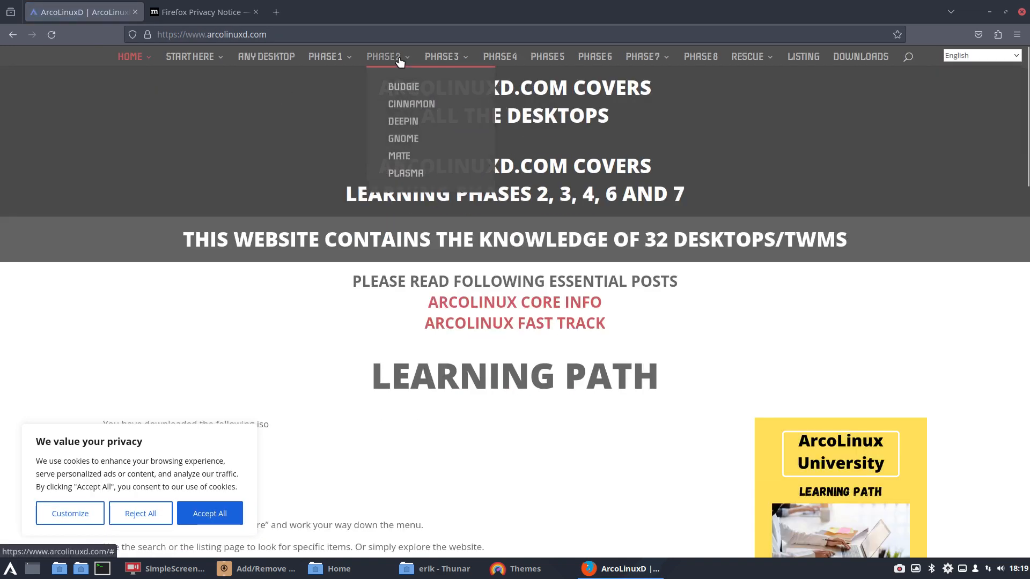
pyautogui.click(416, 113)
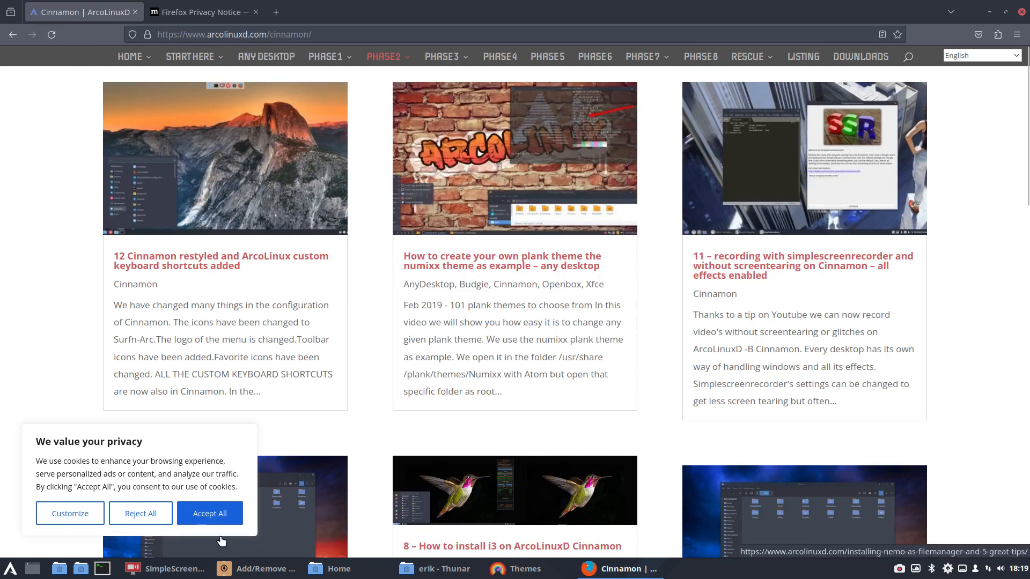
pyautogui.click(210, 519)
pyautogui.scroll(-1, 779, 336)
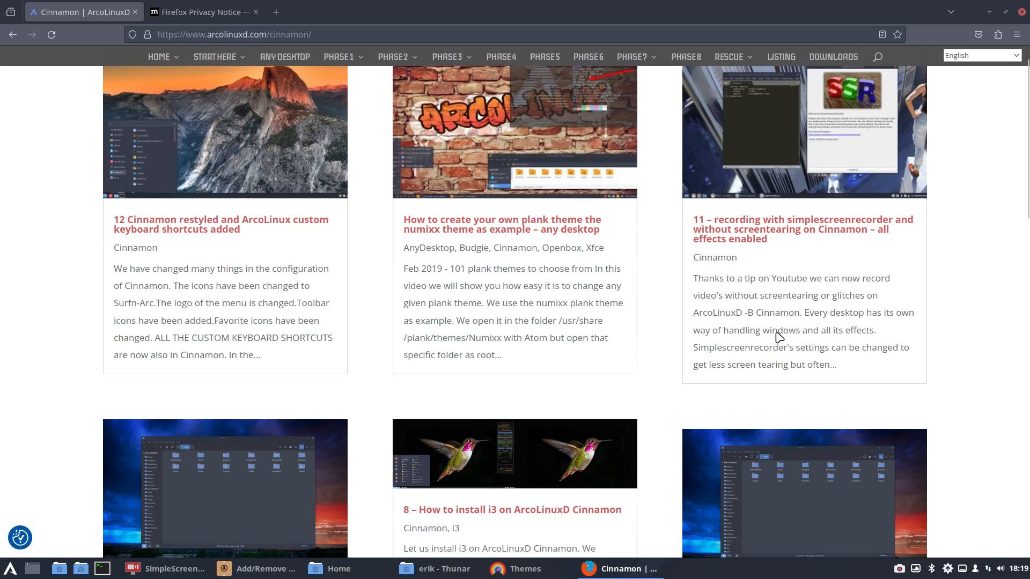
# Step: Look through the remaining Cinnamon articles, minimize the browser and bring the Themes window and the Thunar home folder forward
pyautogui.scroll(-6, 779, 337)
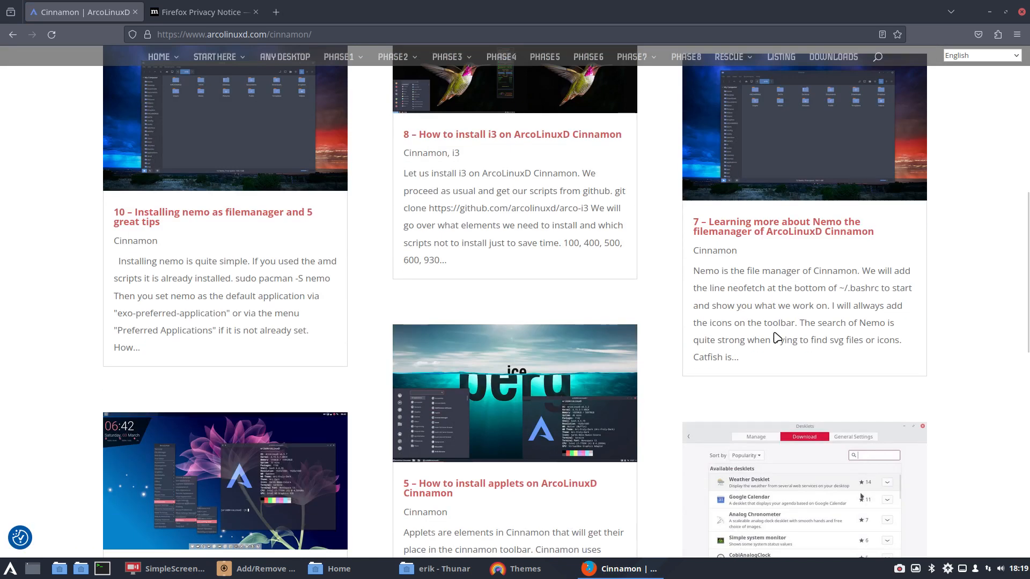
pyautogui.click(990, 11)
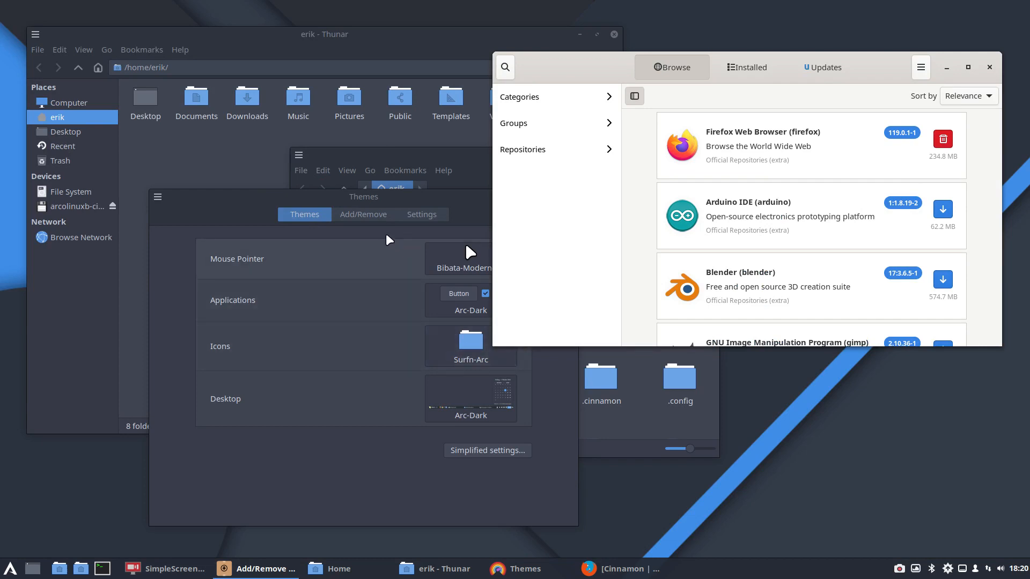
pyautogui.click(229, 207)
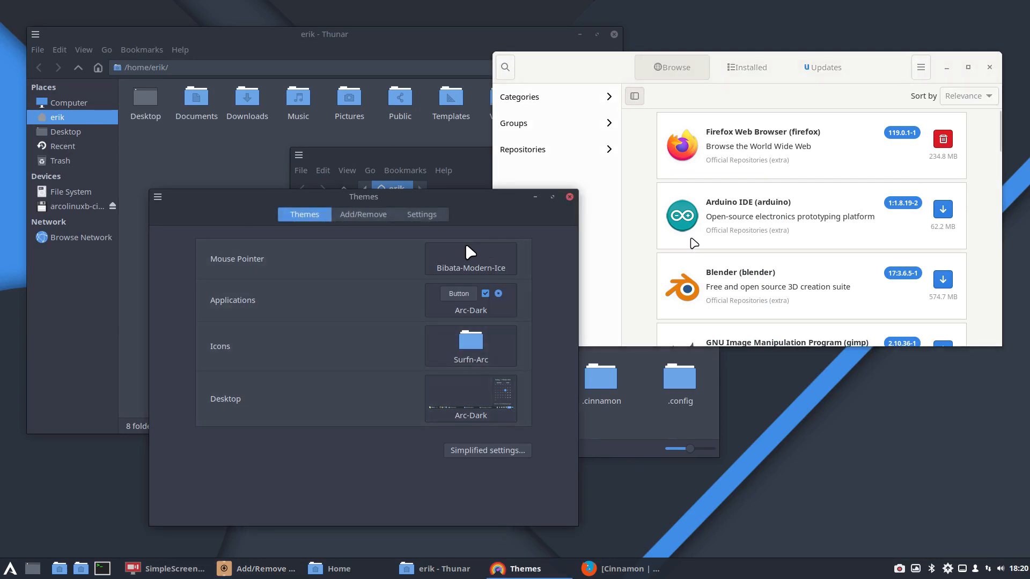
pyautogui.click(247, 152)
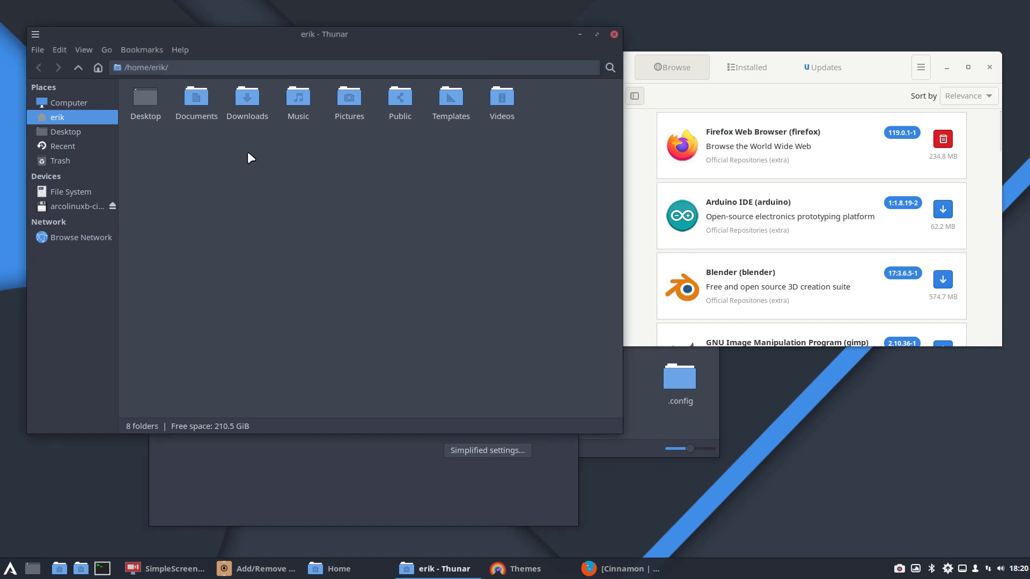
# Step: Show hidden files in the home folder, open .config/gtk-3.0/settings.ini to examine the GTK theme settings, and close the file
pyautogui.hotkey('ctrl', 'h')
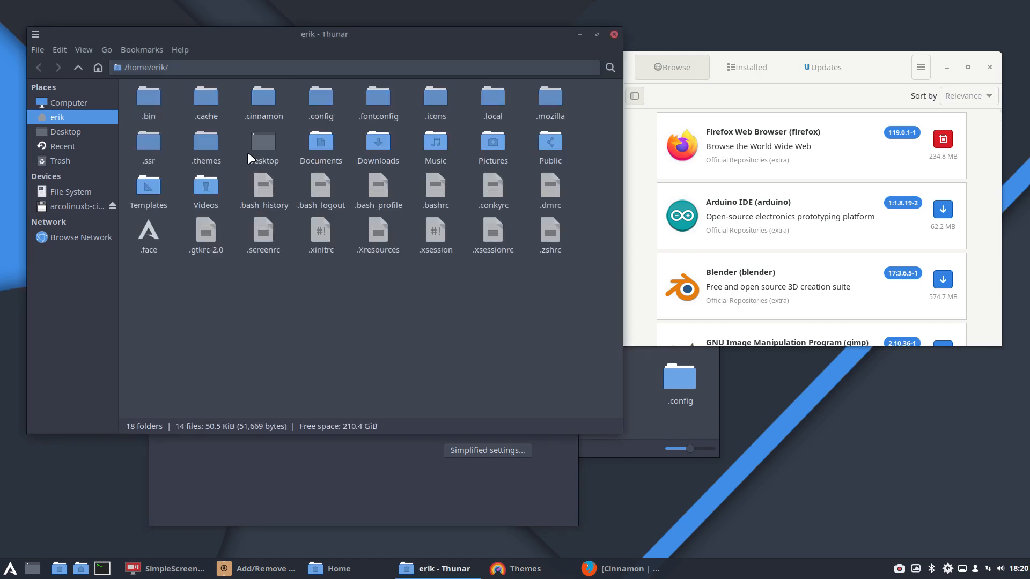
pyautogui.doubleClick(319, 98)
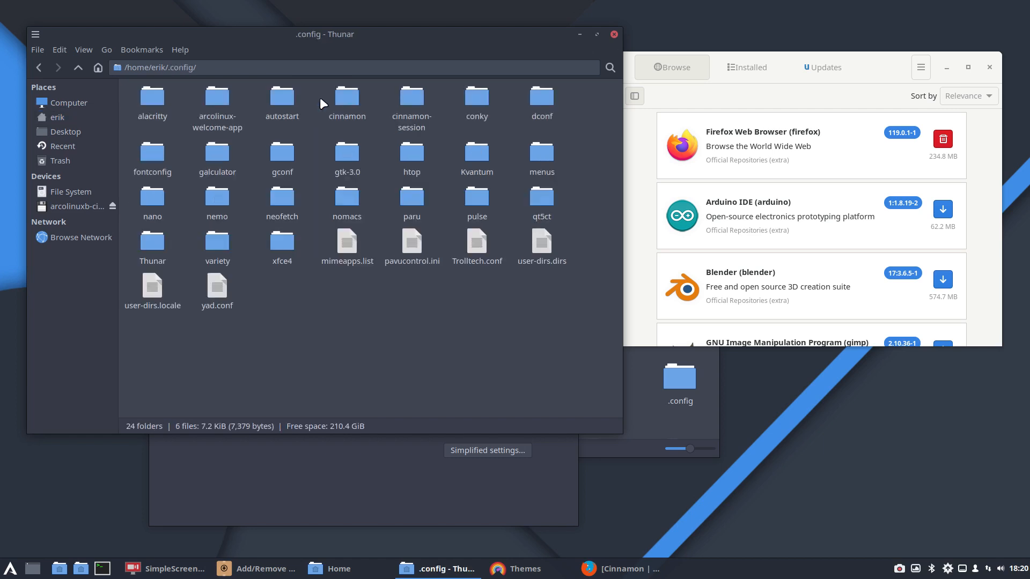
pyautogui.click(342, 150)
pyautogui.doubleClick(343, 153)
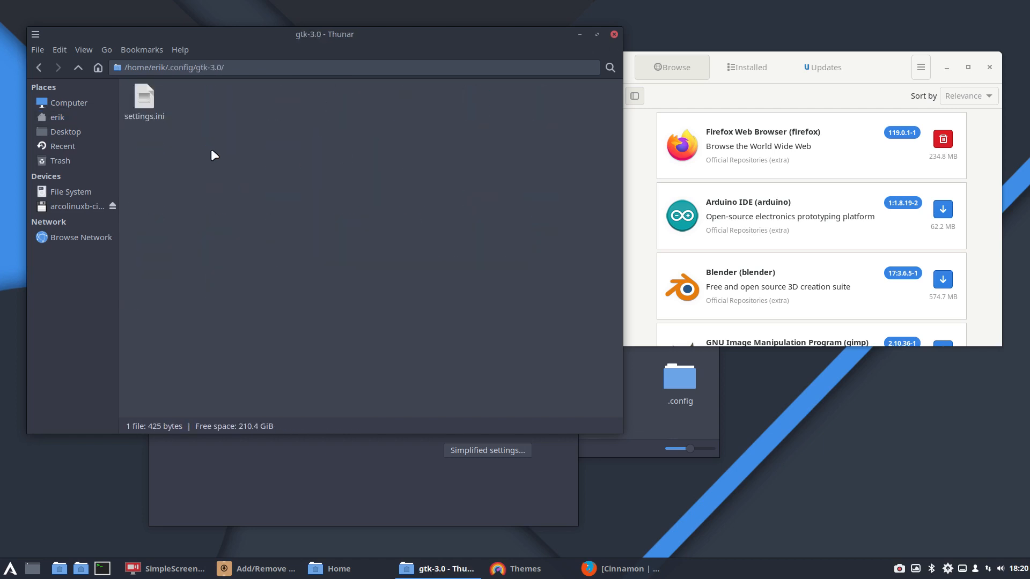
pyautogui.doubleClick(147, 96)
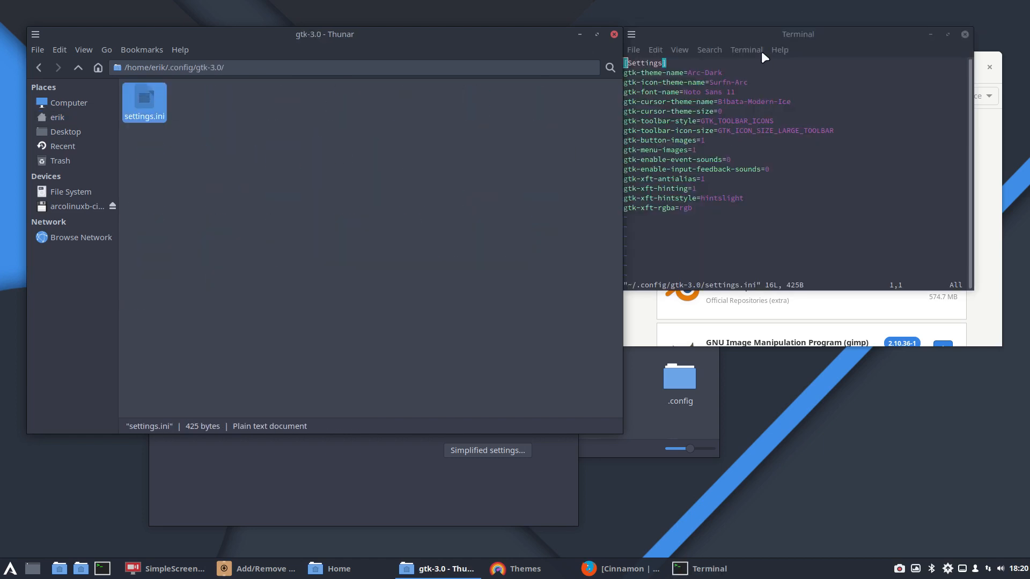
pyautogui.moveTo(806, 31); pyautogui.dragTo(389, 157)
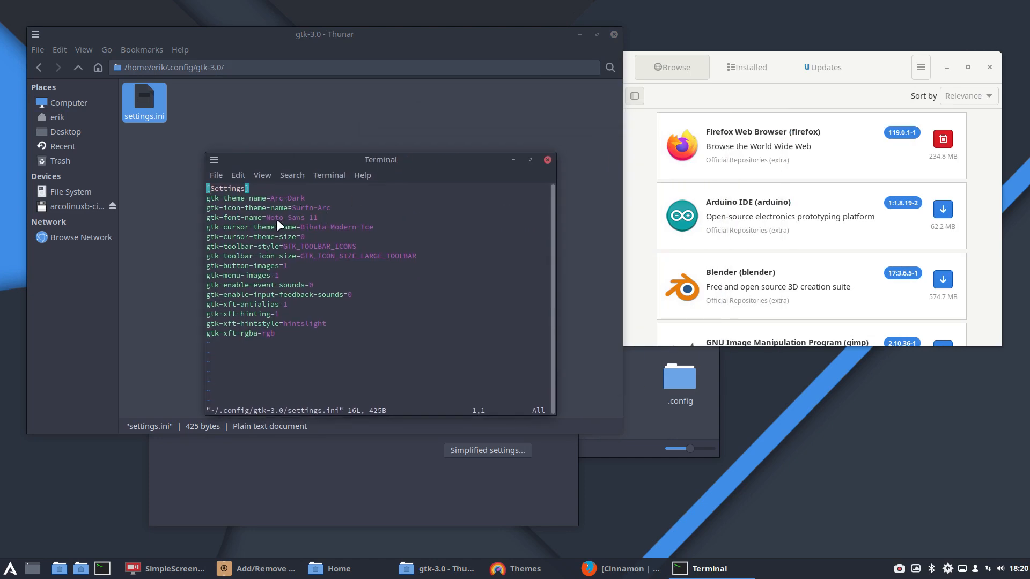
pyautogui.click(547, 160)
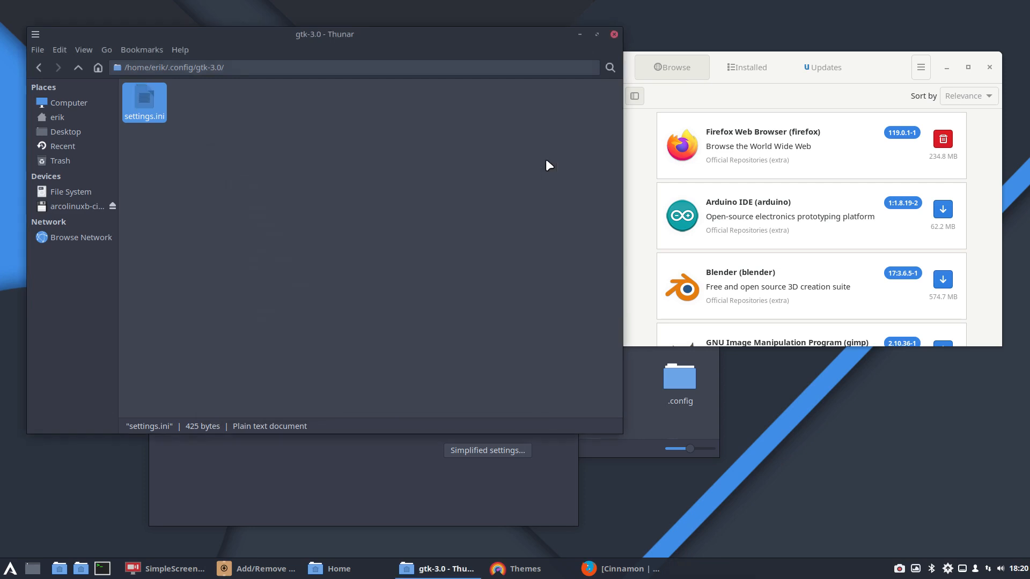
# Step: View xsettings.xml from .config/xfce4/xfconf/xfce-perchannel-xml in its default application, Firefox, and close the browser
pyautogui.click(78, 66)
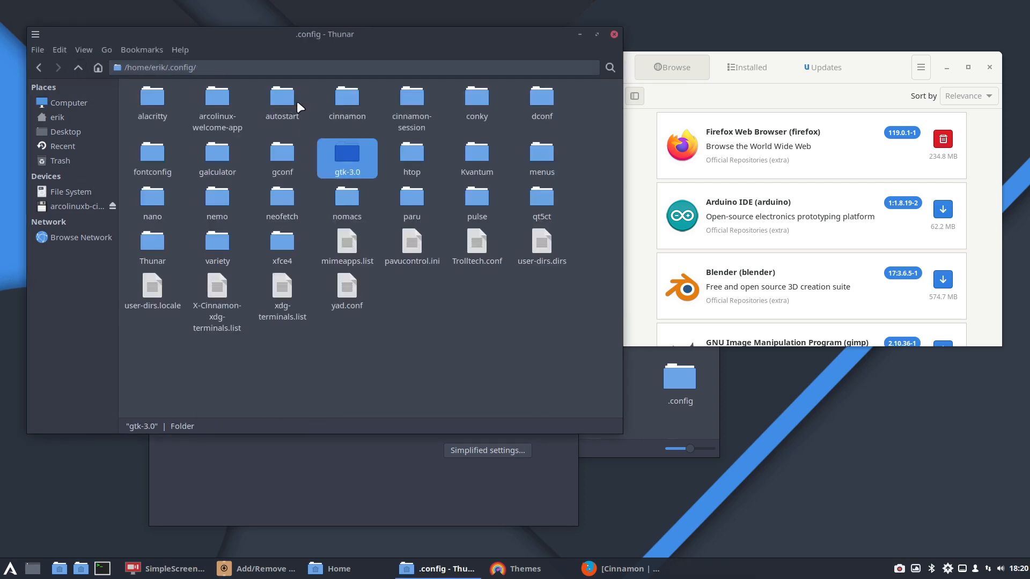
pyautogui.doubleClick(283, 244)
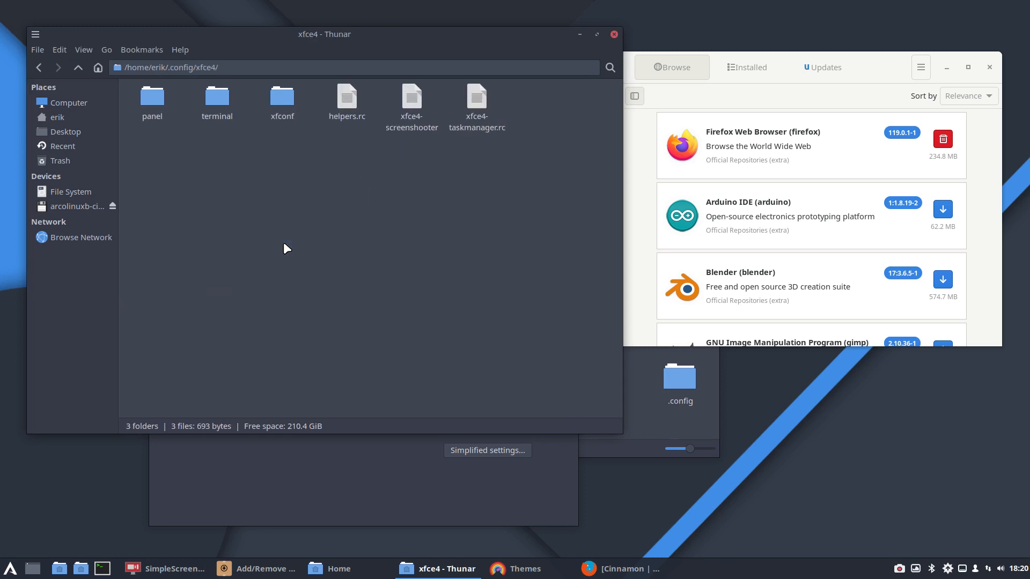
pyautogui.doubleClick(283, 102)
pyautogui.doubleClick(161, 99)
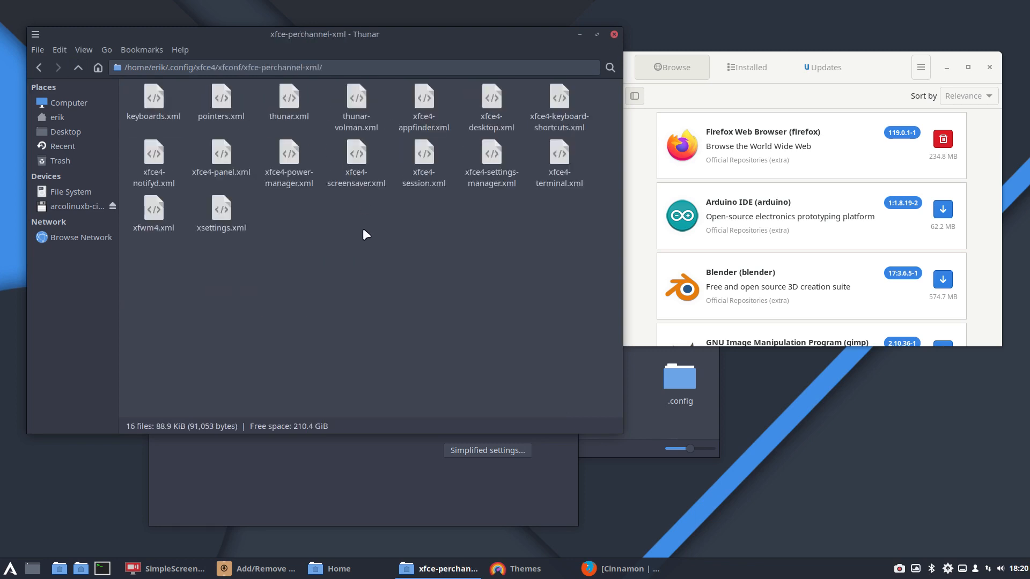
pyautogui.doubleClick(221, 217)
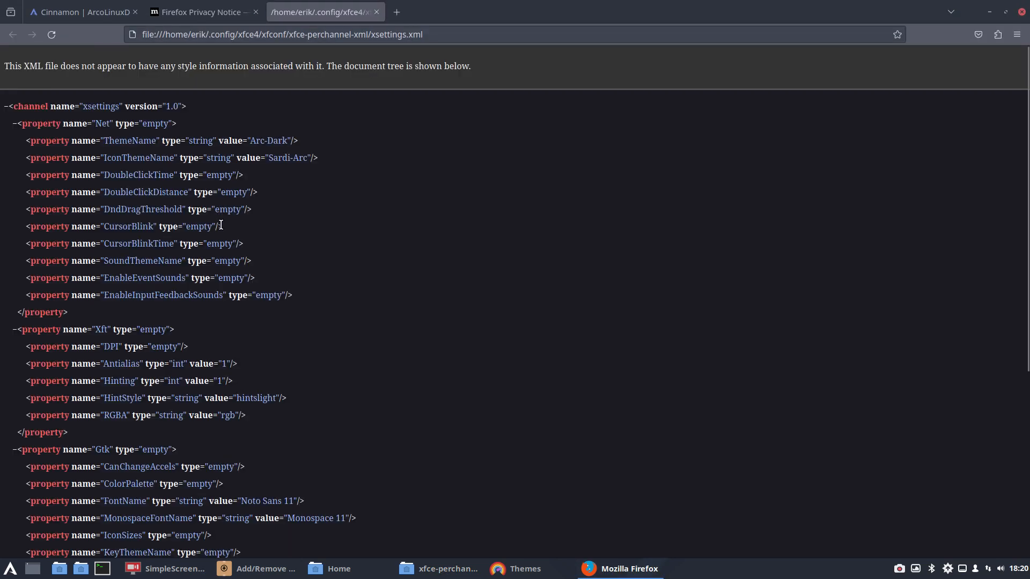
pyautogui.click(1022, 11)
# Step: Open xsettings.xml with Text Editor instead, highlight the ThemeName value to examine it, and close the editor
pyautogui.rightClick(223, 211)
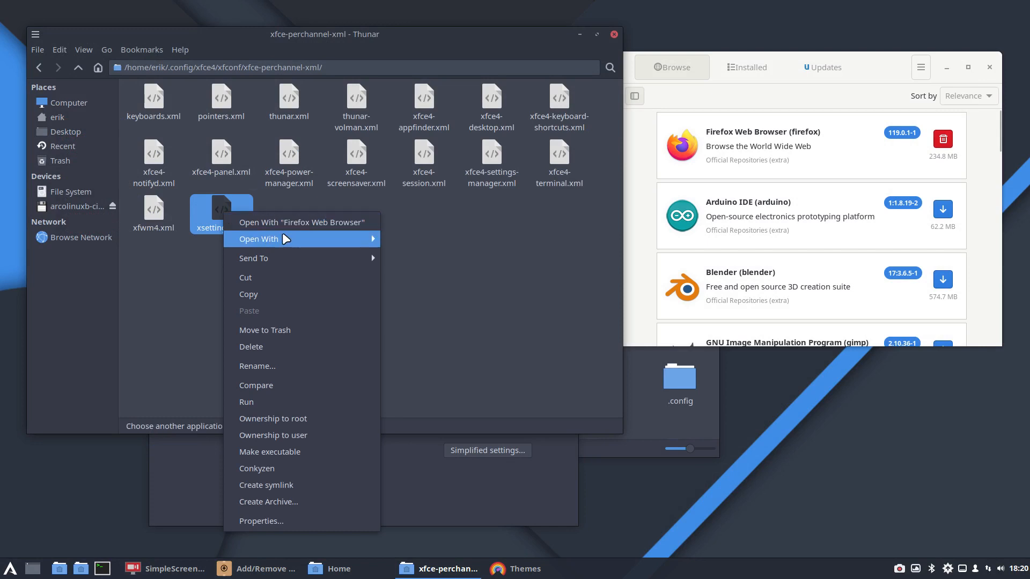
pyautogui.moveTo(339, 239)
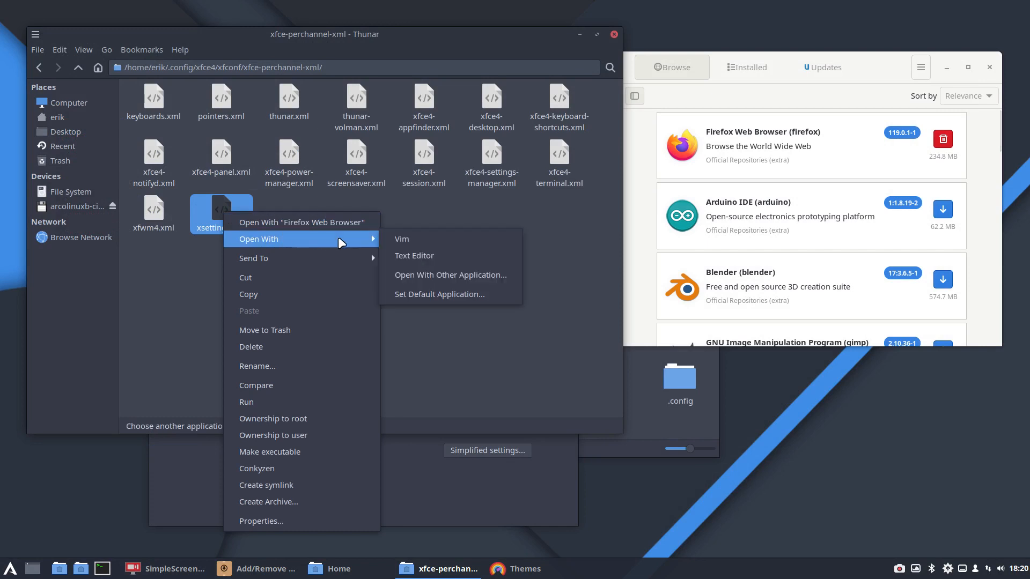
pyautogui.click(424, 255)
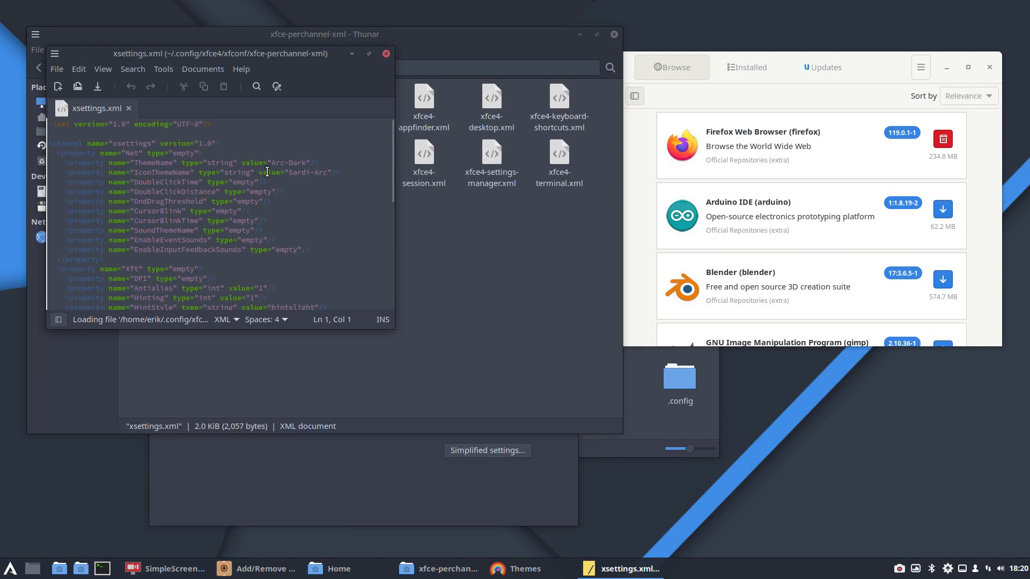
pyautogui.moveTo(271, 163); pyautogui.dragTo(310, 162)
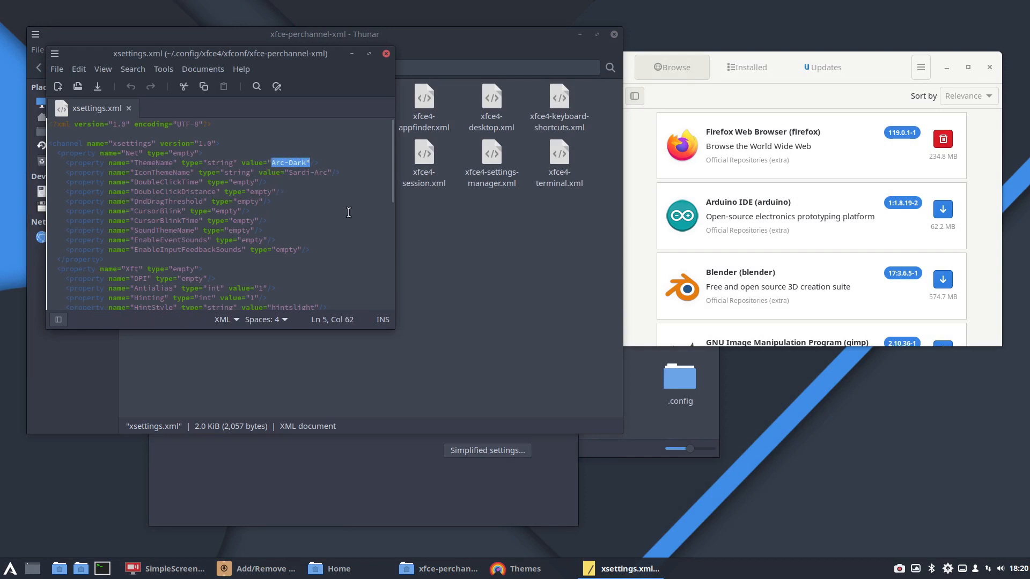
pyautogui.click(387, 54)
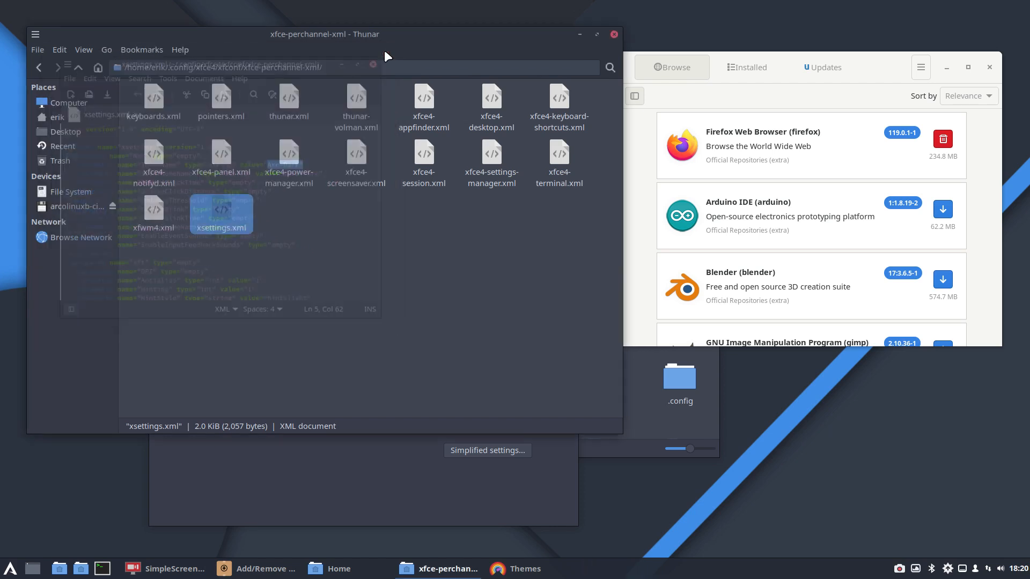
# Step: Find dconf Editor through the application menu's search and launch it
pyautogui.click(13, 571)
pyautogui.write('dcoo')
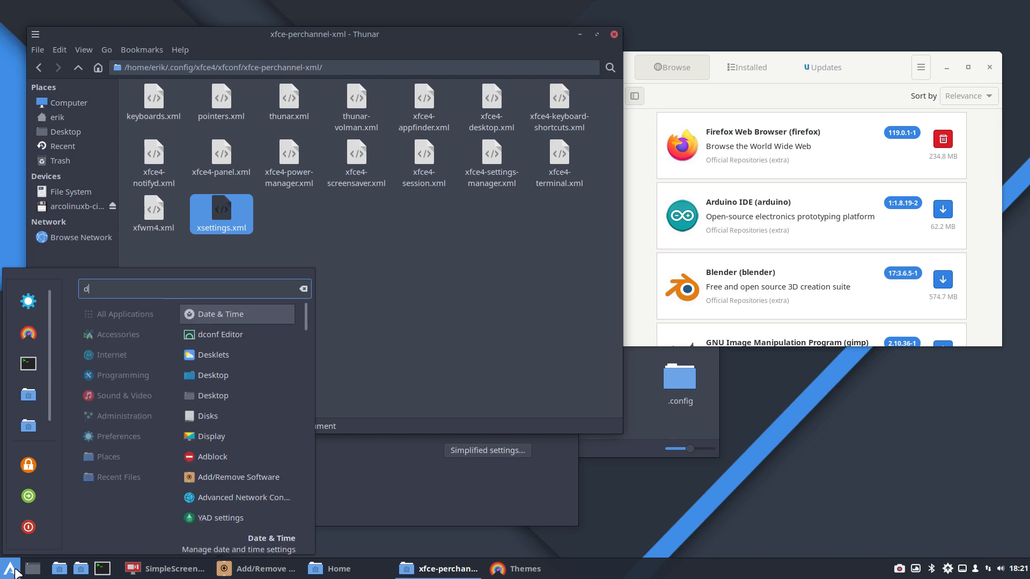
pyautogui.press('BackSpace')
pyautogui.press('BackSpace')
pyautogui.write('n')
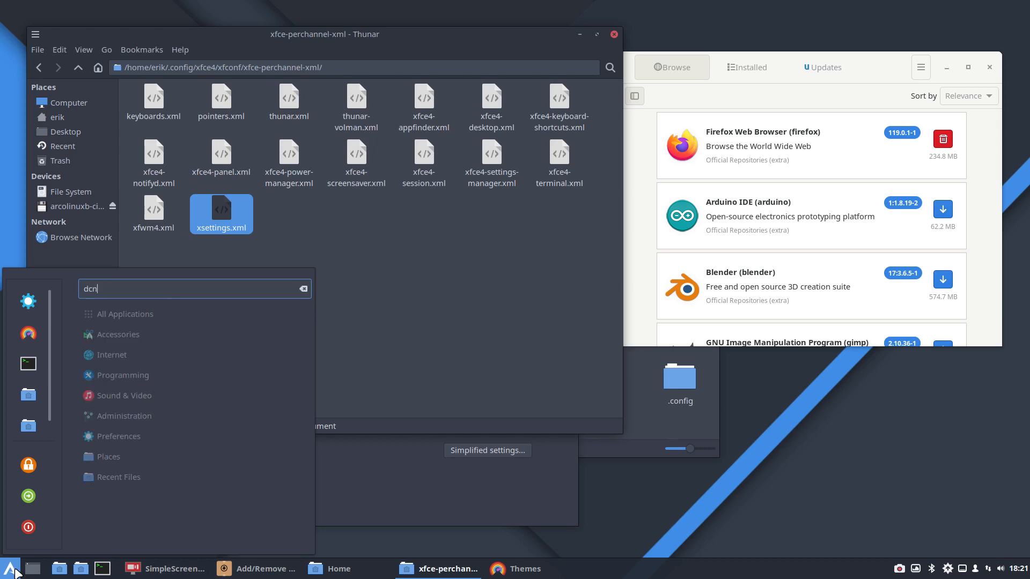
pyautogui.press('BackSpace')
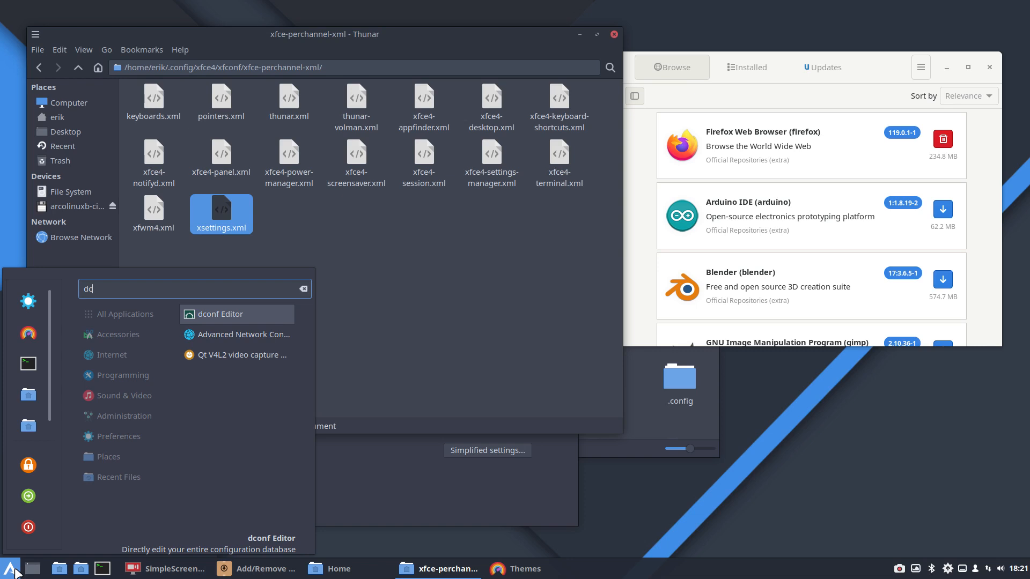
pyautogui.press('Return')
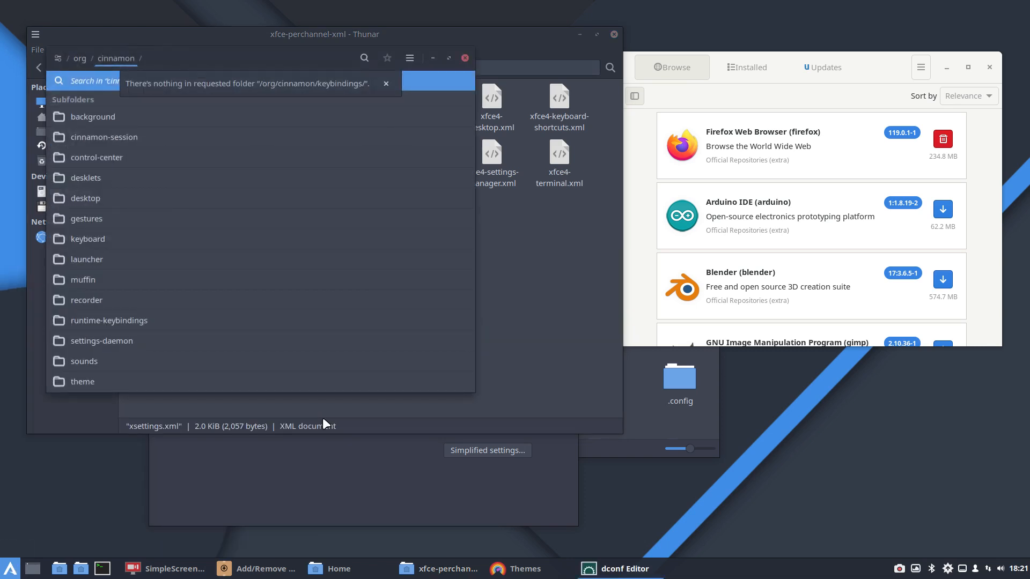
# Step: Return to Thunar, go back up to .config, open the dconf folder and select the user file in it
pyautogui.click(501, 326)
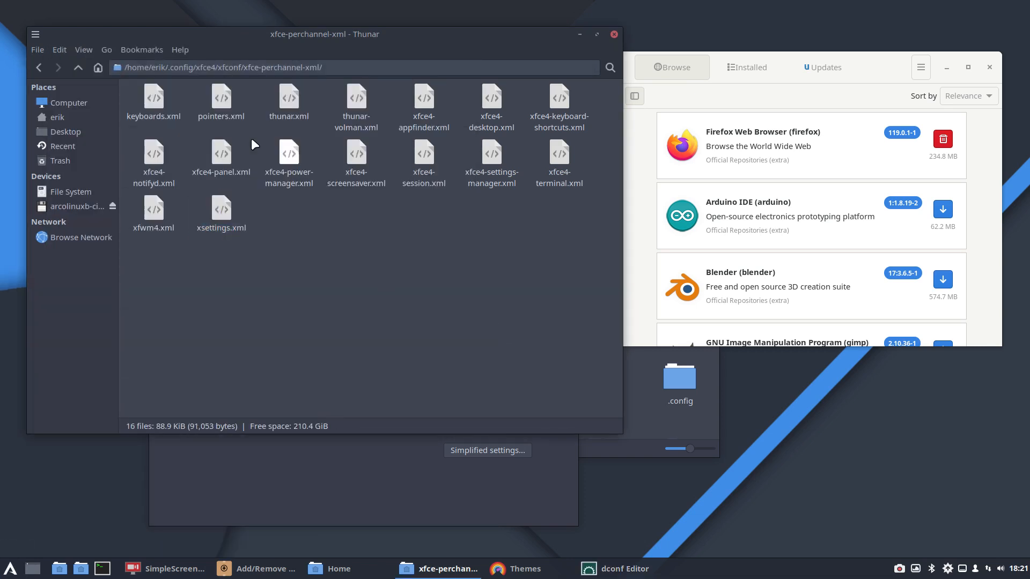
pyautogui.click(77, 68)
pyautogui.click(78, 67)
pyautogui.click(77, 67)
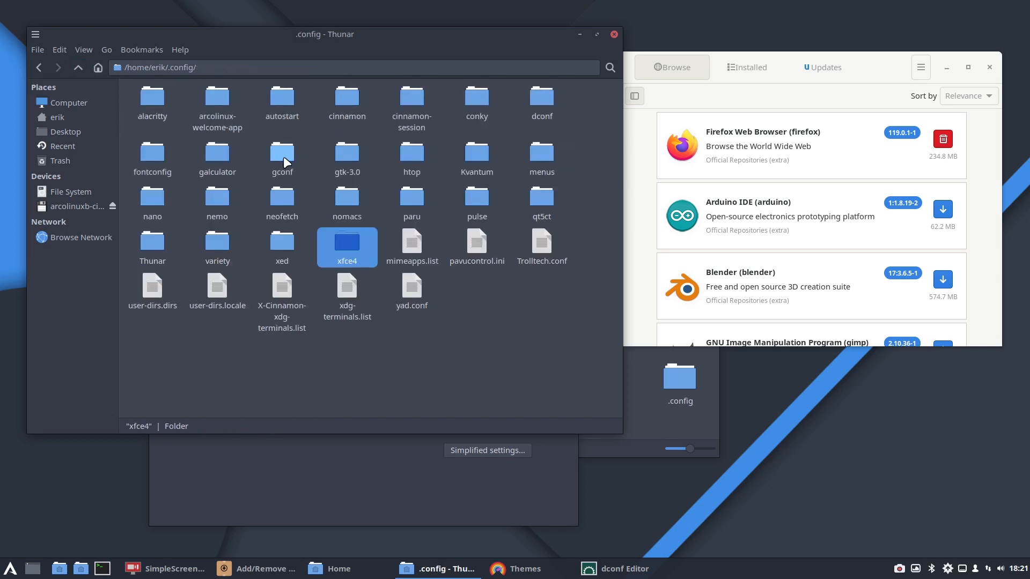
pyautogui.doubleClick(543, 97)
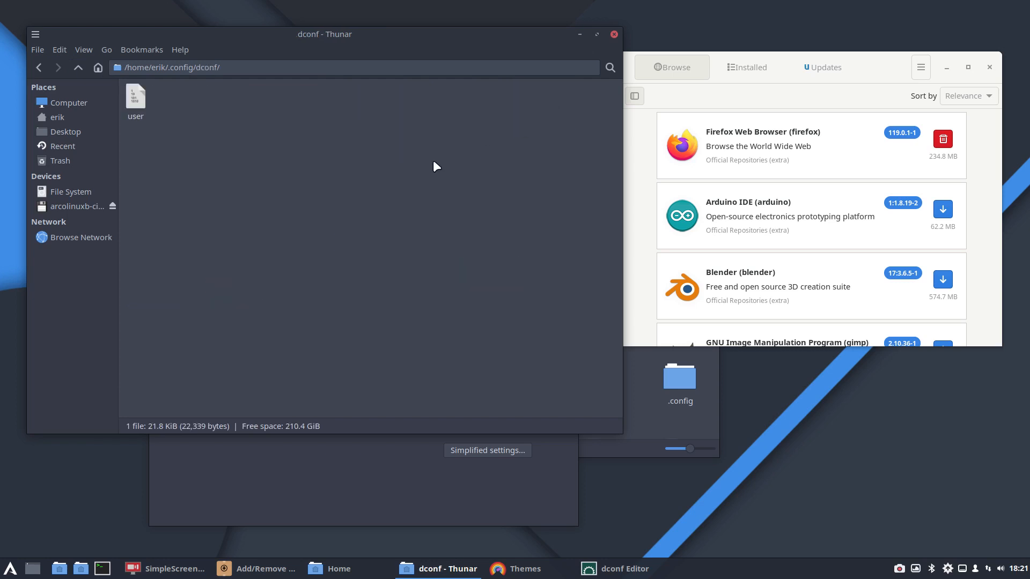
pyautogui.click(142, 93)
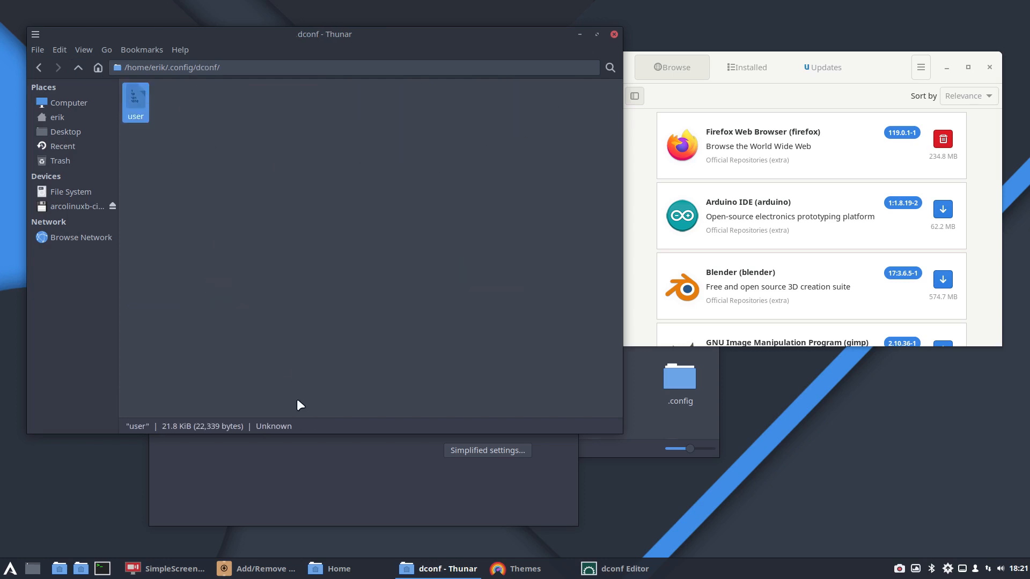
# Step: Switch back to dconf Editor, search for "theme" and look through the matching keys down to org.gnome.desktop.interface
pyautogui.click(332, 497)
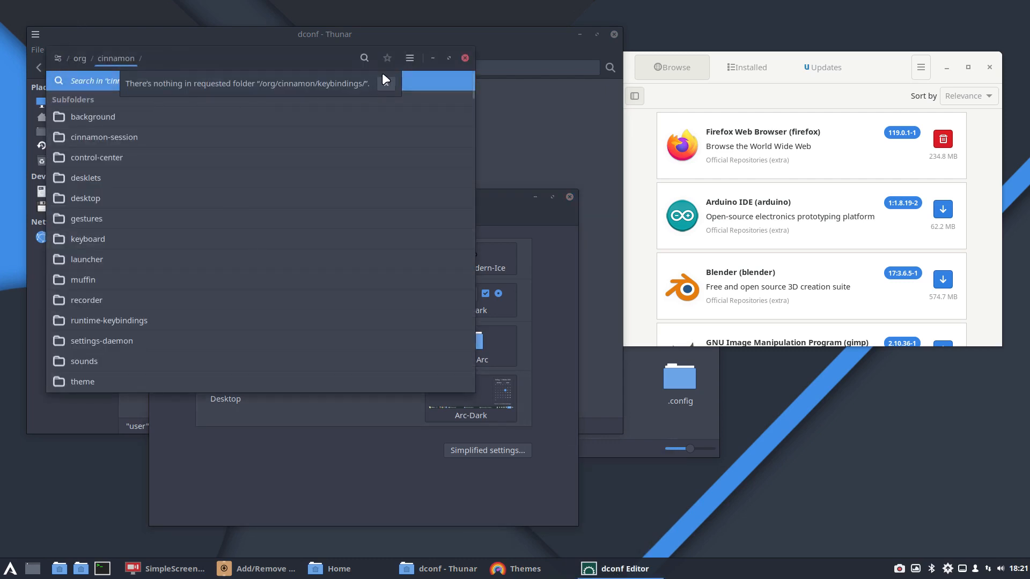
pyautogui.click(360, 58)
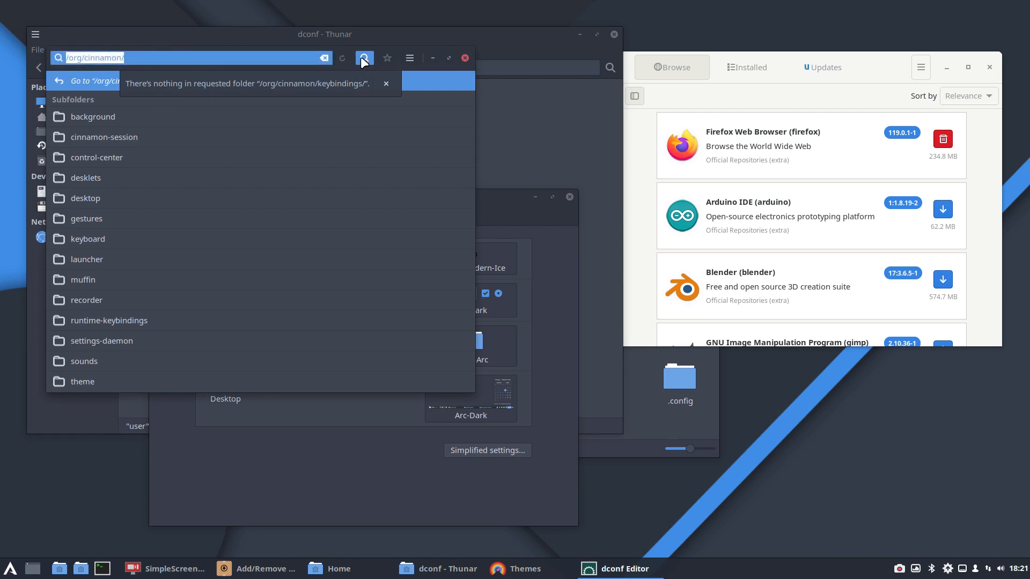
pyautogui.write('theme')
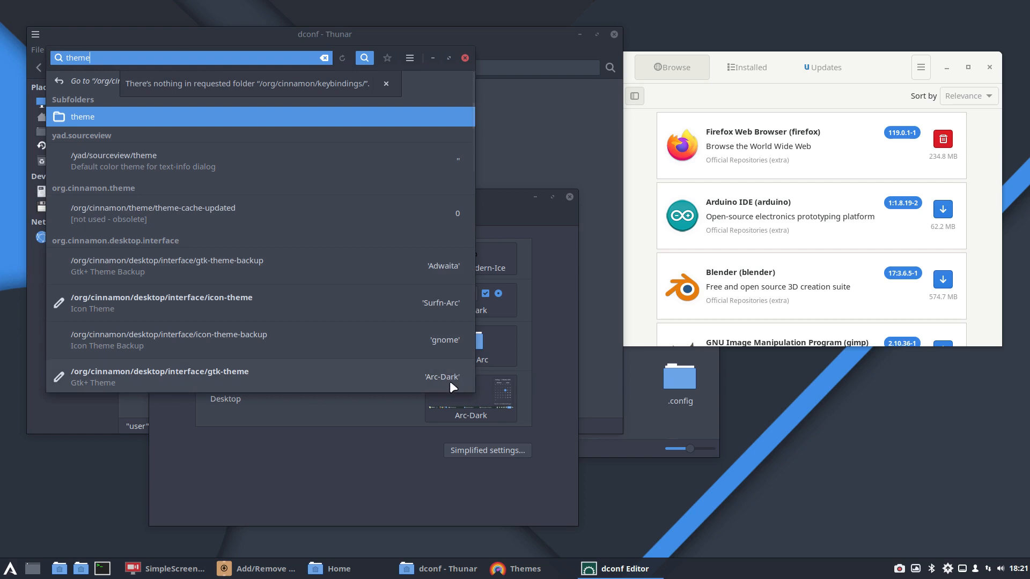
pyautogui.scroll(-3, 443, 267)
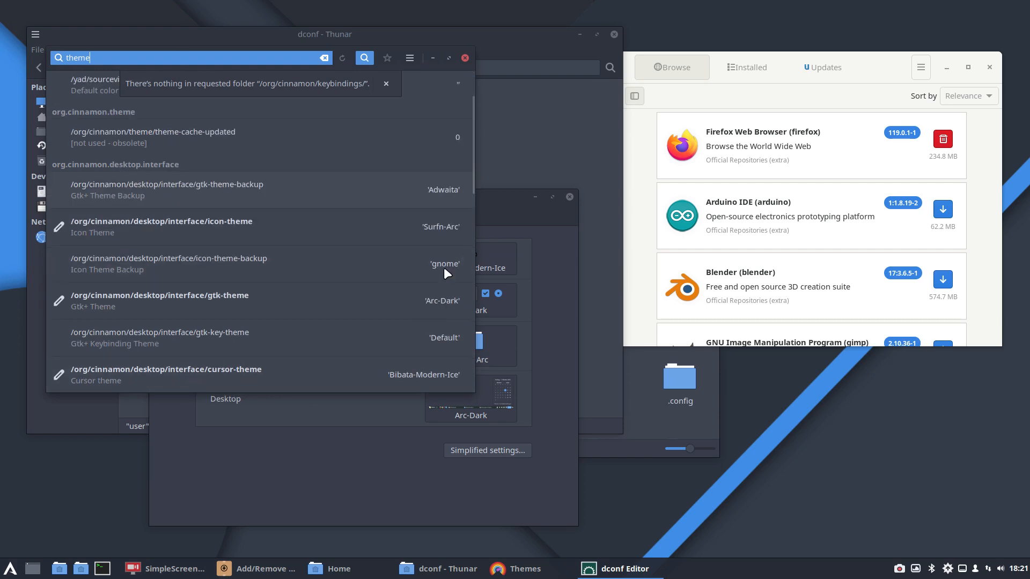
pyautogui.scroll(-5, 442, 267)
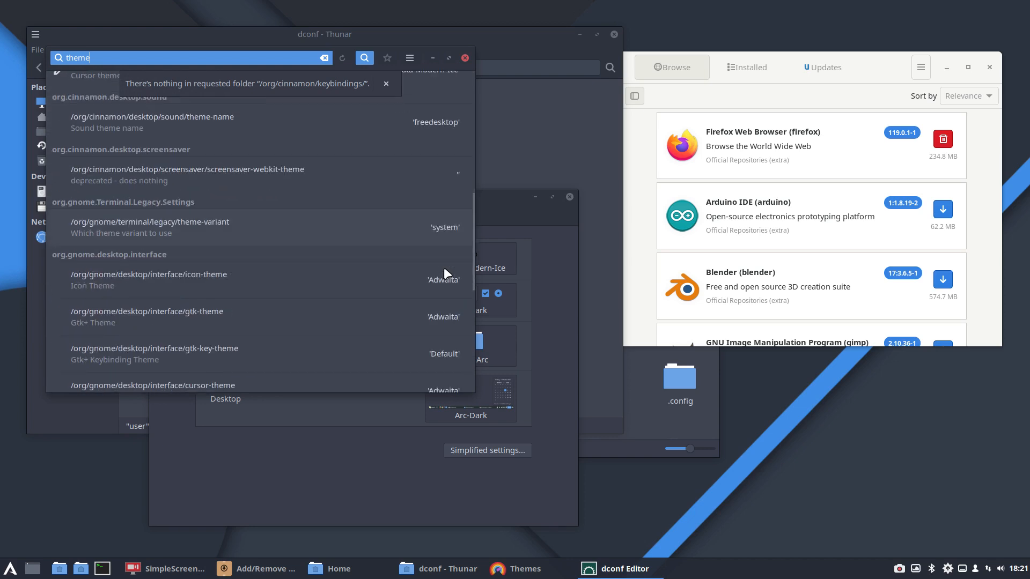
pyautogui.scroll(-3, 444, 268)
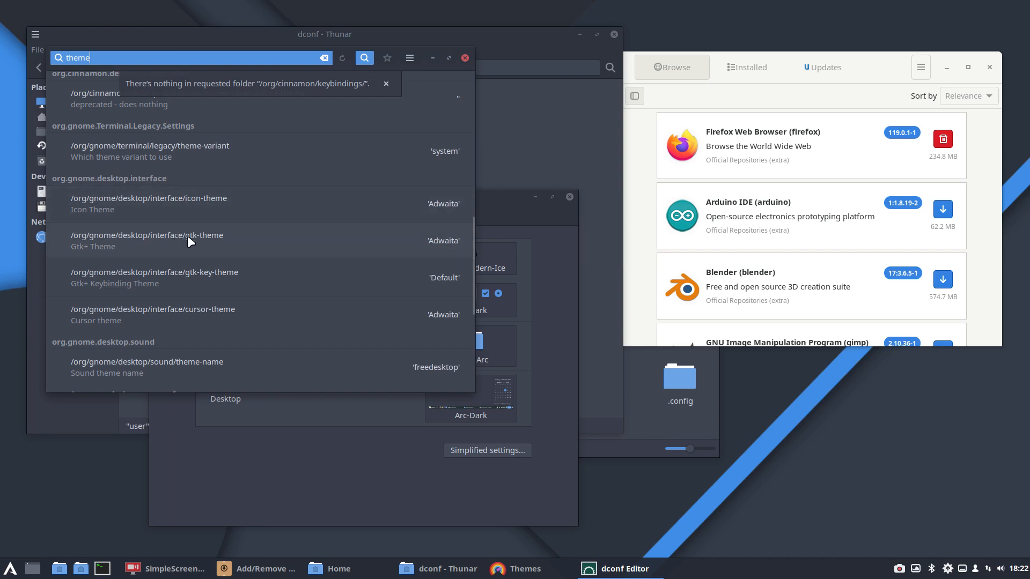
# Step: Open the org.gnome.desktop.interface gtk-theme key, turn off its default value, and apply the custom value Arc-Dark
pyautogui.click(443, 244)
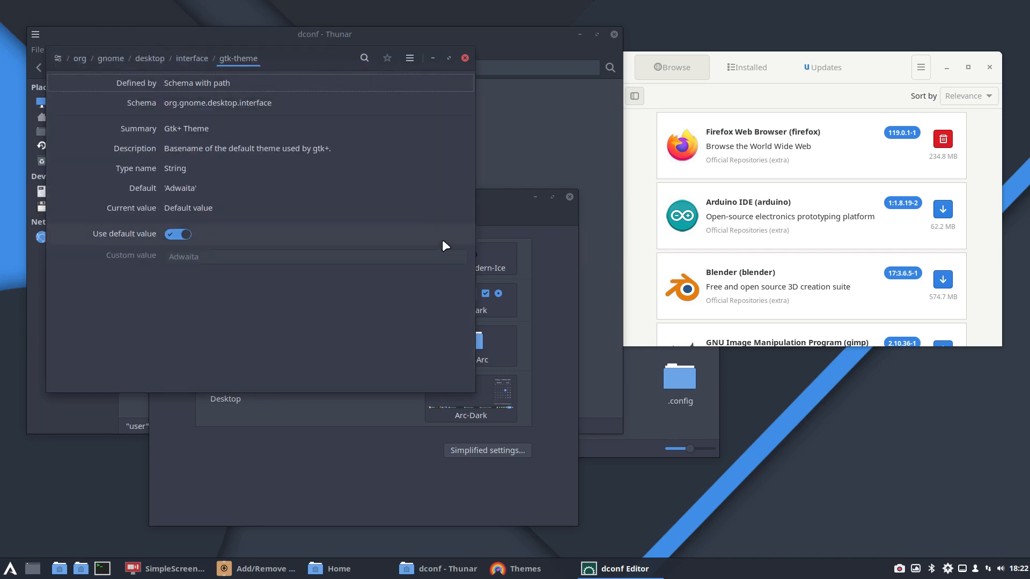
pyautogui.click(177, 235)
pyautogui.moveTo(204, 256); pyautogui.dragTo(156, 256)
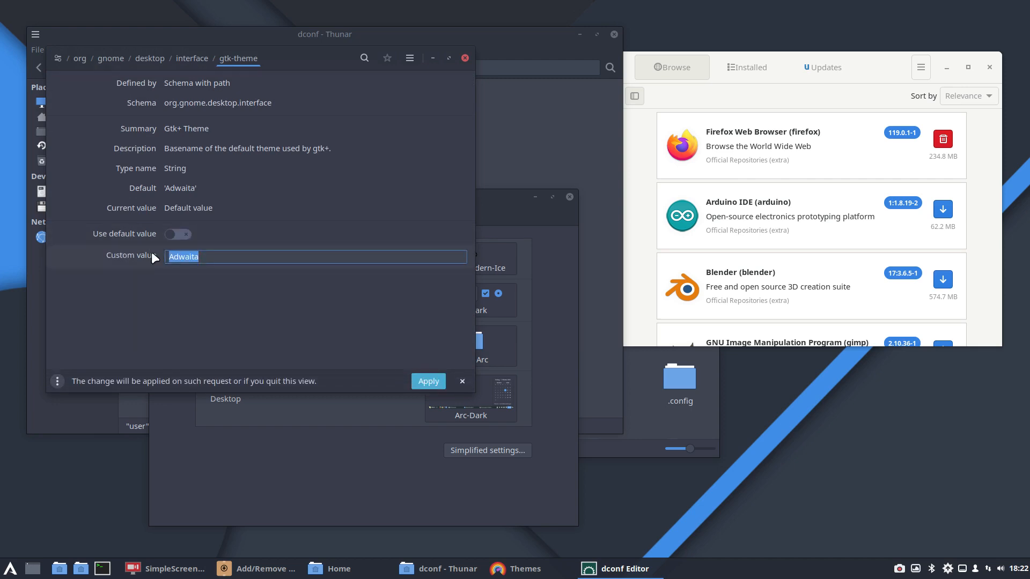
pyautogui.write('Arc-dark')
pyautogui.press('BackSpace')
pyautogui.press('BackSpace')
pyautogui.press('BackSpace')
pyautogui.press('BackSpace')
pyautogui.write('Dark')
pyautogui.click(428, 381)
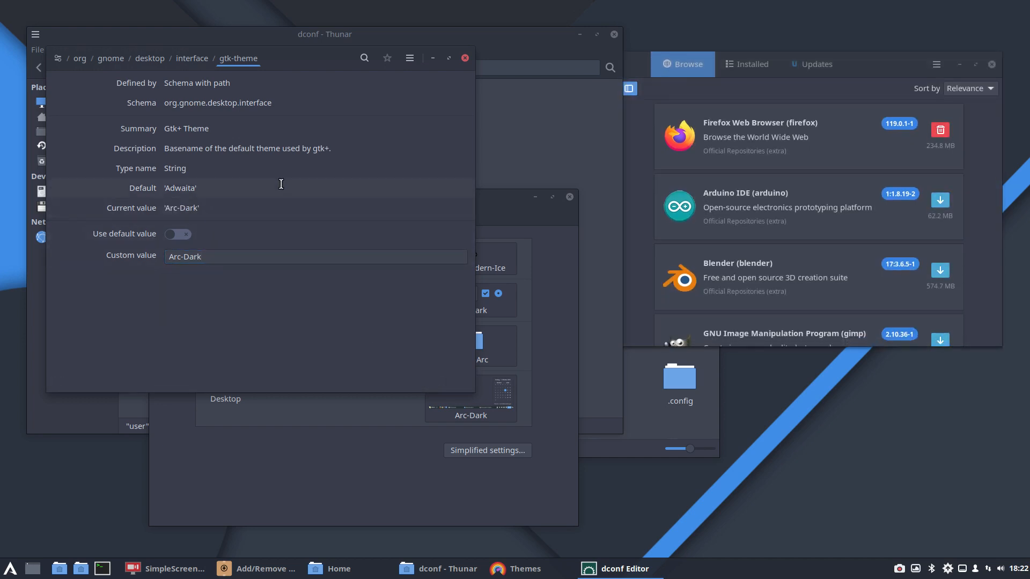
# Step: Search dconf Editor for "theme" again and examine the Cinnamon and GNOME theme keys down to org.gnome.desktop.wm.preferences
pyautogui.click(364, 56)
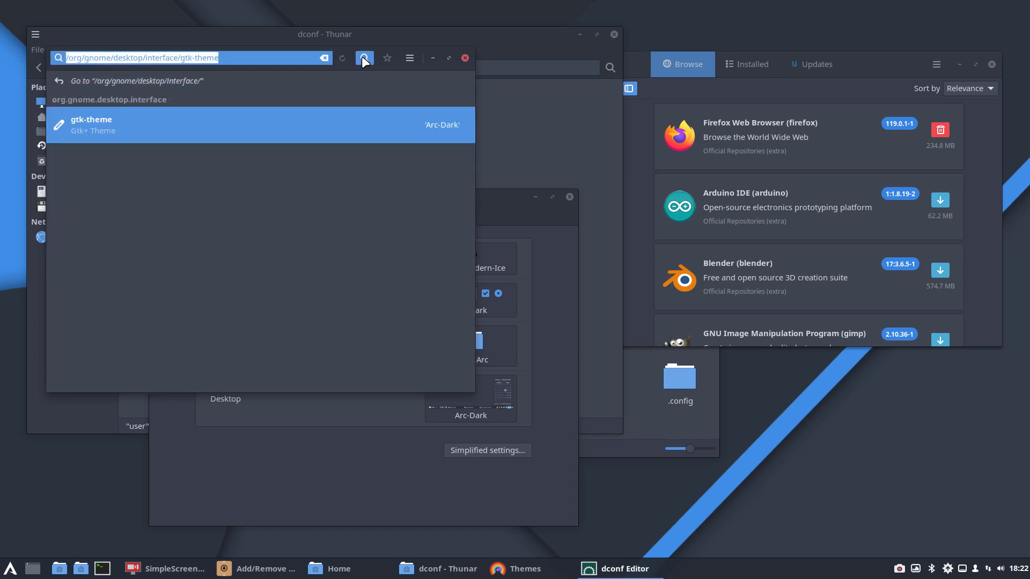
pyautogui.write('theme')
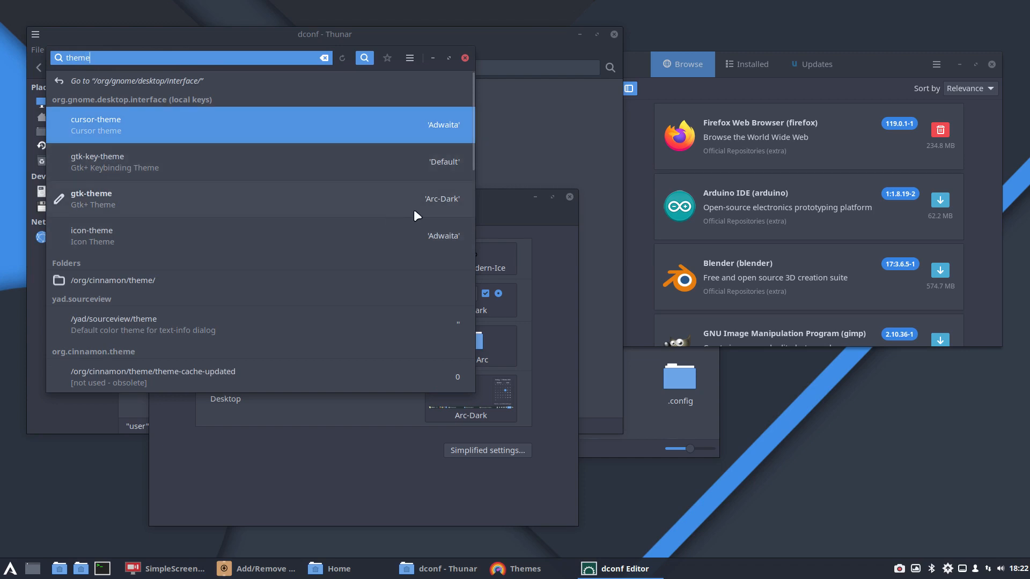
pyautogui.scroll(-3, 452, 199)
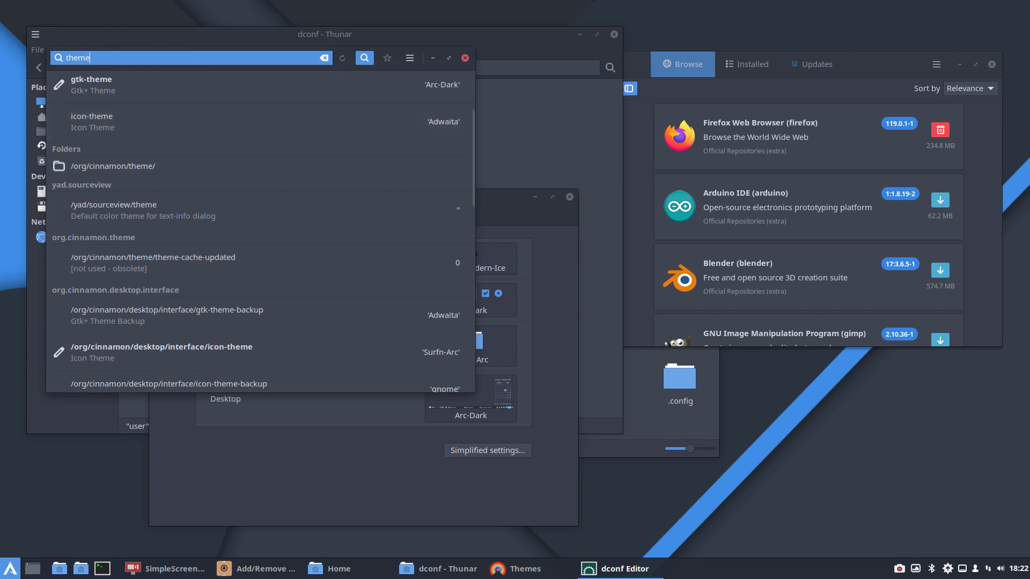
pyautogui.click(7, 575)
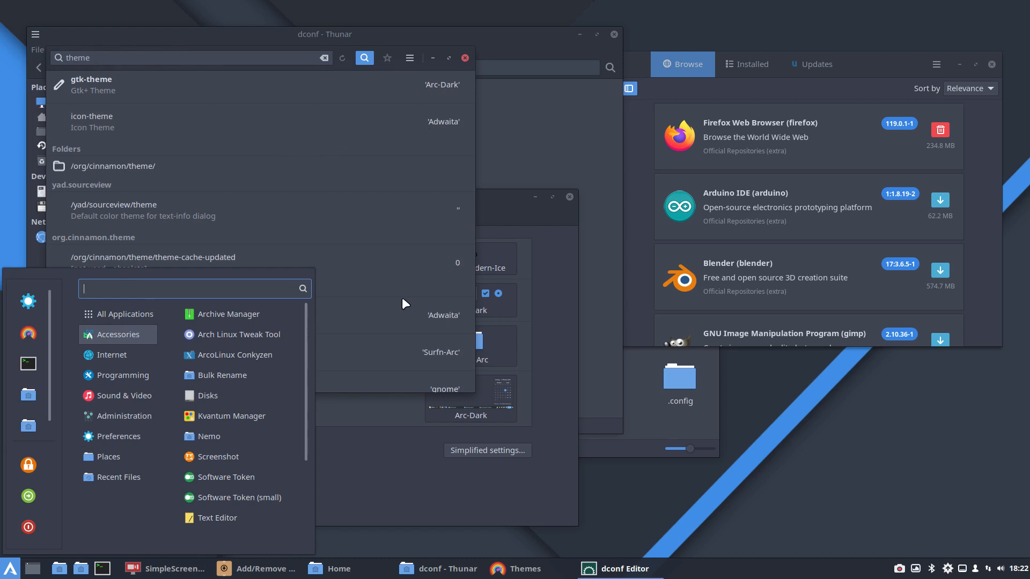
pyautogui.click(392, 278)
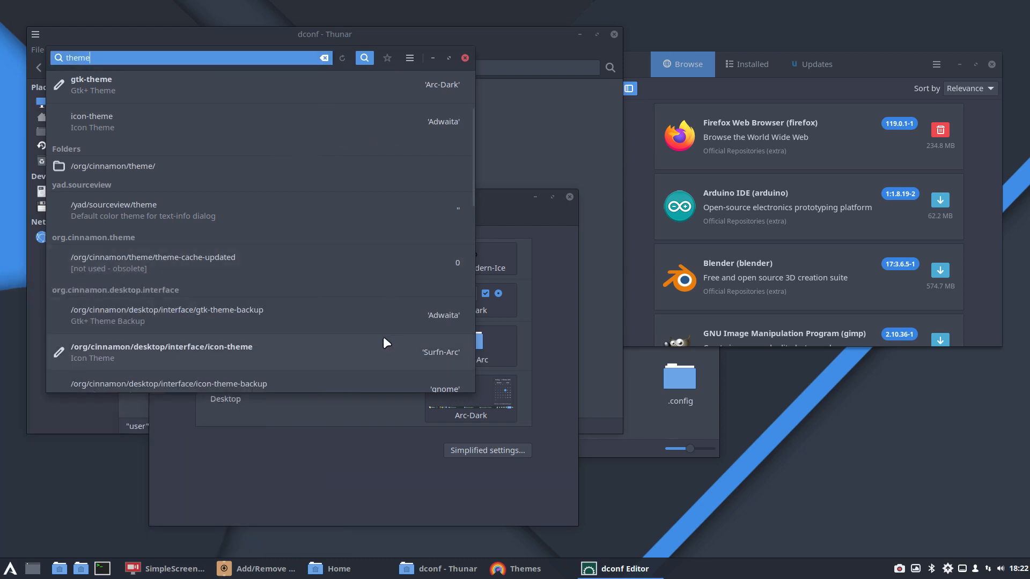
pyautogui.scroll(-1, 385, 335)
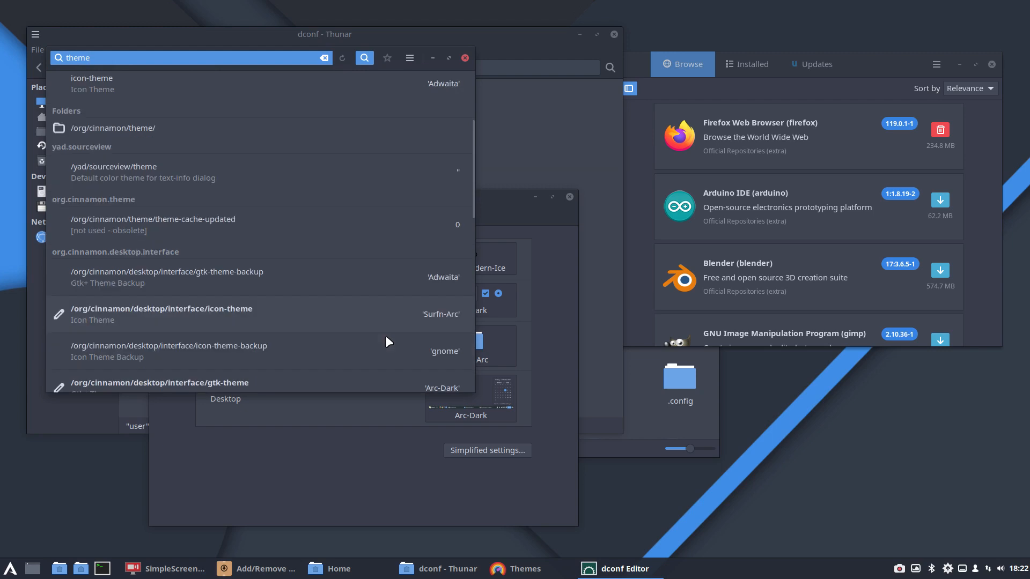
pyautogui.scroll(-2, 385, 337)
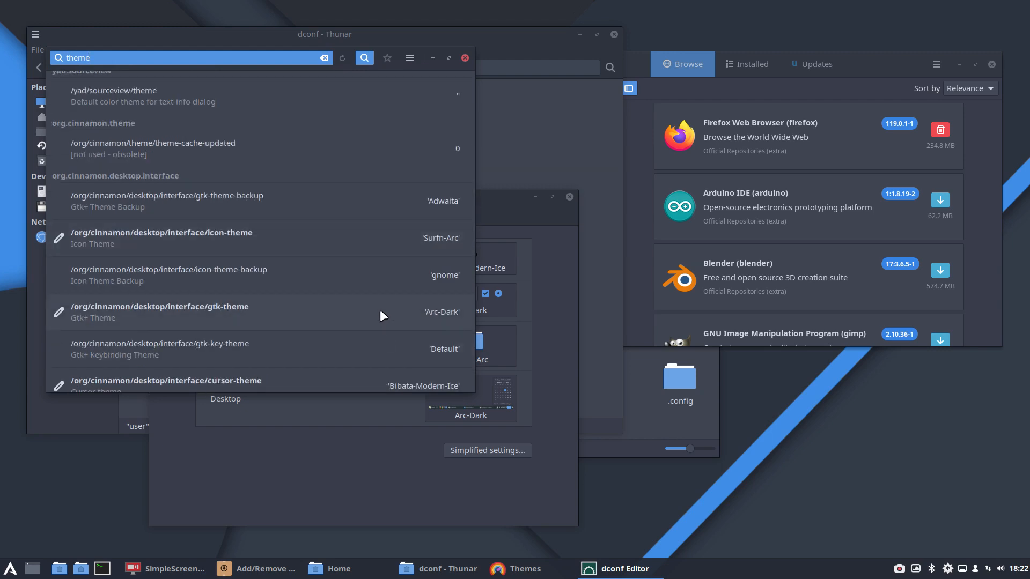
pyautogui.scroll(-2, 239, 321)
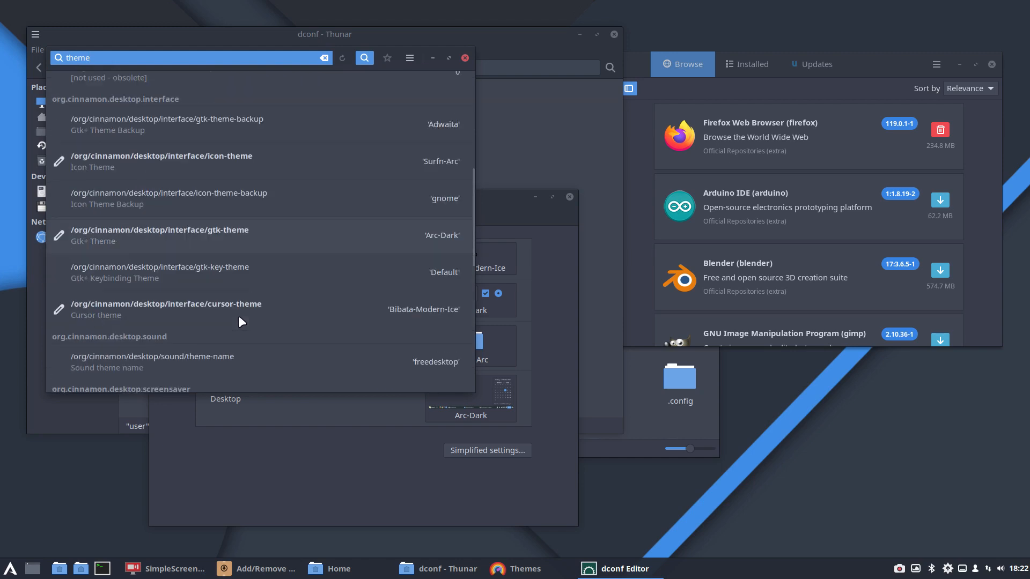
pyautogui.scroll(-3, 239, 321)
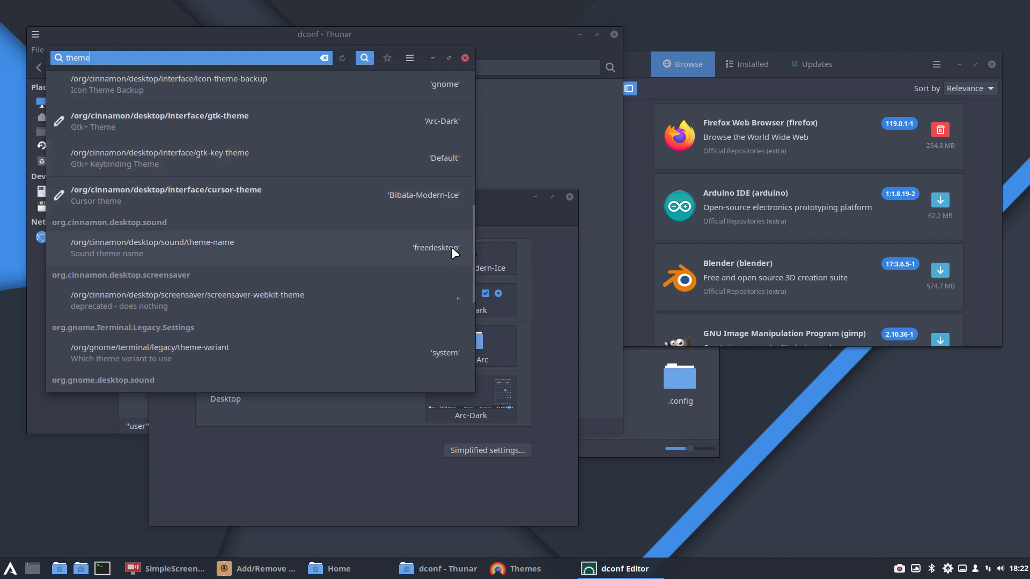
pyautogui.scroll(-2, 450, 254)
pyautogui.scroll(-3, 449, 254)
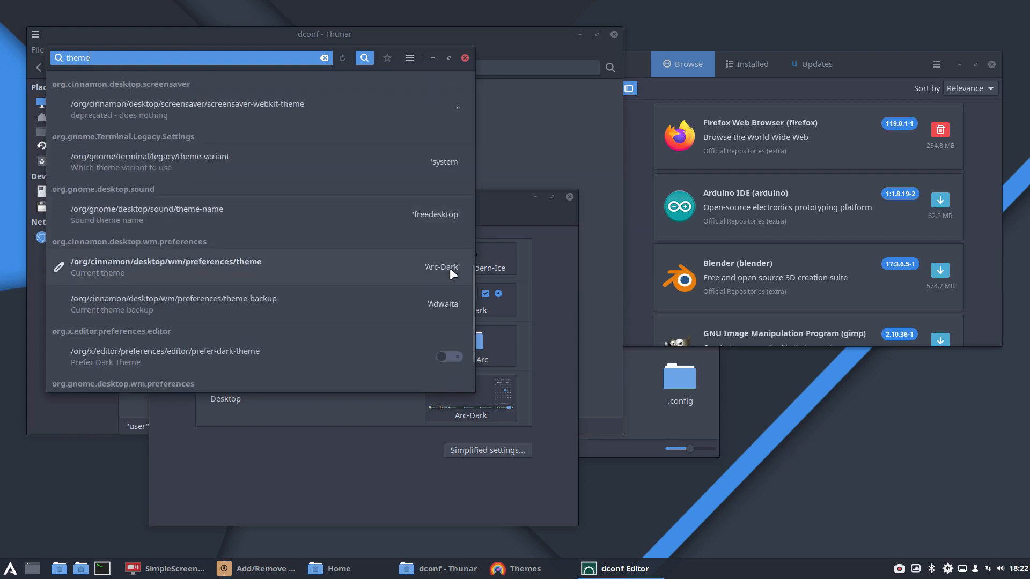
pyautogui.scroll(-1, 442, 276)
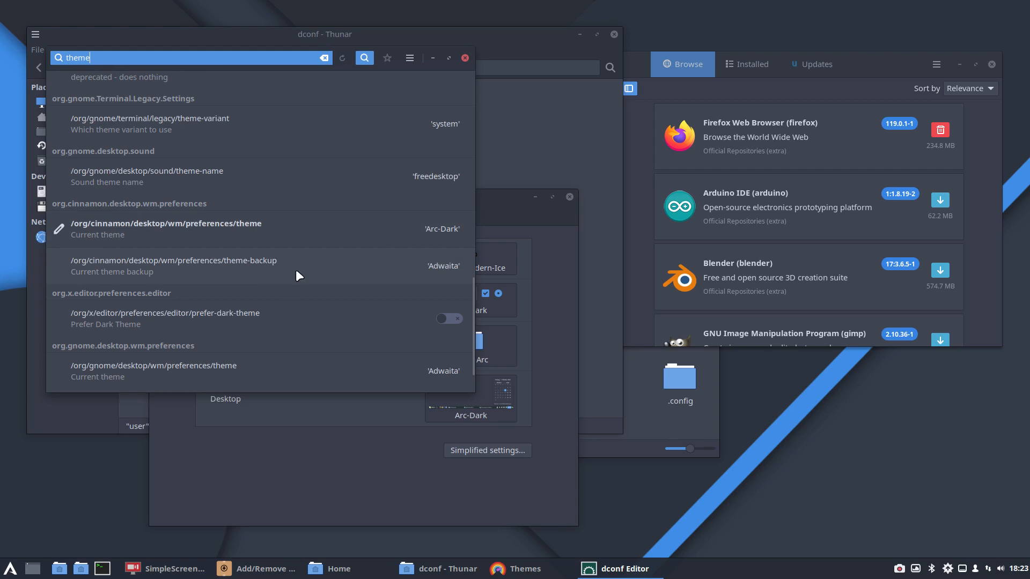
# Step: Move the Add/Remove Software window lower, launch the Themes settings, and check which desktop themes are available
pyautogui.moveTo(882, 65); pyautogui.dragTo(881, 131)
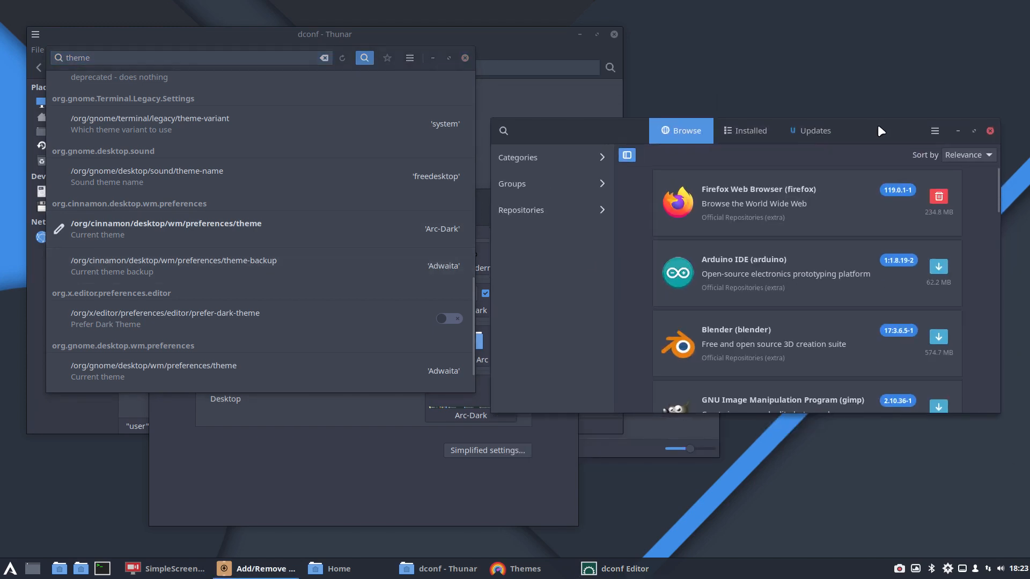
pyautogui.click(12, 571)
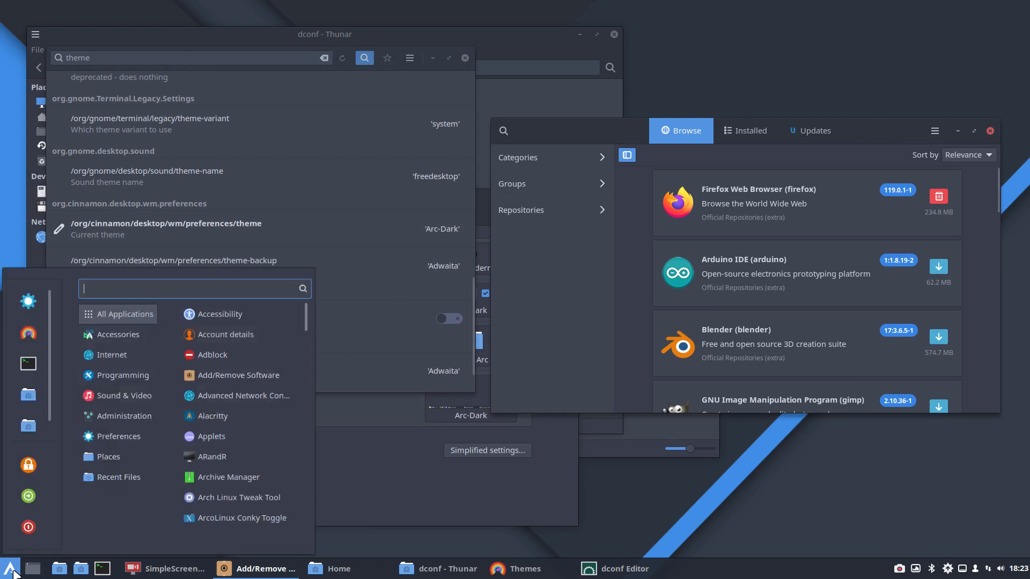
pyautogui.moveTo(108, 370)
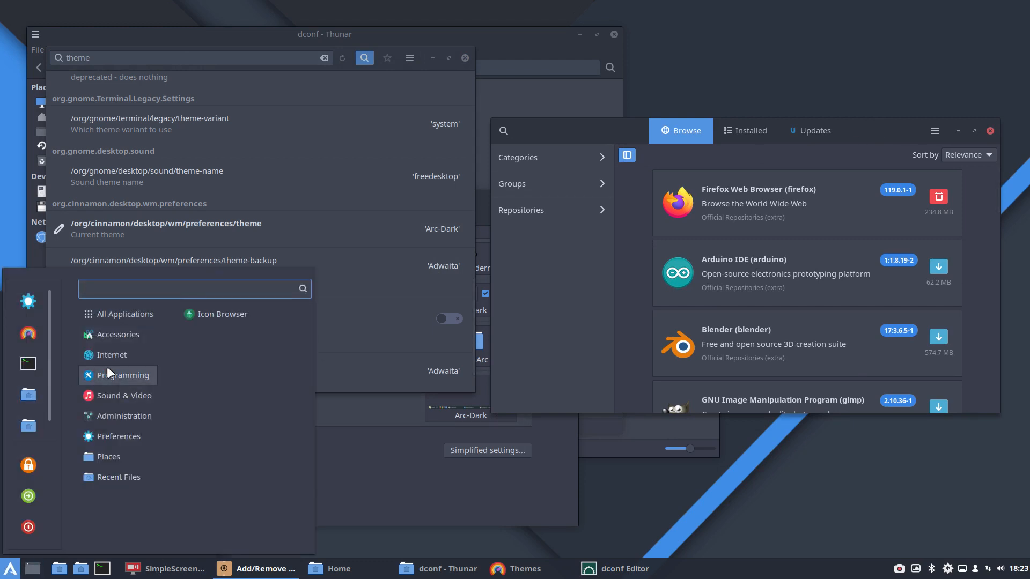
pyautogui.click(28, 333)
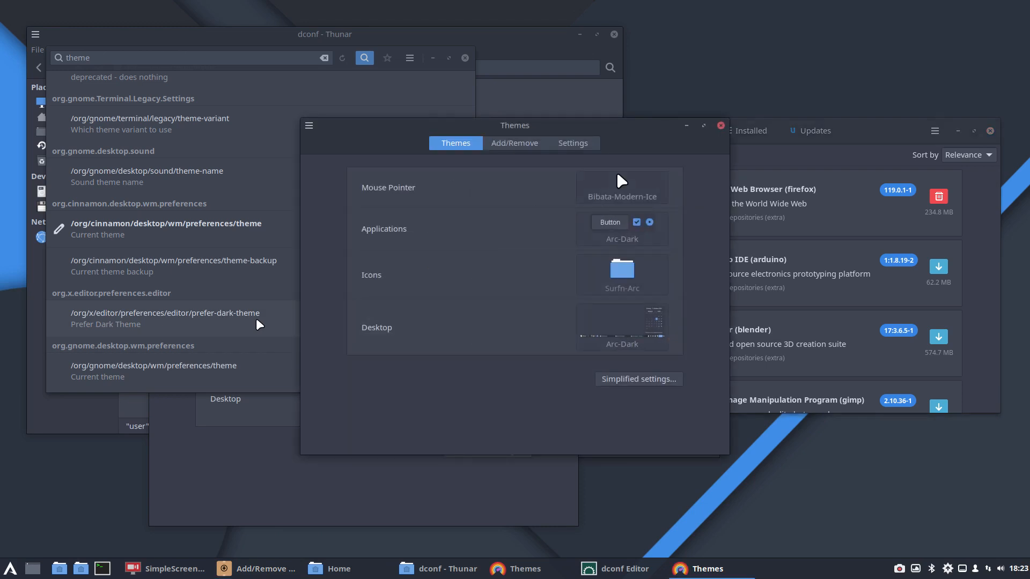
pyautogui.click(636, 338)
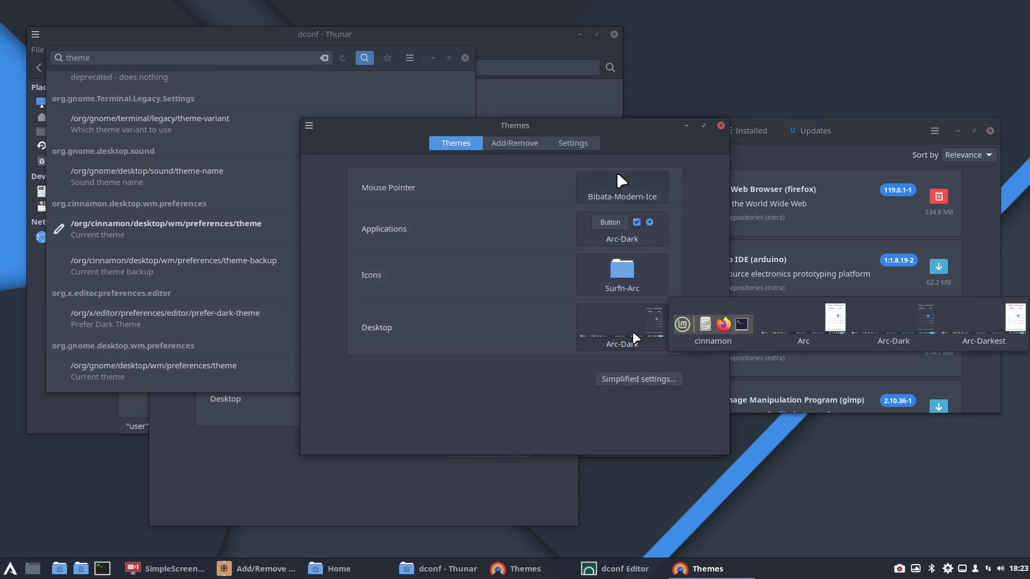
pyautogui.click(443, 401)
# Step: Open a terminal and install arcolinux-meta-arc-theme with sudo pacman -S, entering the sudo password and confirming the installation
pyautogui.hotkey('ctrl', 'alt', 't')
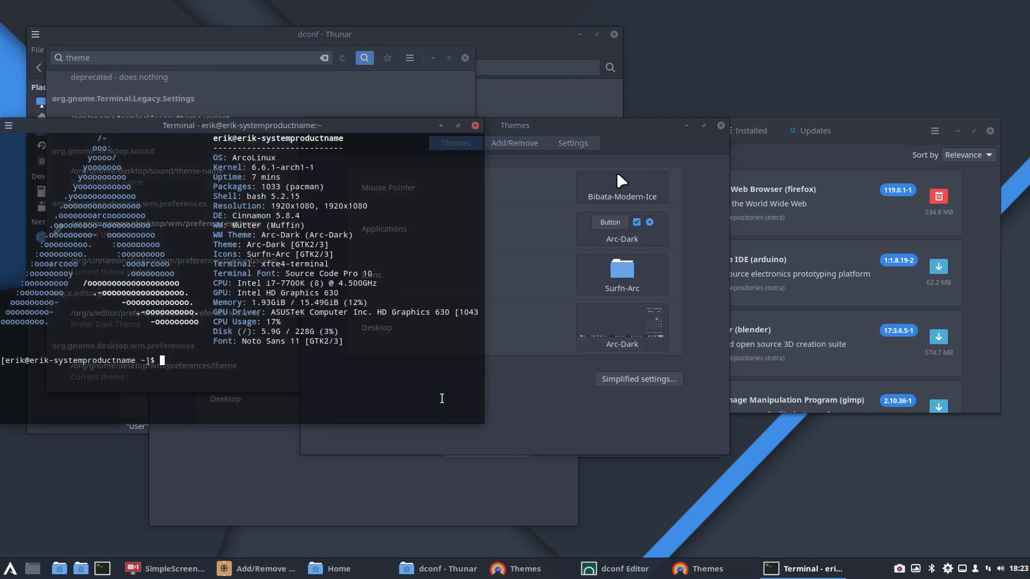
pyautogui.write('sudo pacman -S arcolinux-meta-ar')
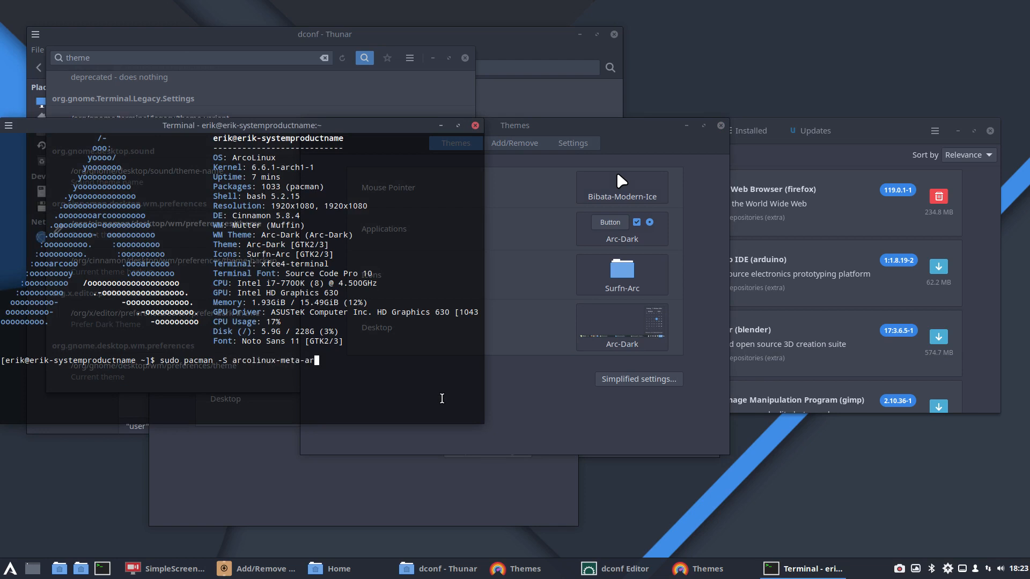
pyautogui.write('c-theme')
pyautogui.press('Return')
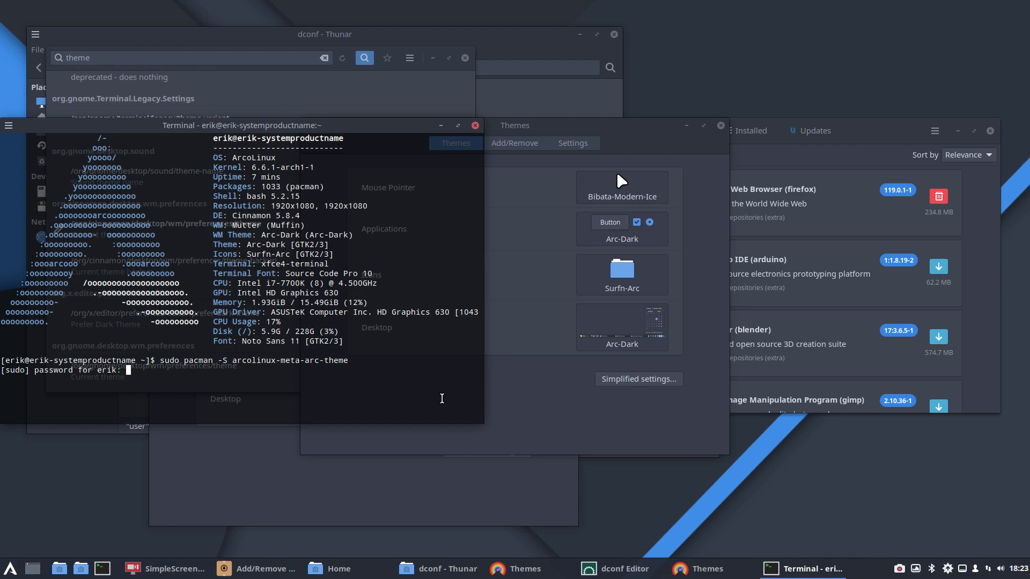
pyautogui.press('Return')
pyautogui.press('Return')
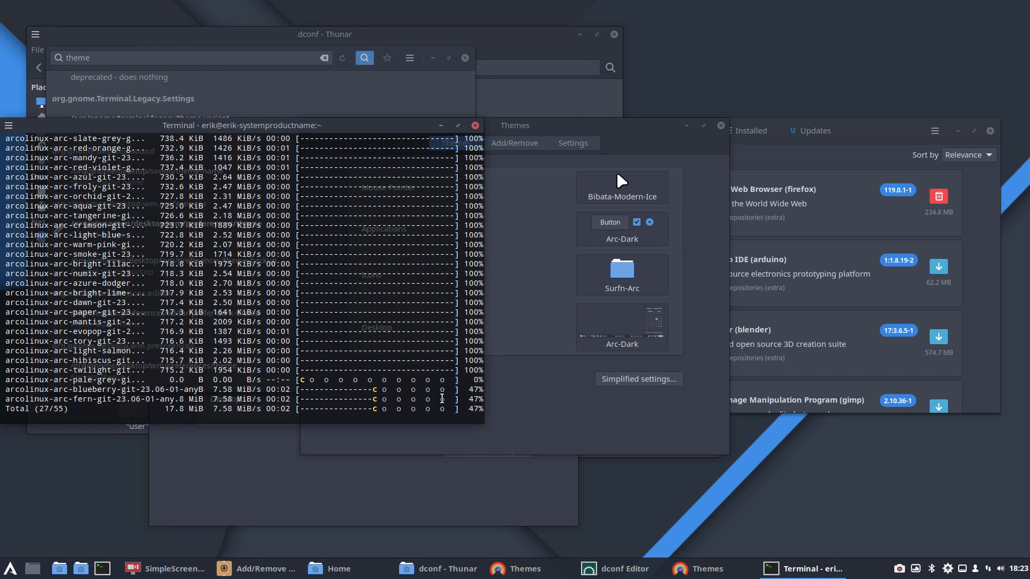
# Step: Close and relaunch the Themes settings, and set the Desktop theme to Arc-Casablanca-Dark
pyautogui.click(628, 233)
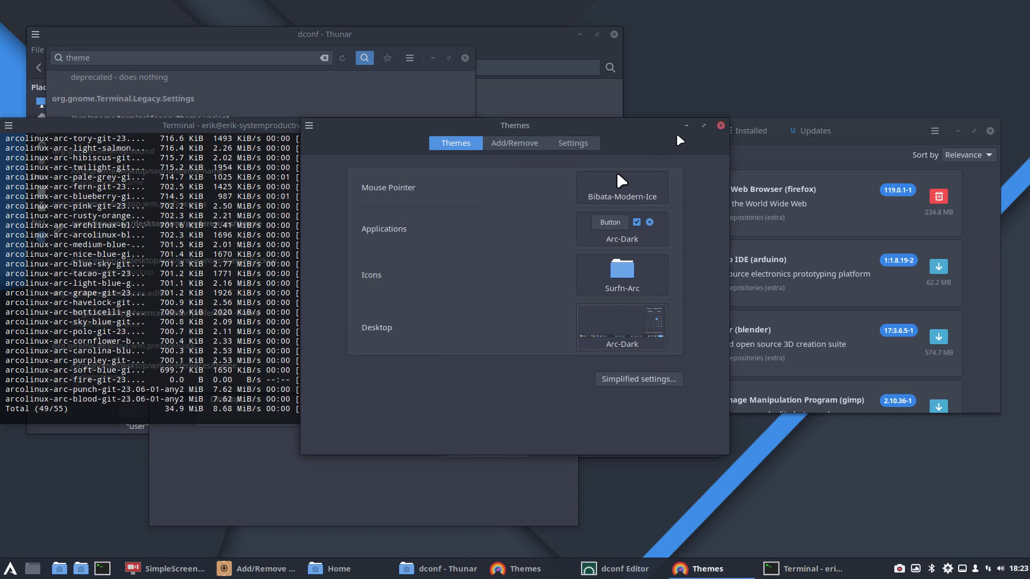
pyautogui.click(720, 125)
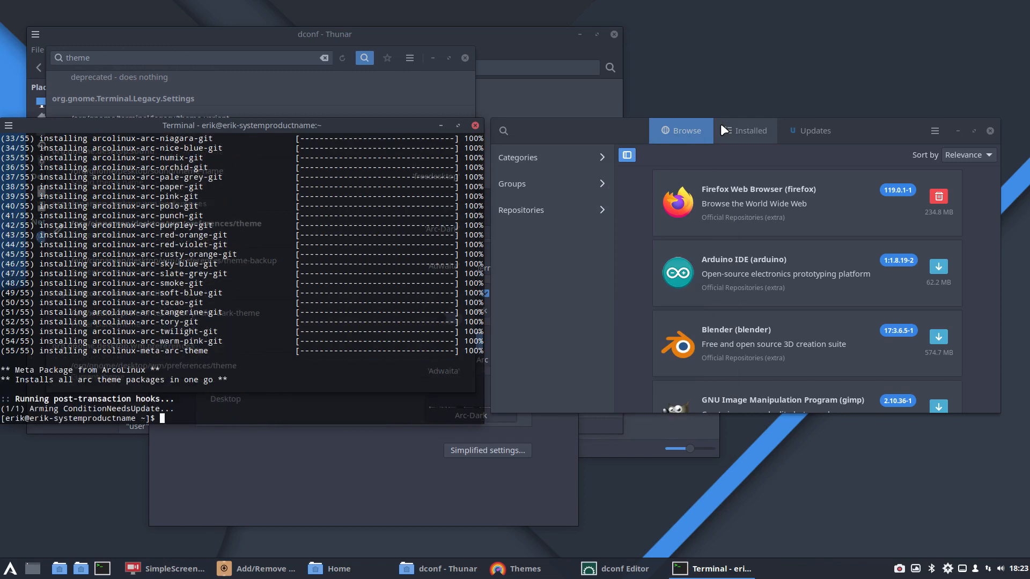
pyautogui.click(10, 569)
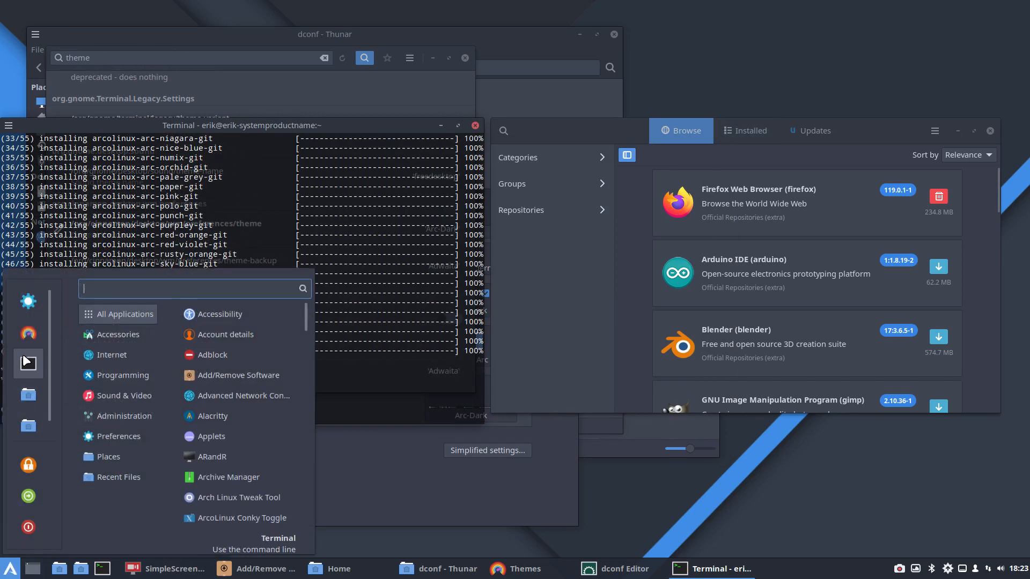
pyautogui.click(414, 254)
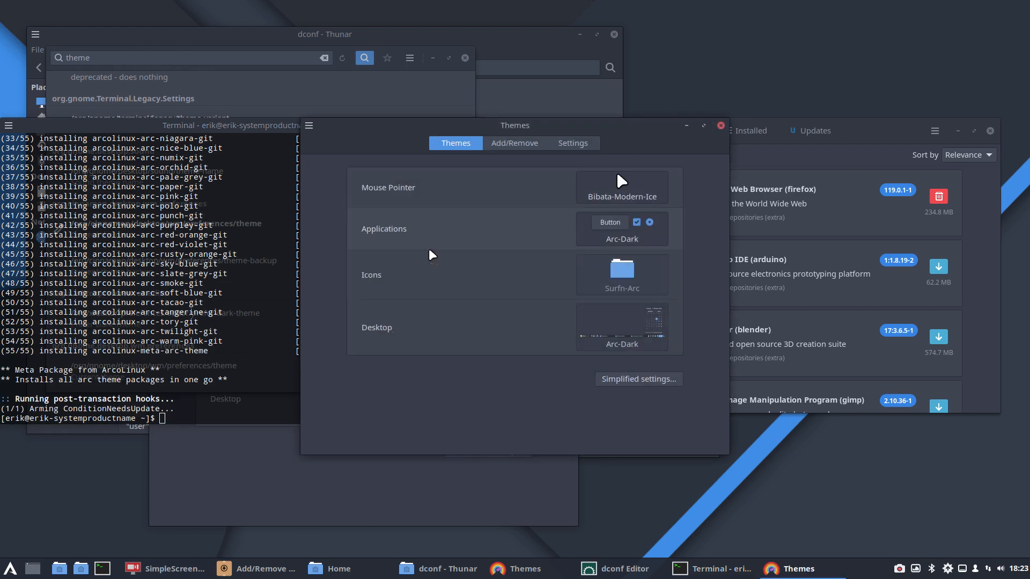
pyautogui.click(636, 325)
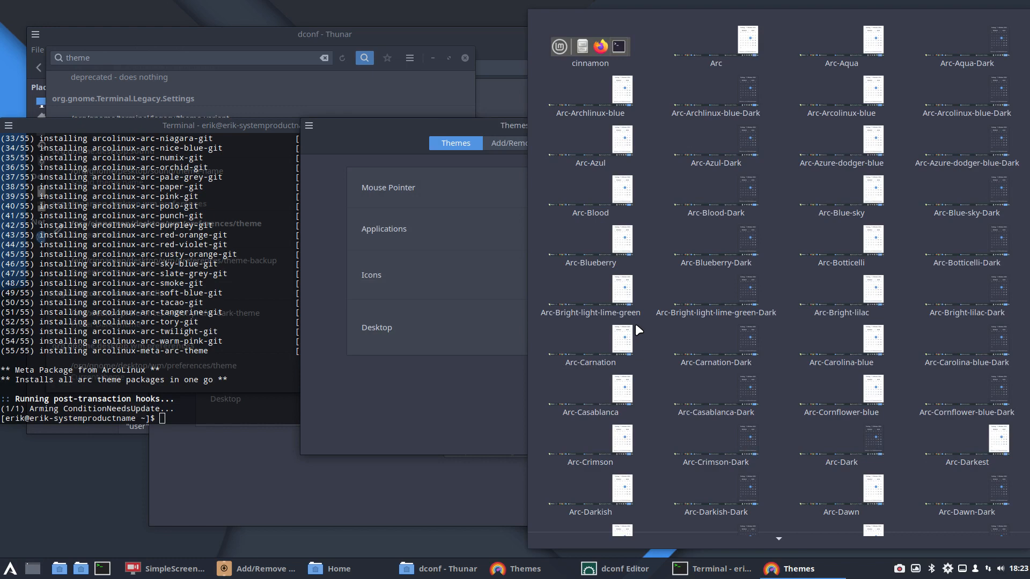
pyautogui.click(746, 396)
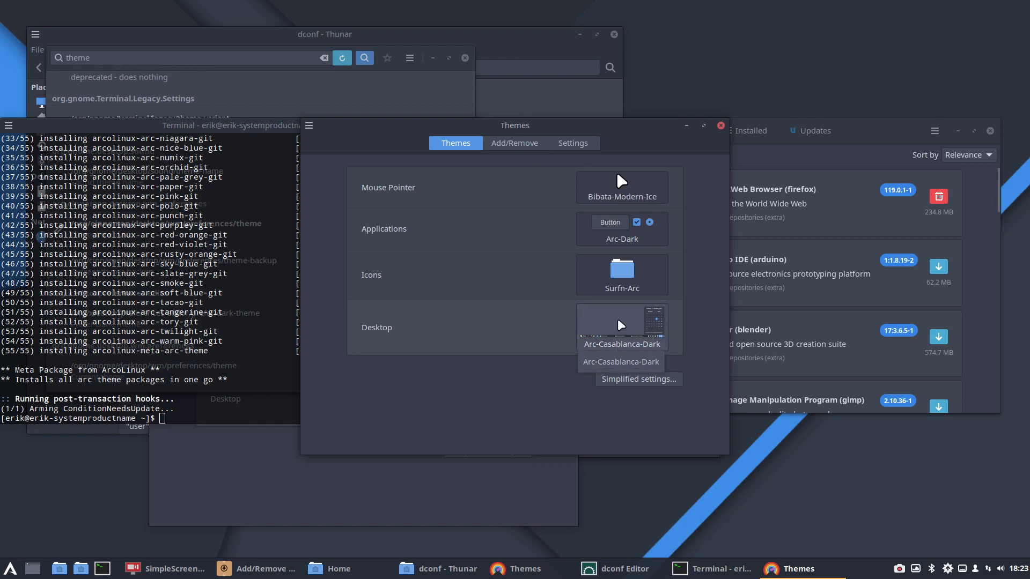
# Step: Move the Themes window lower and return to dconf Editor's theme search results
pyautogui.moveTo(627, 136); pyautogui.dragTo(612, 275)
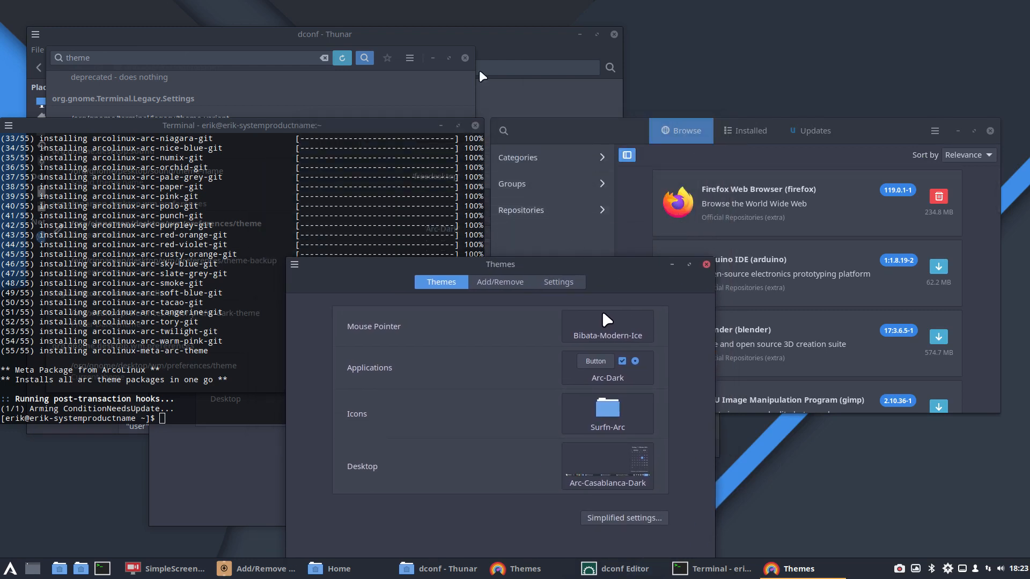
pyautogui.click(273, 36)
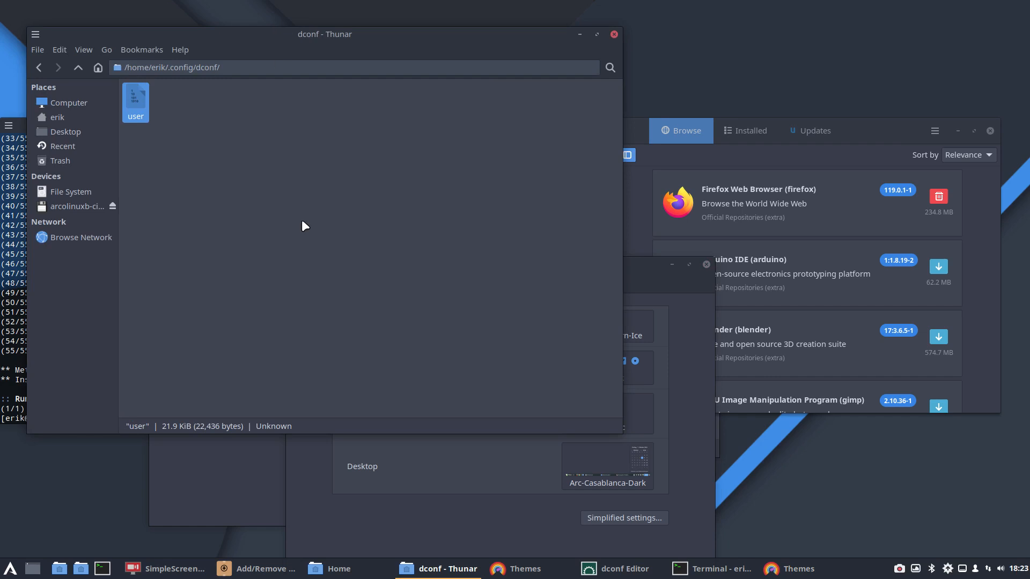
pyautogui.click(615, 573)
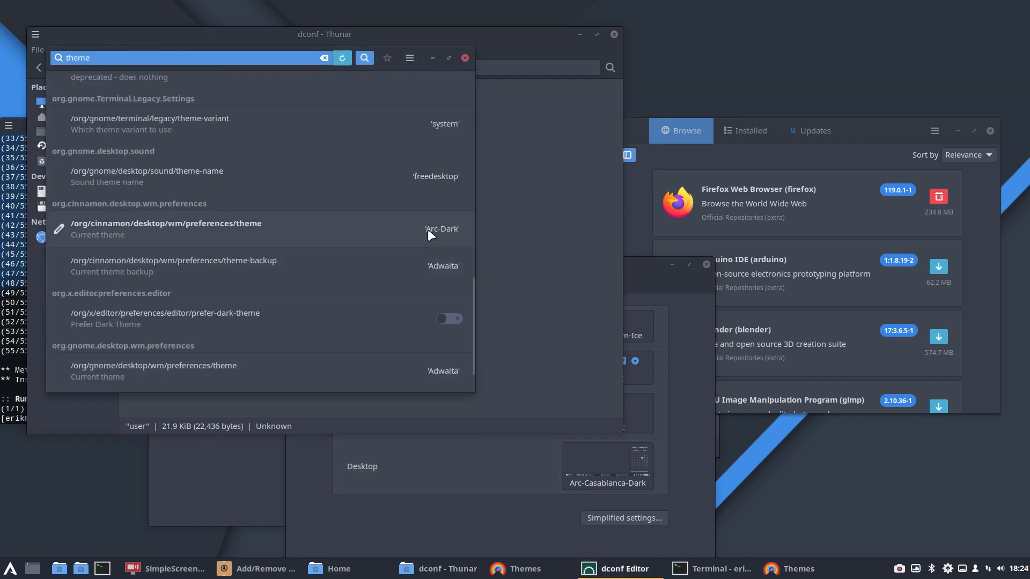
# Step: Set the custom value of the org.cinnamon.desktop.wm.preferences theme key to Arc-Casablanca-Dark and apply it
pyautogui.scroll(-1, 447, 263)
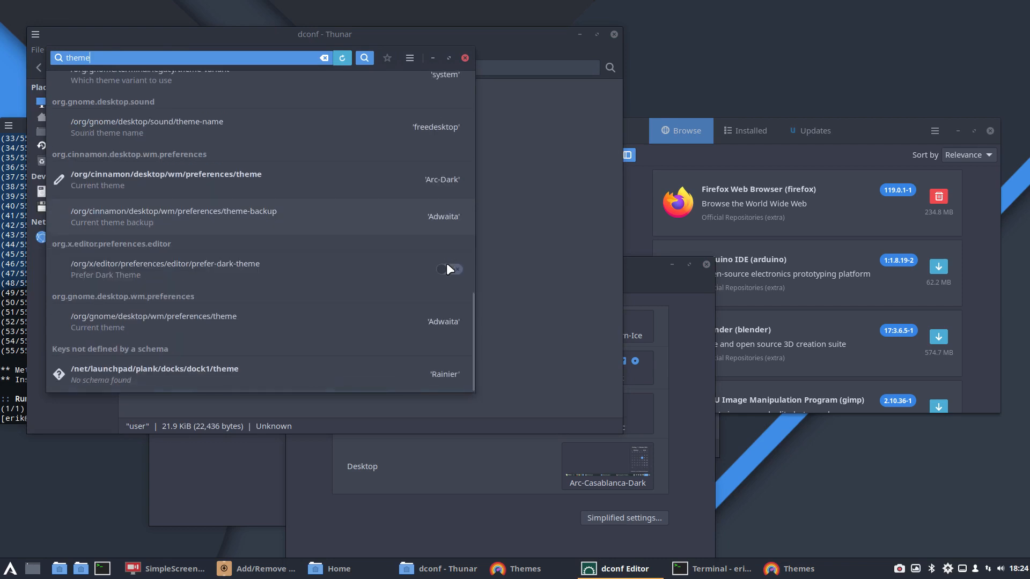
pyautogui.click(442, 178)
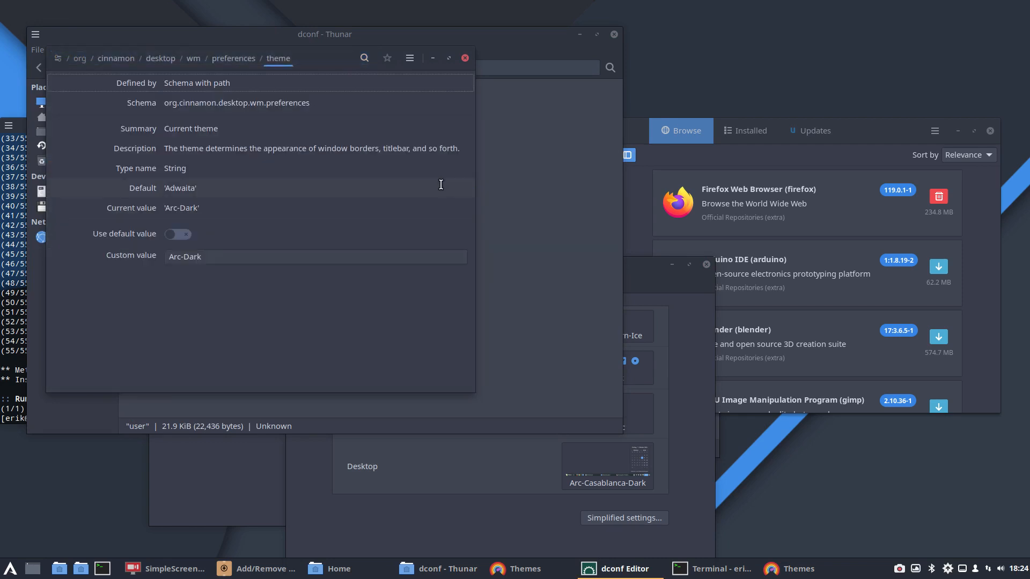
pyautogui.click(204, 256)
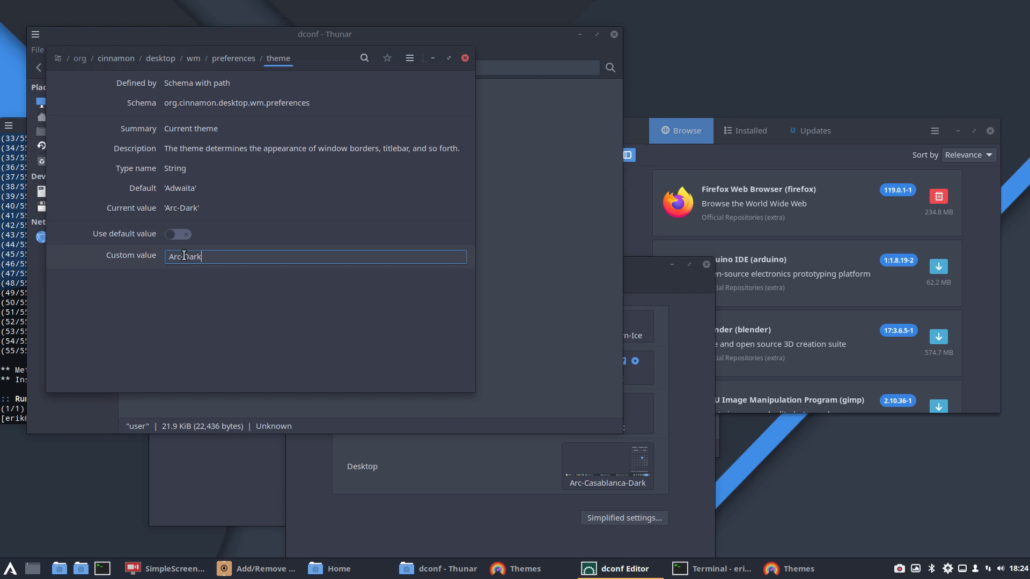
pyautogui.write('Casa')
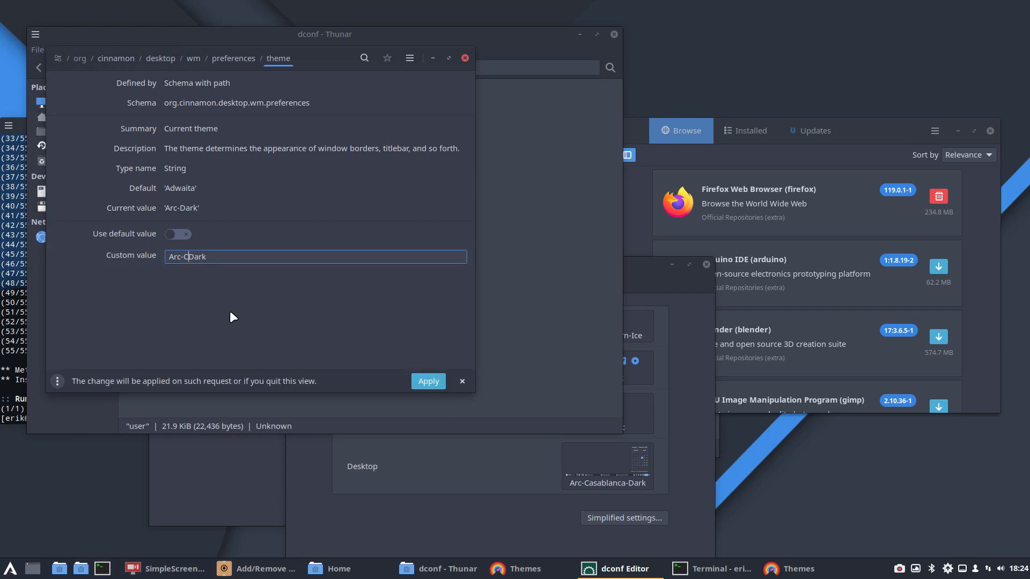
pyautogui.write('blanca-')
pyautogui.click(428, 381)
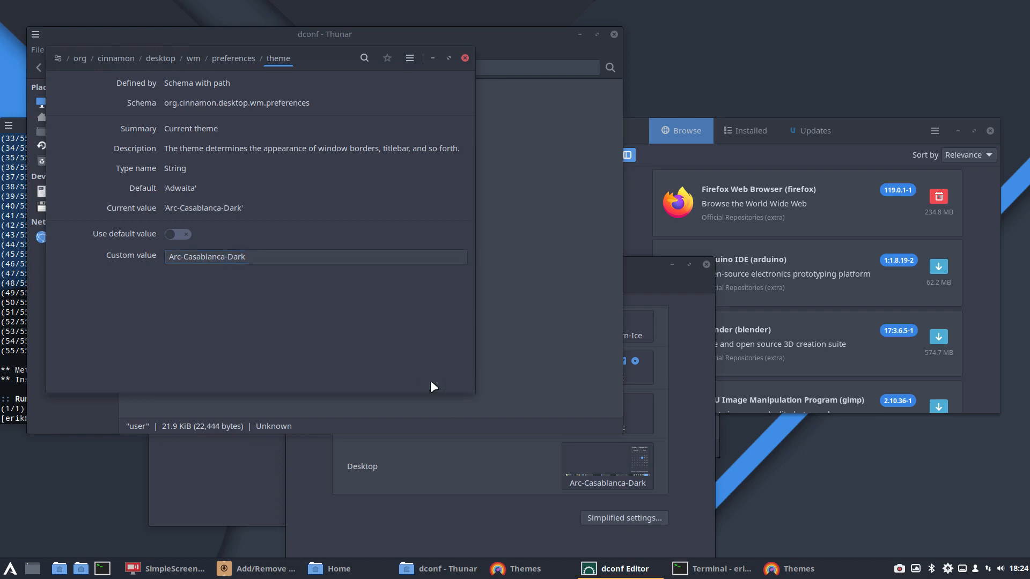
# Step: Search dconf Editor for "theme" from its root and open the gtk-theme key of org.cinnamon.desktop.interface
pyautogui.click(883, 127)
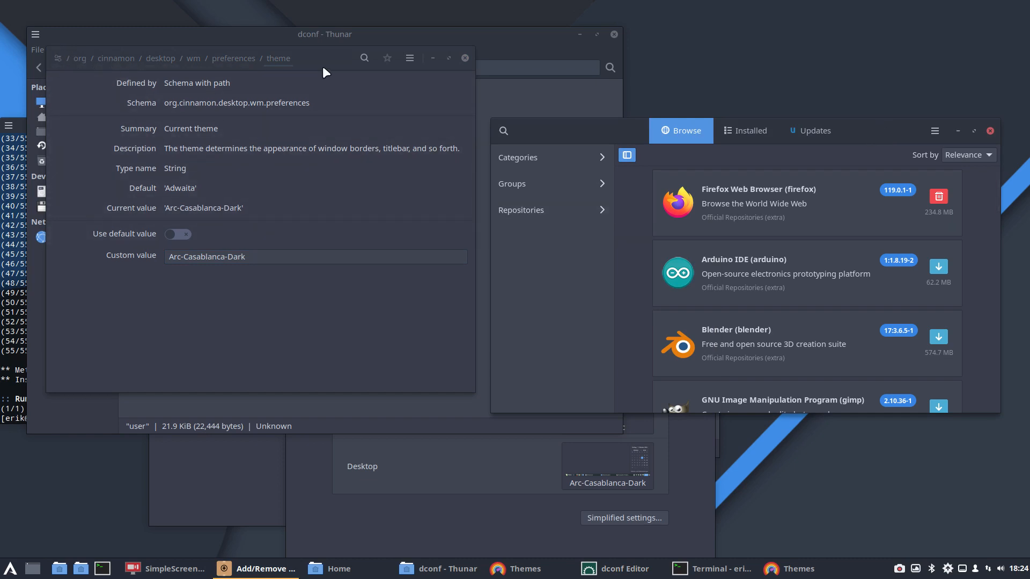
pyautogui.click(63, 45)
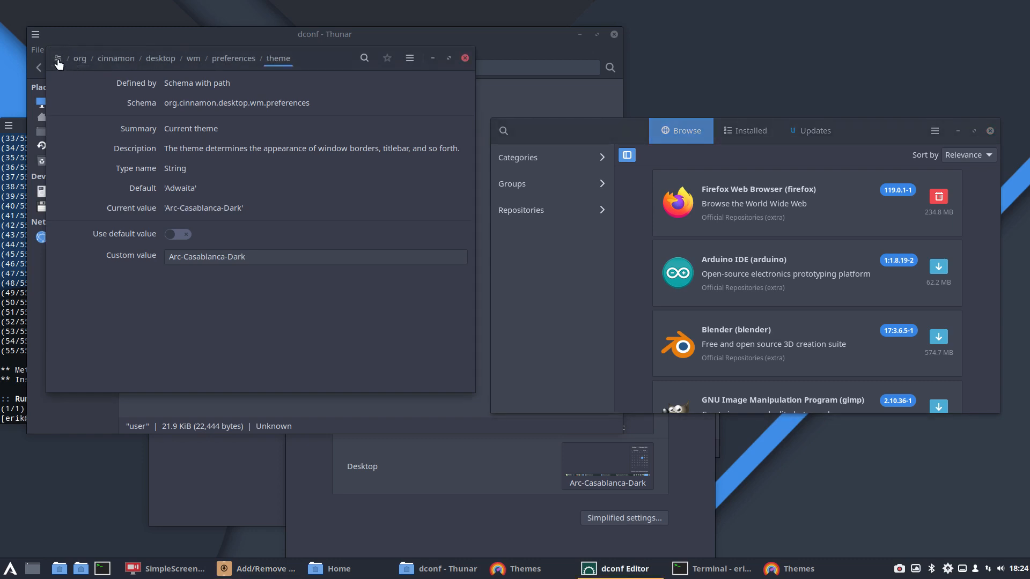
pyautogui.click(57, 58)
pyautogui.click(368, 56)
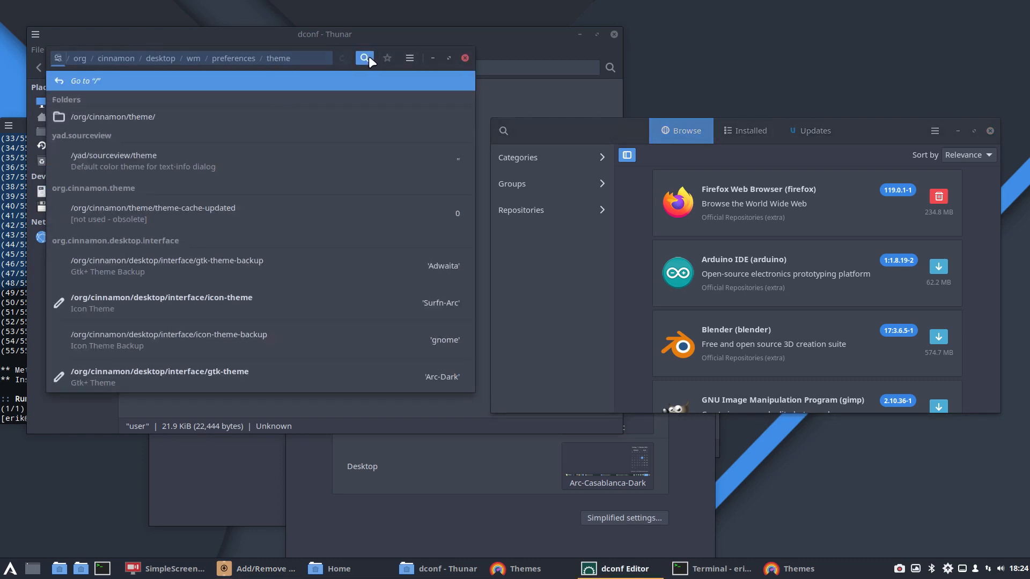
pyautogui.write('theme')
pyautogui.press('Down')
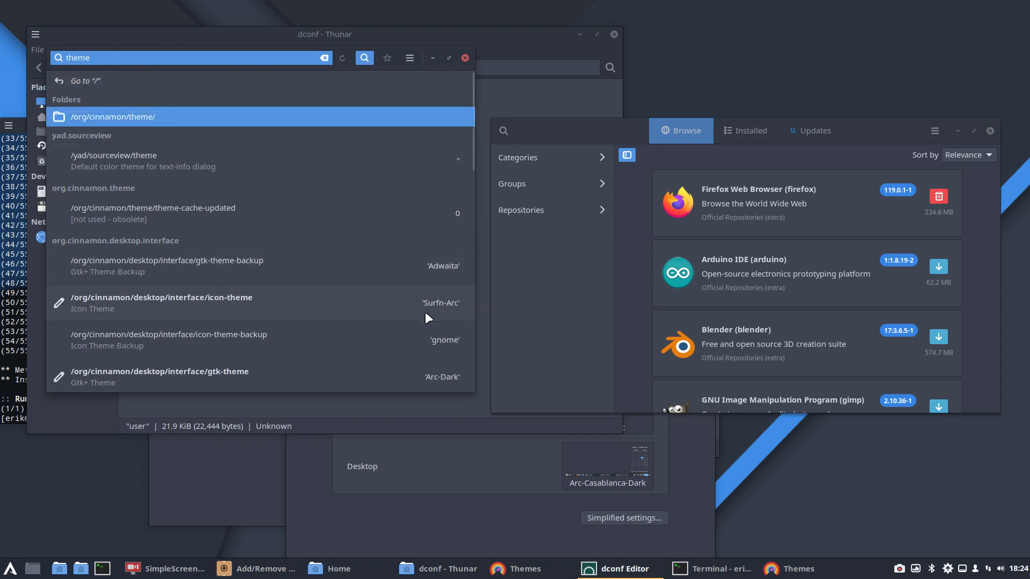
pyautogui.scroll(-1, 425, 313)
pyautogui.click(430, 339)
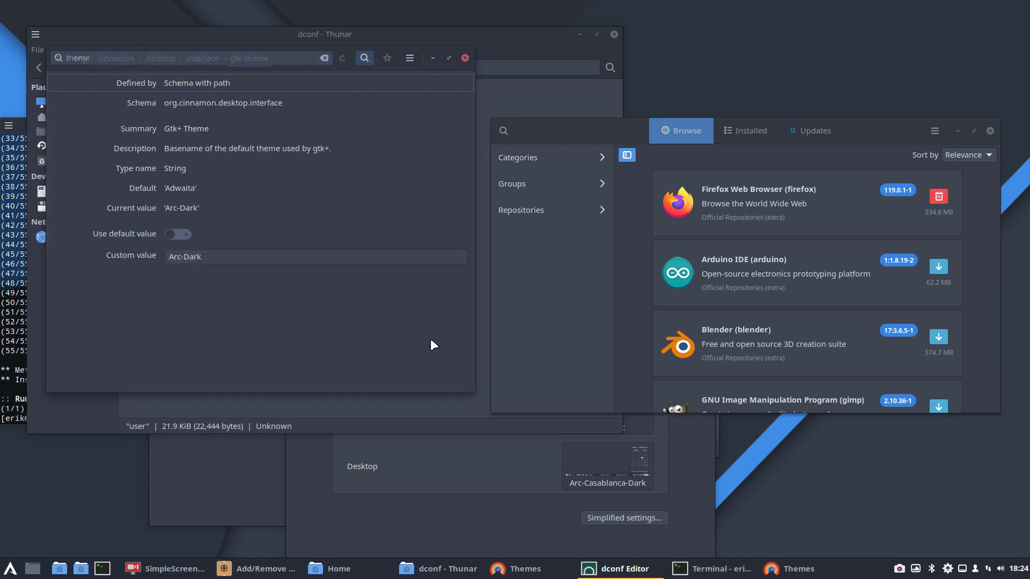
# Step: Set the Cinnamon gtk-theme key's custom value to Arc-Casablanca-Dark and apply the change
pyautogui.click(183, 257)
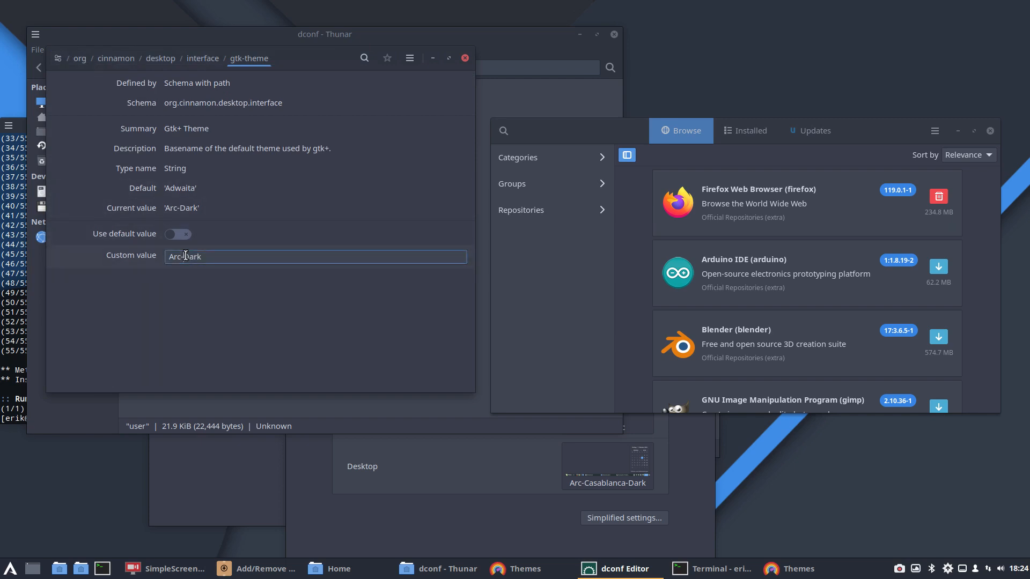
pyautogui.write('Casabl')
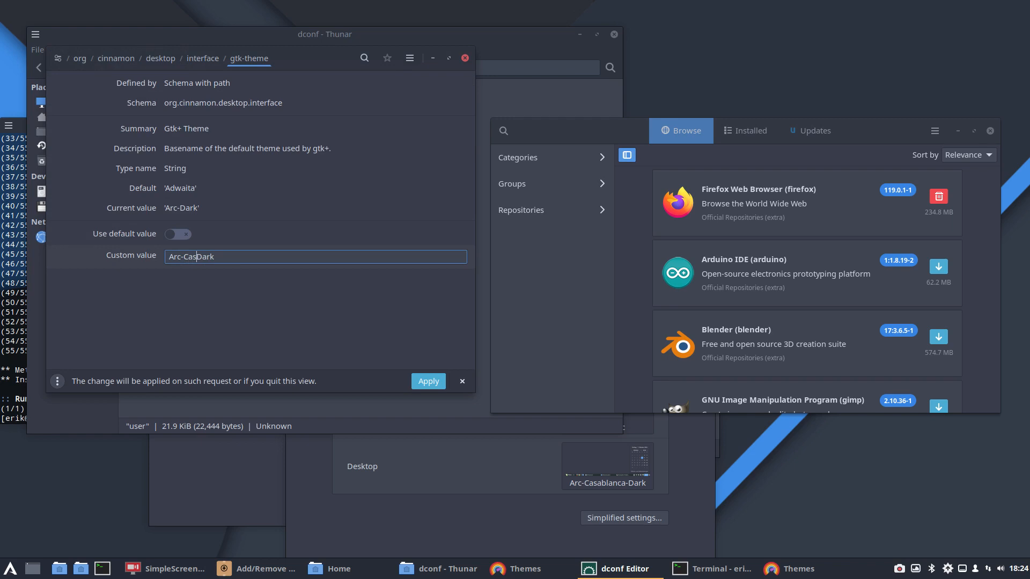
pyautogui.write('anca°')
pyautogui.press('BackSpace')
pyautogui.write('-')
pyautogui.click(428, 380)
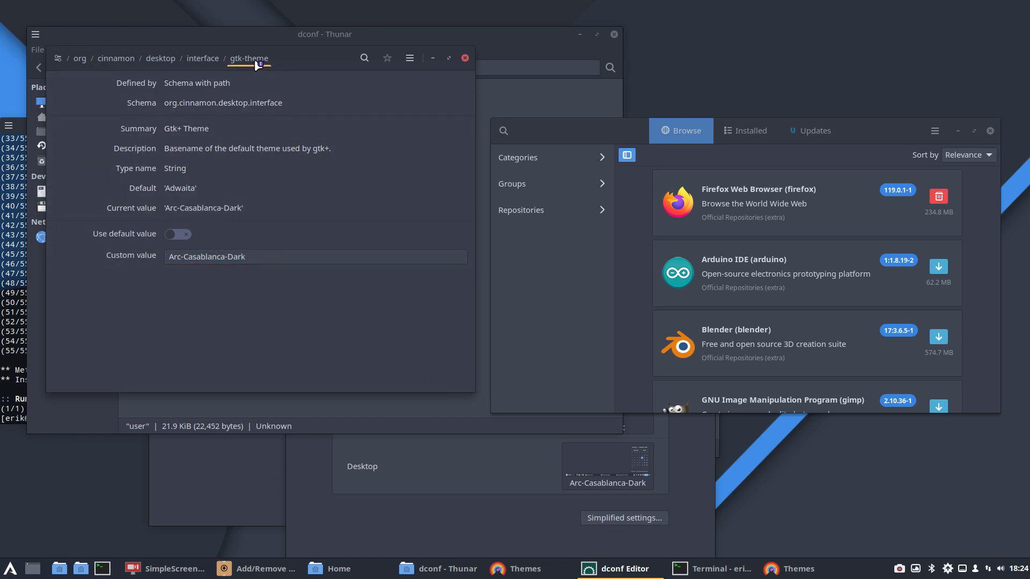
# Step: Close Add/Remove Software and open a fresh Themes settings window to check the Applications theme, closing it again
pyautogui.click(906, 134)
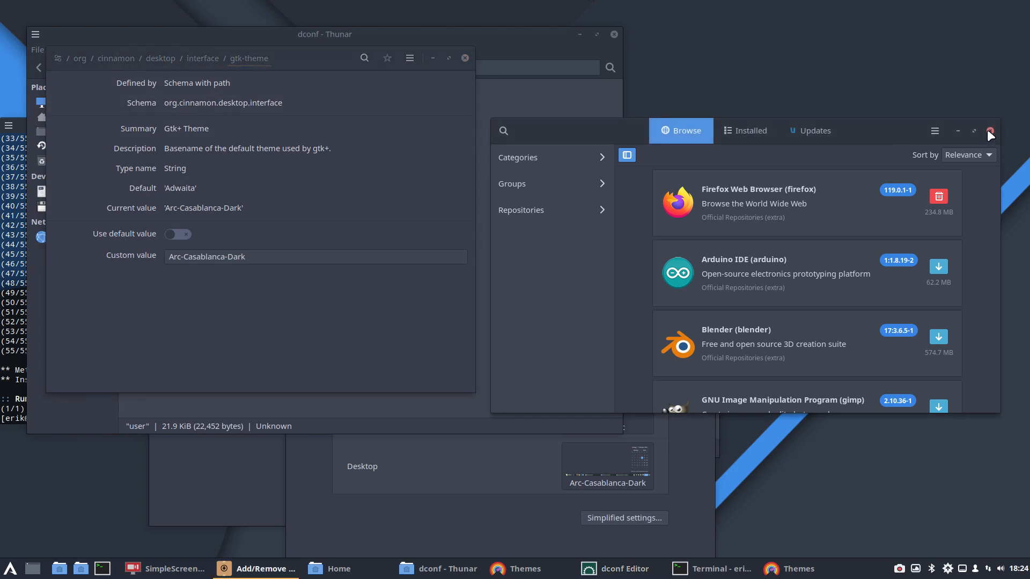
pyautogui.click(989, 131)
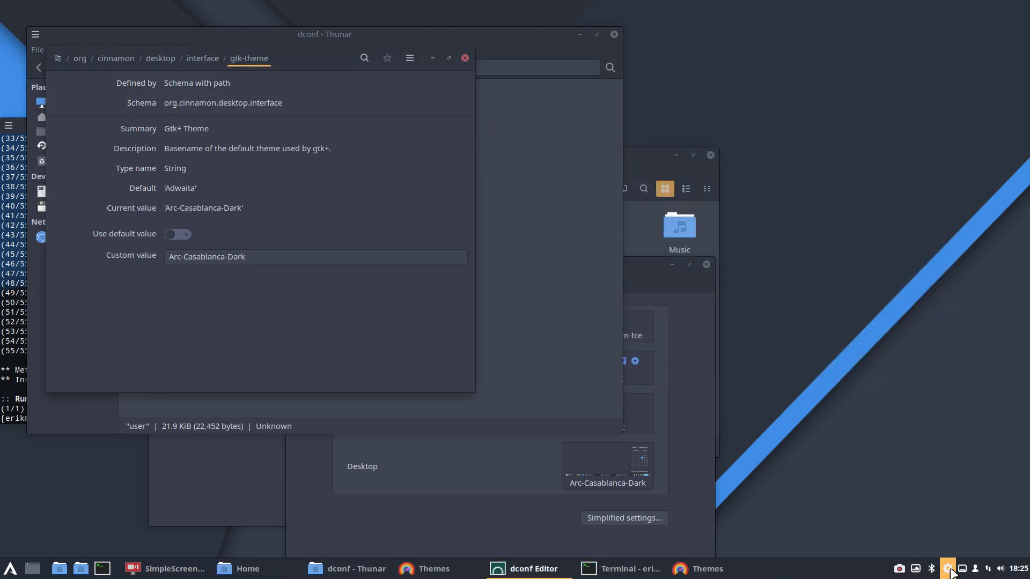
pyautogui.click(11, 571)
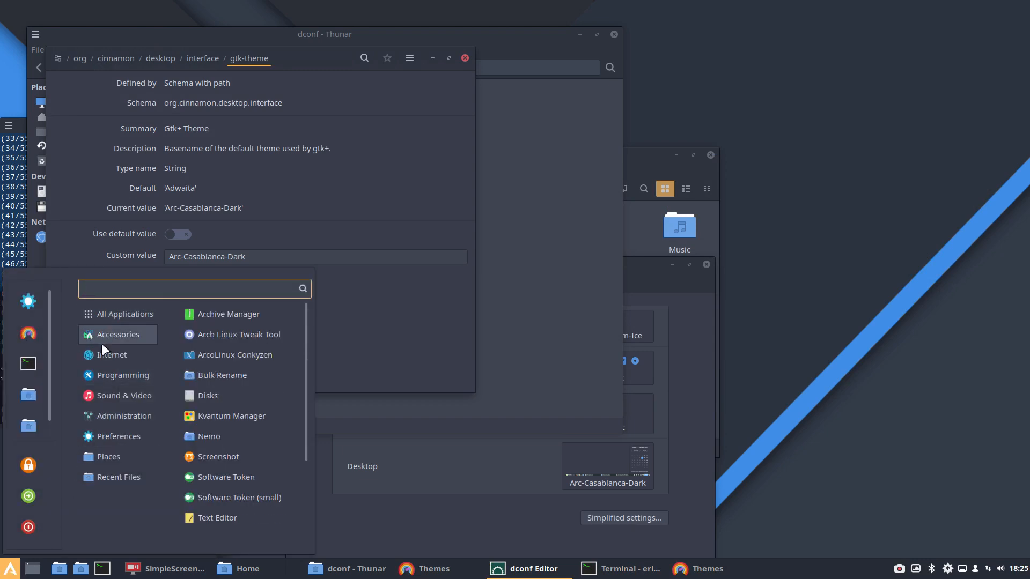
pyautogui.click(34, 333)
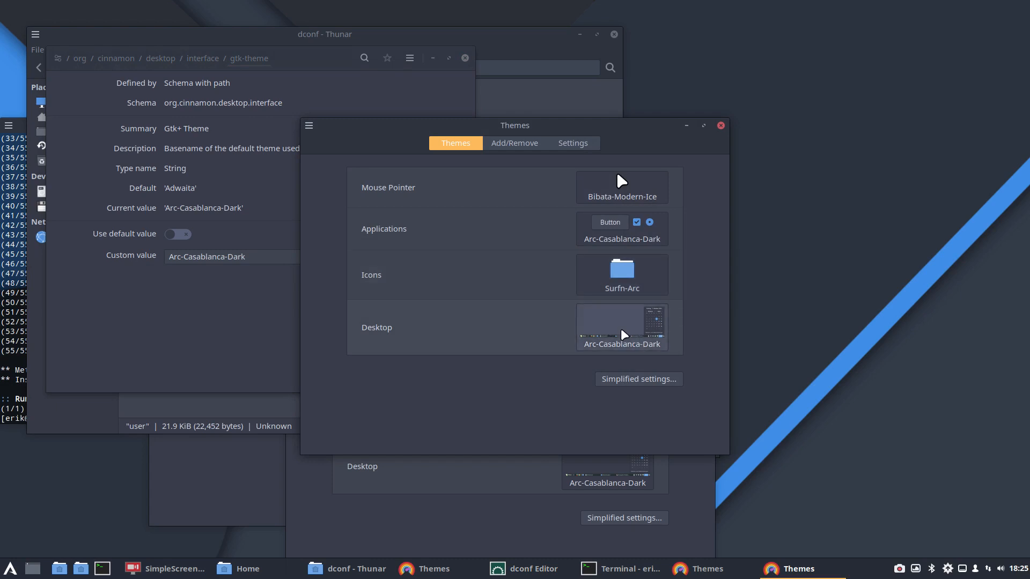
pyautogui.click(721, 126)
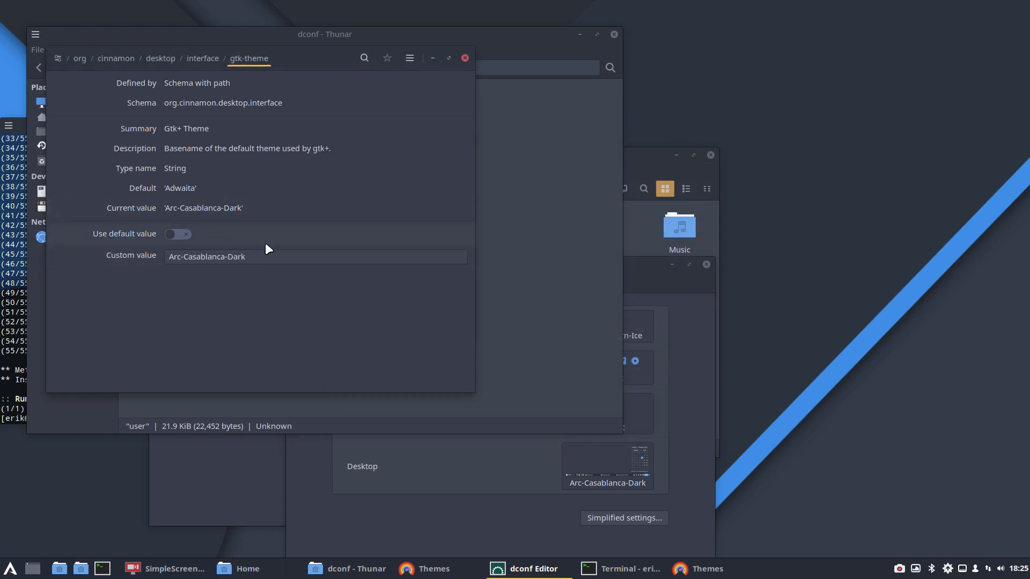
# Step: Relaunch Add/Remove Software and move its window beside dconf Editor
pyautogui.click(948, 569)
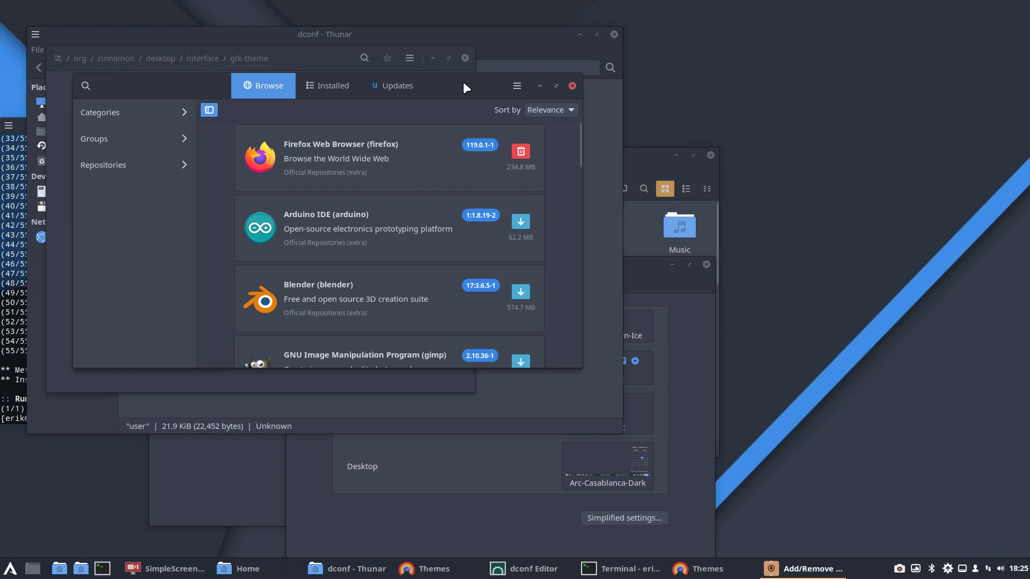
pyautogui.moveTo(462, 82); pyautogui.dragTo(851, 203)
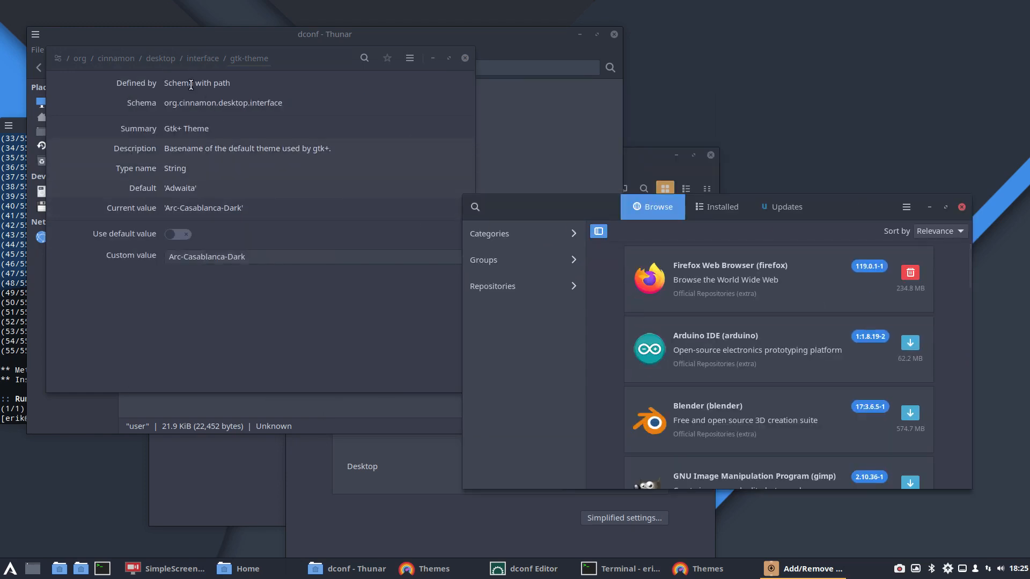
# Step: Search dconf Editor for "theme" once more and open the gtk-theme key of org.gnome.desktop.interface
pyautogui.click(60, 59)
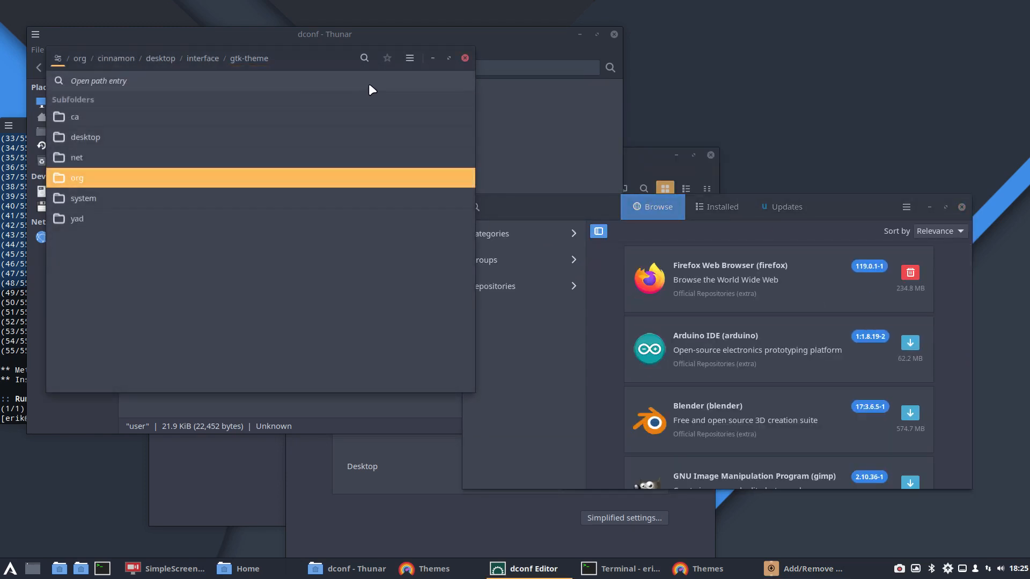
pyautogui.click(364, 59)
pyautogui.write('theme')
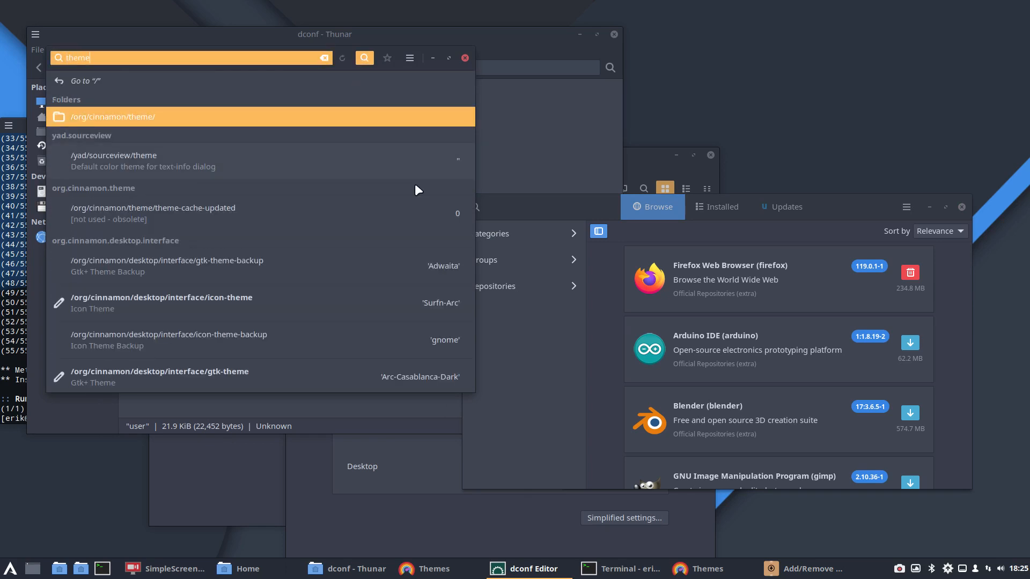
pyautogui.scroll(-5, 439, 249)
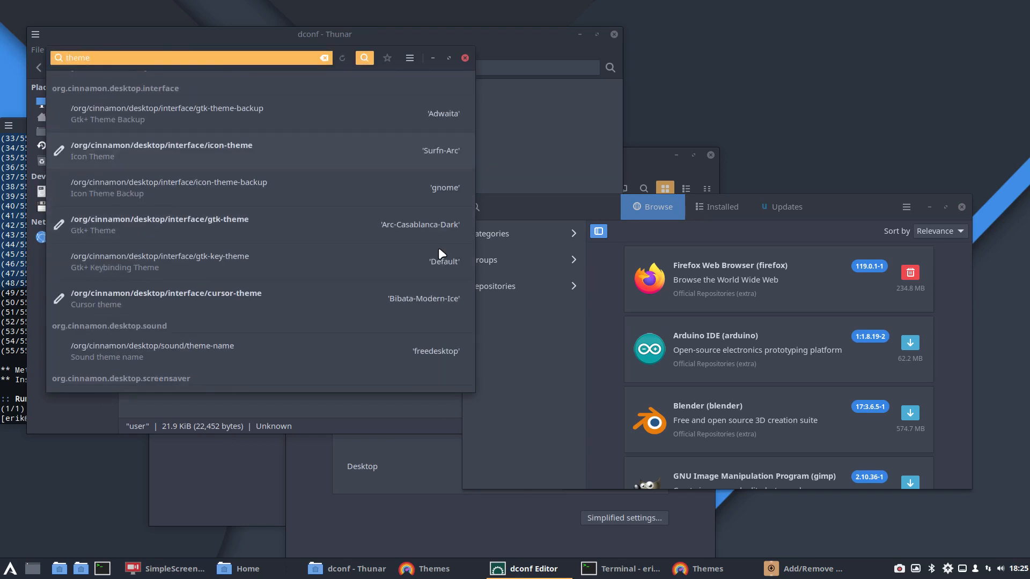
pyautogui.scroll(-7, 439, 249)
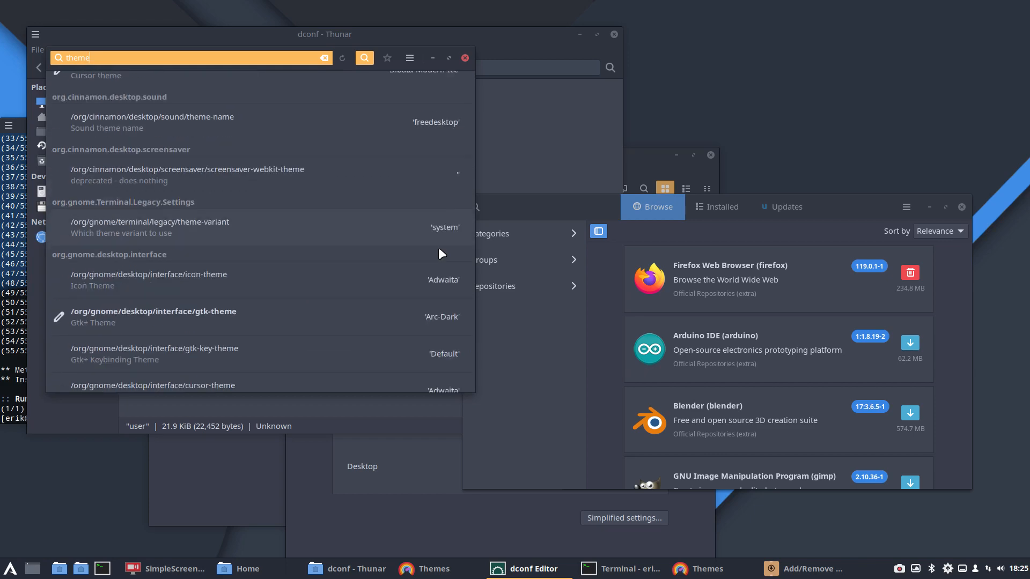
pyautogui.click(436, 322)
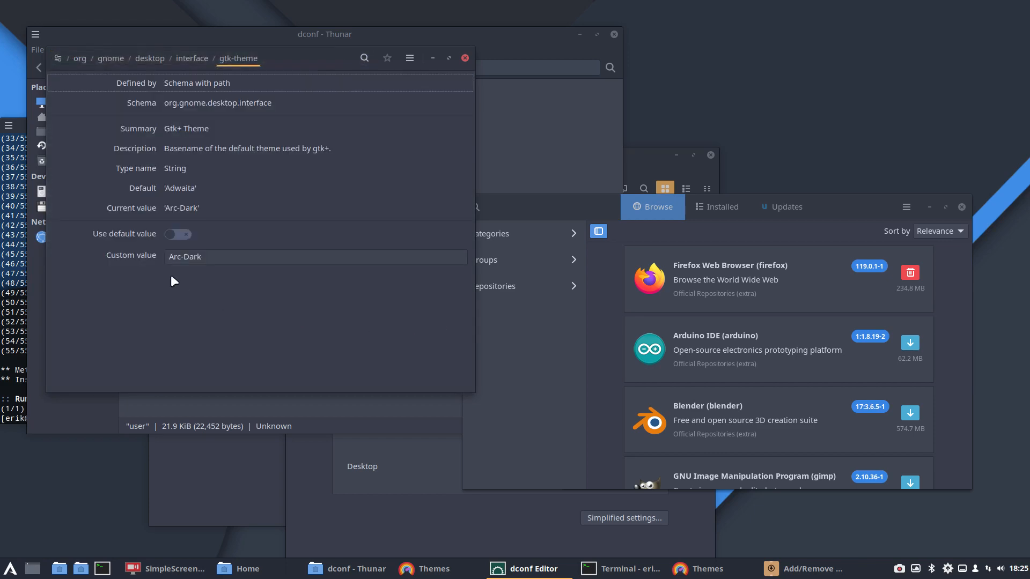
# Step: Set the GNOME gtk-theme key's custom value to Arc-Casablanca-Dark and apply the change
pyautogui.click(182, 256)
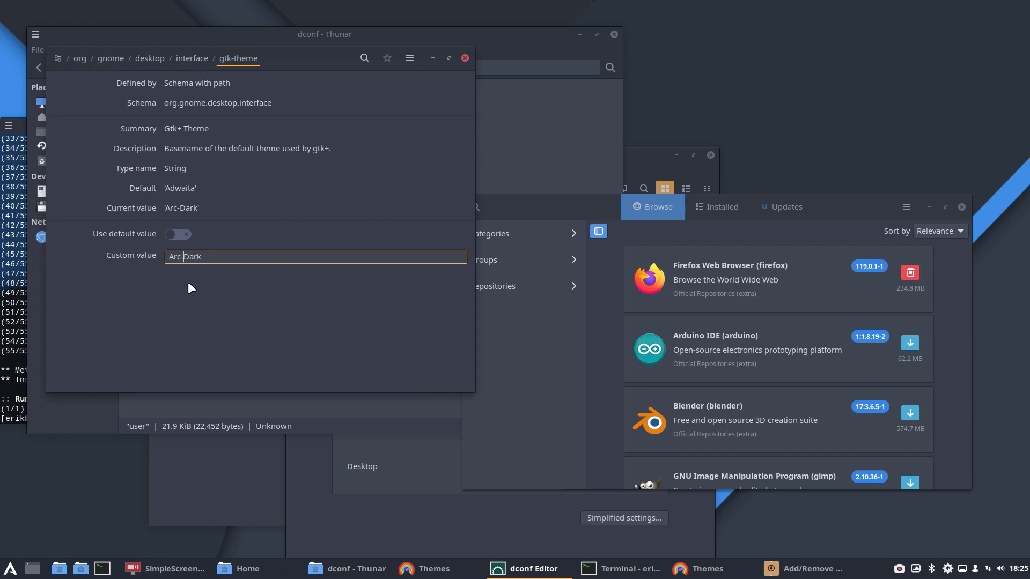
pyautogui.write('Casa')
pyautogui.write('blanca')
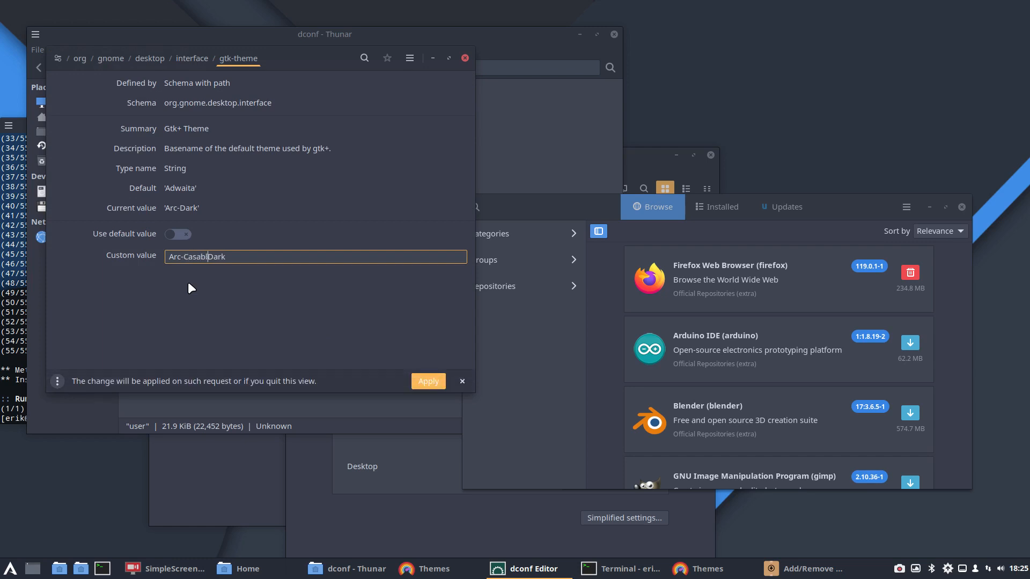
pyautogui.write('-')
pyautogui.click(428, 381)
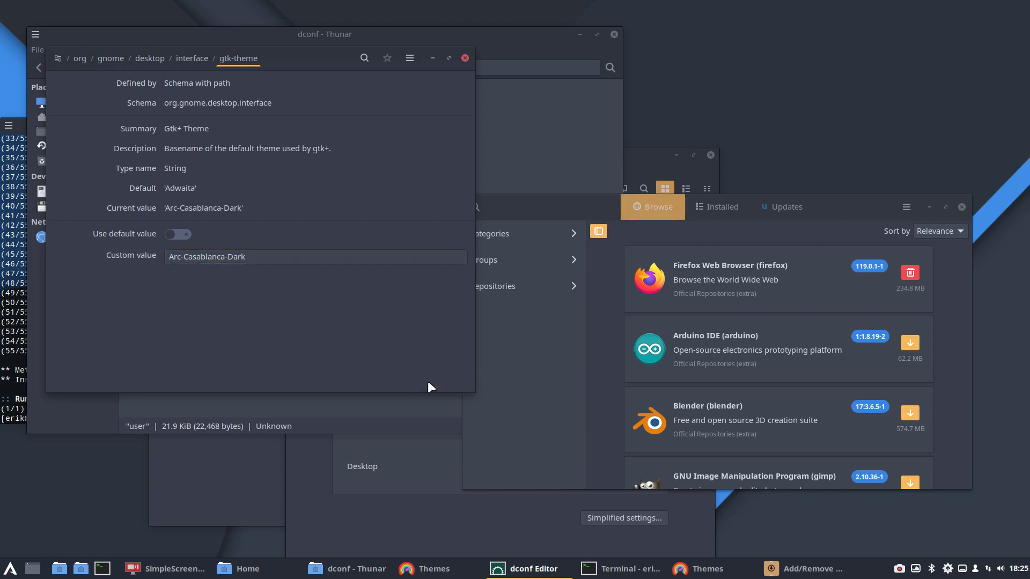
# Step: Move the Add/Remove Software window higher, and close dconf Editor and the dconf folder window
pyautogui.moveTo(846, 206); pyautogui.dragTo(859, 59)
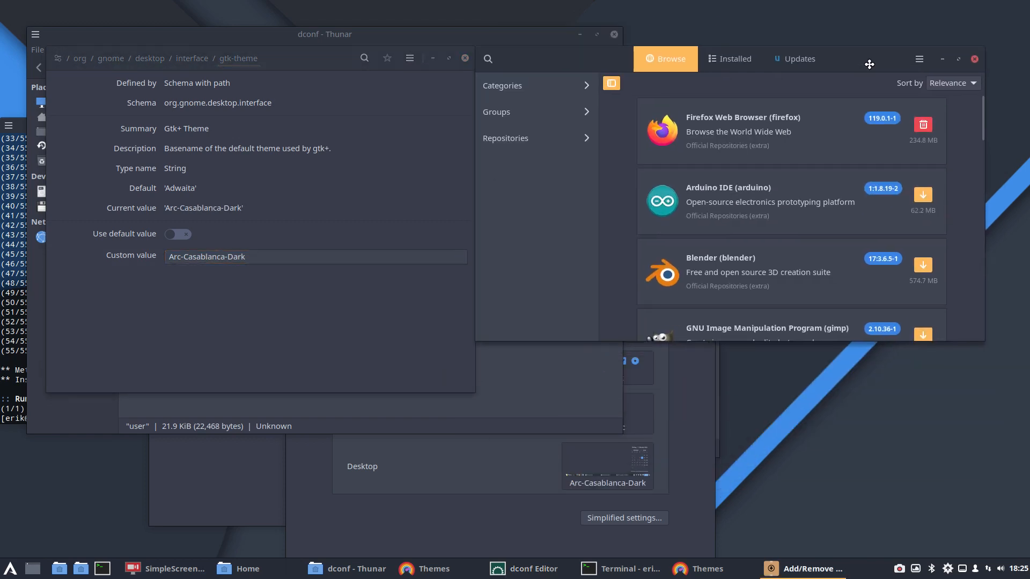
pyautogui.click(465, 58)
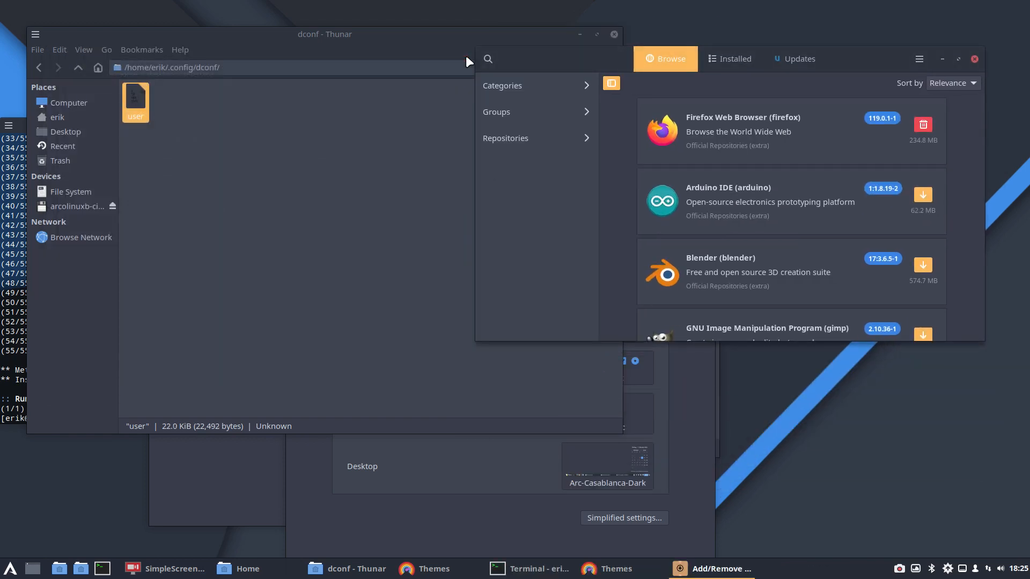
pyautogui.click(406, 47)
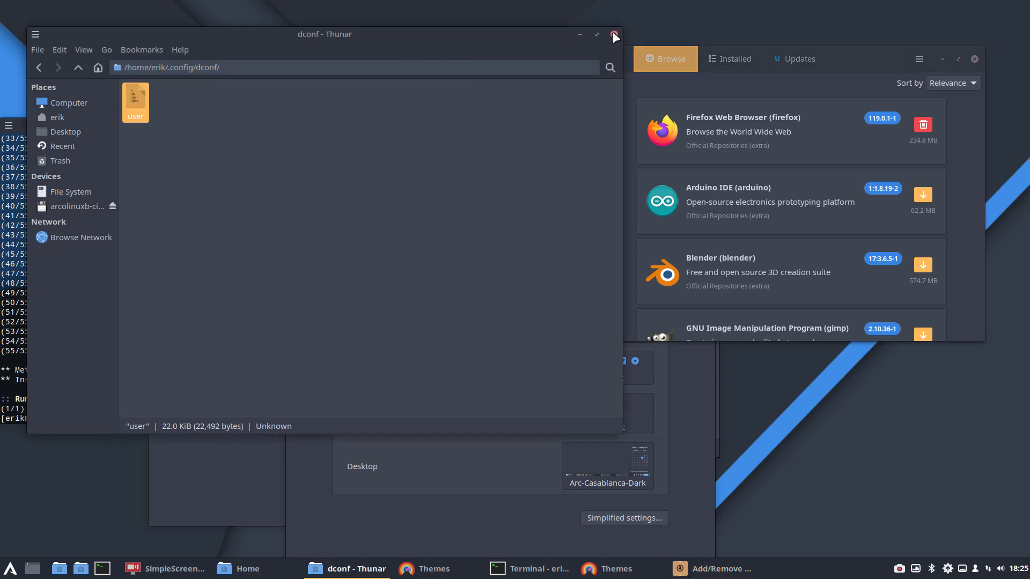
pyautogui.click(613, 35)
pyautogui.click(446, 145)
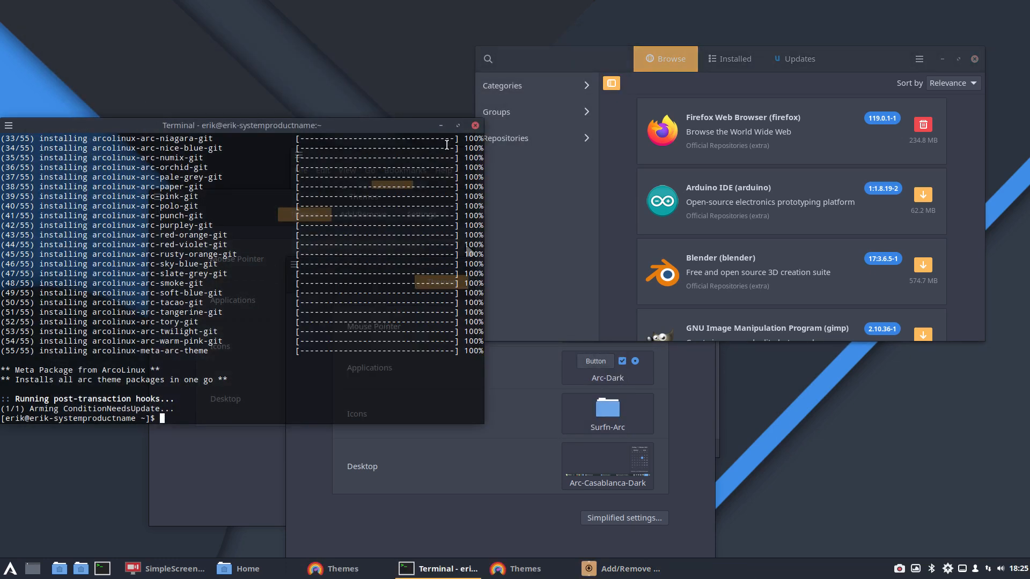
# Step: Close the terminal and move the Add/Remove Software window slightly up and to the right
pyautogui.click(475, 125)
pyautogui.moveTo(535, 57); pyautogui.dragTo(557, 49)
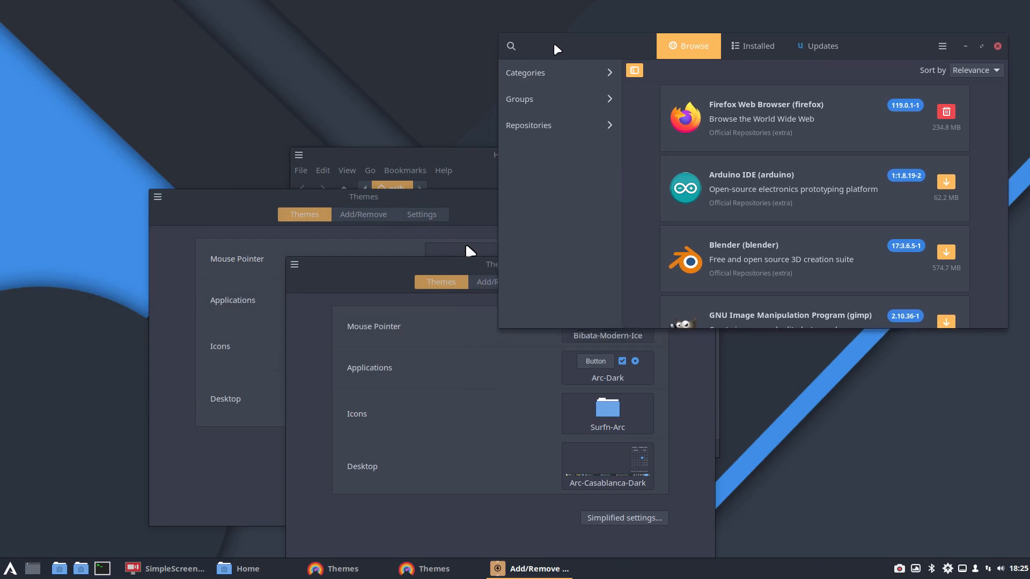
# Step: Move the partly hidden Themes window into the open and set its icon theme to Sardi-Mono-Numix
pyautogui.moveTo(234, 204); pyautogui.dragTo(168, 140)
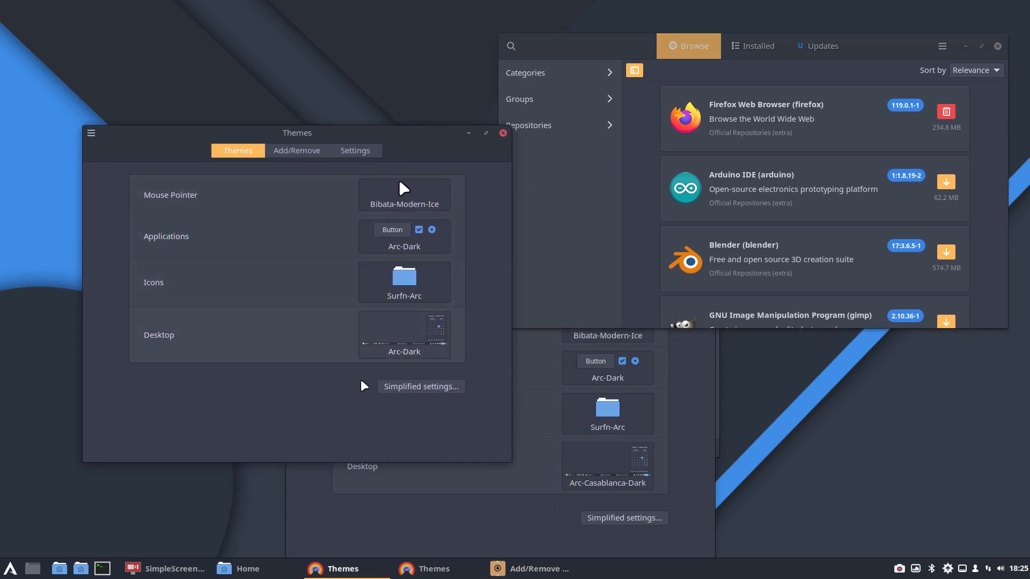
pyautogui.click(408, 290)
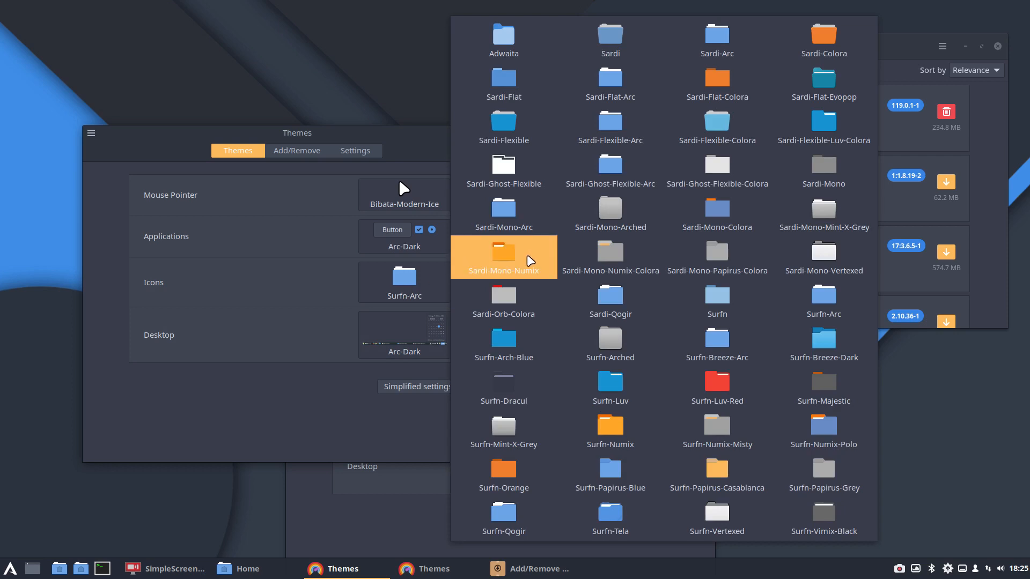
pyautogui.click(531, 262)
# Step: Inspect the icons in Thunar, the application menu and System Settings, closing each one after viewing
pyautogui.click(89, 573)
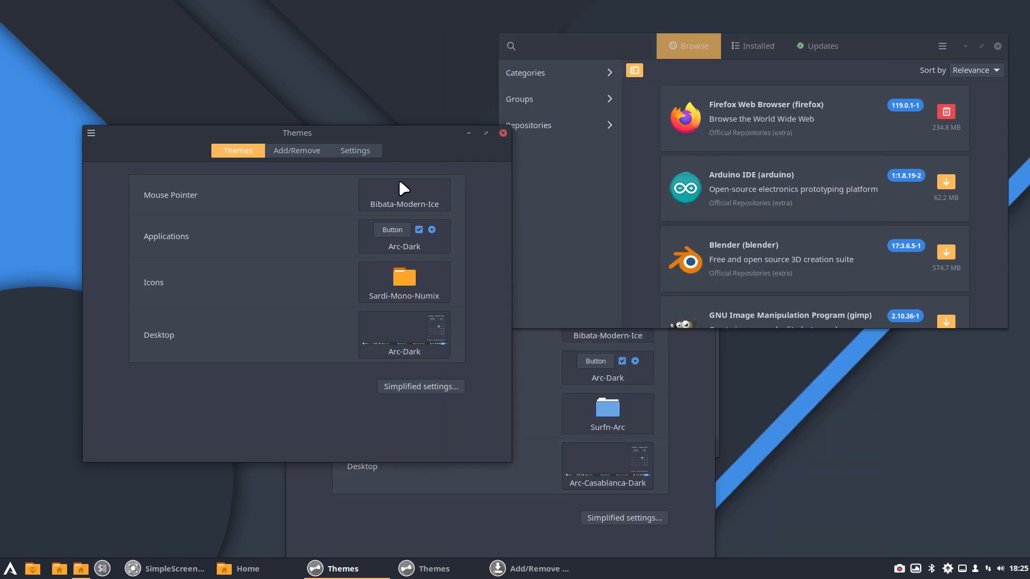
pyautogui.moveTo(354, 34); pyautogui.dragTo(399, 185)
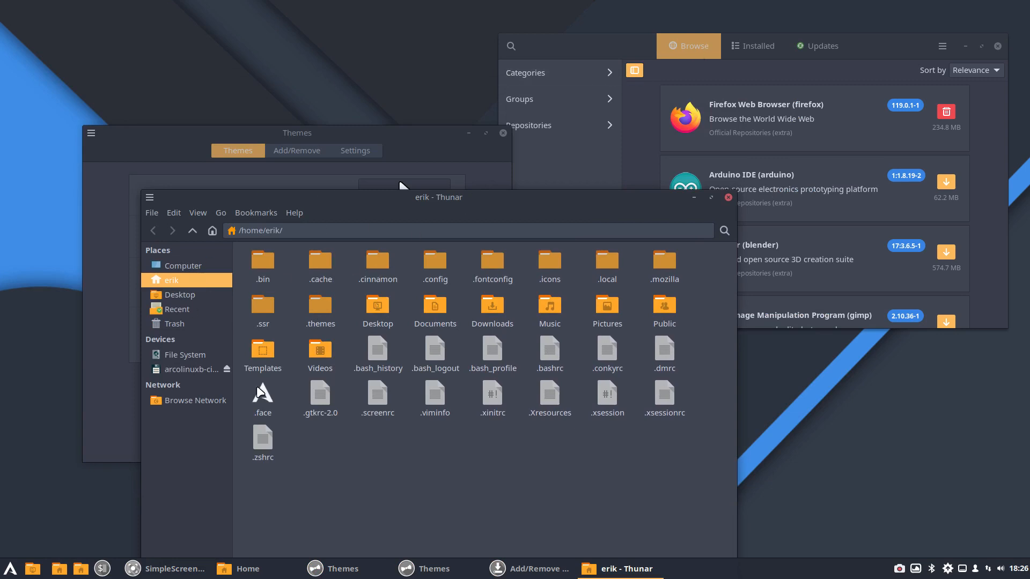
pyautogui.click(11, 572)
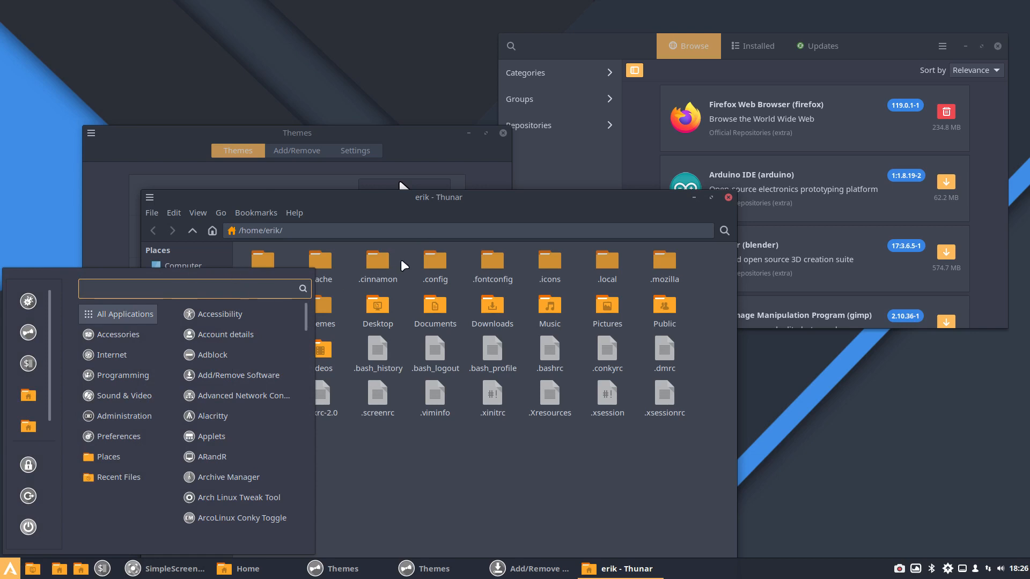
pyautogui.click(464, 498)
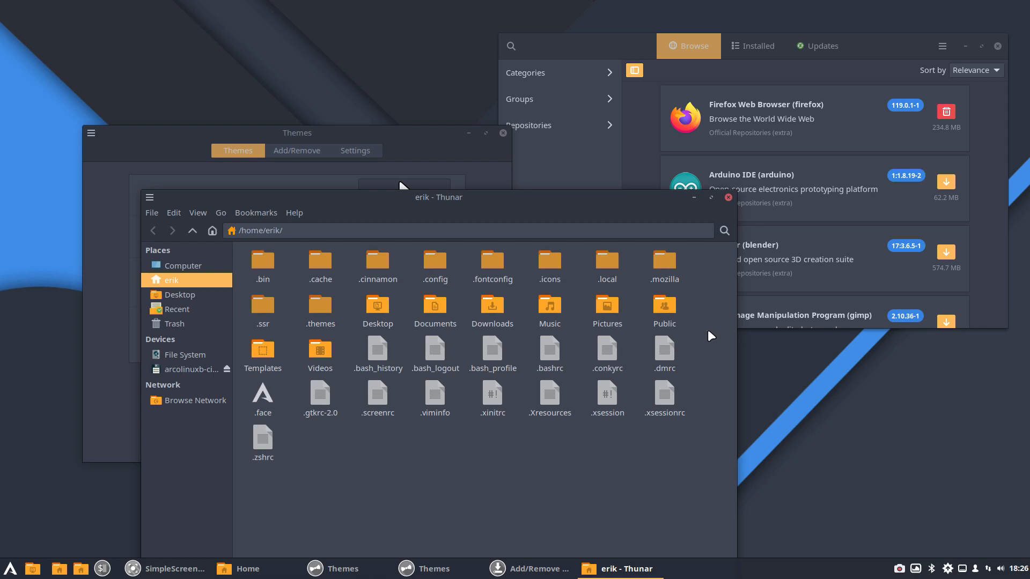
pyautogui.click(728, 197)
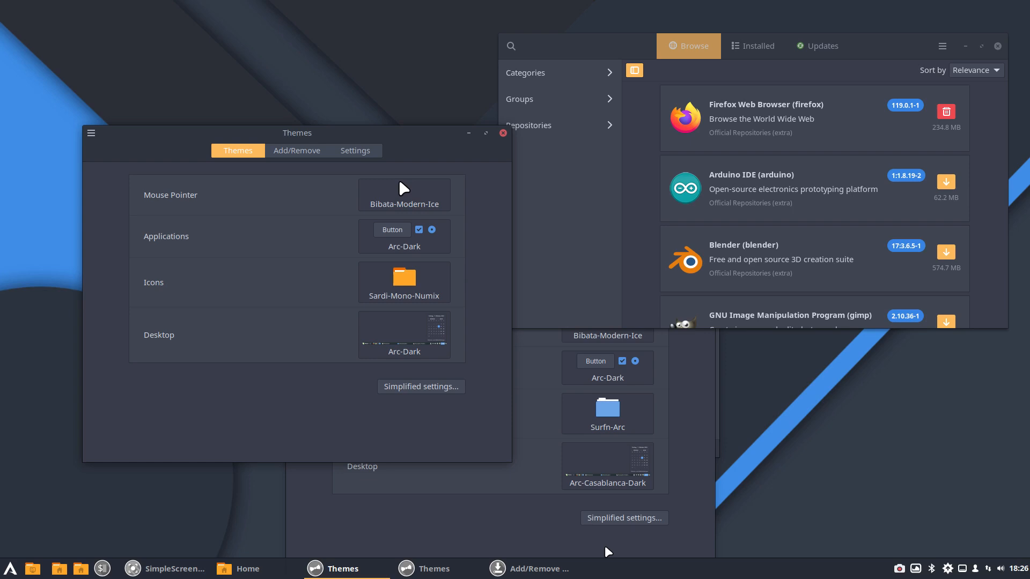
pyautogui.hotkey('ctrl', 'alt', 'm')
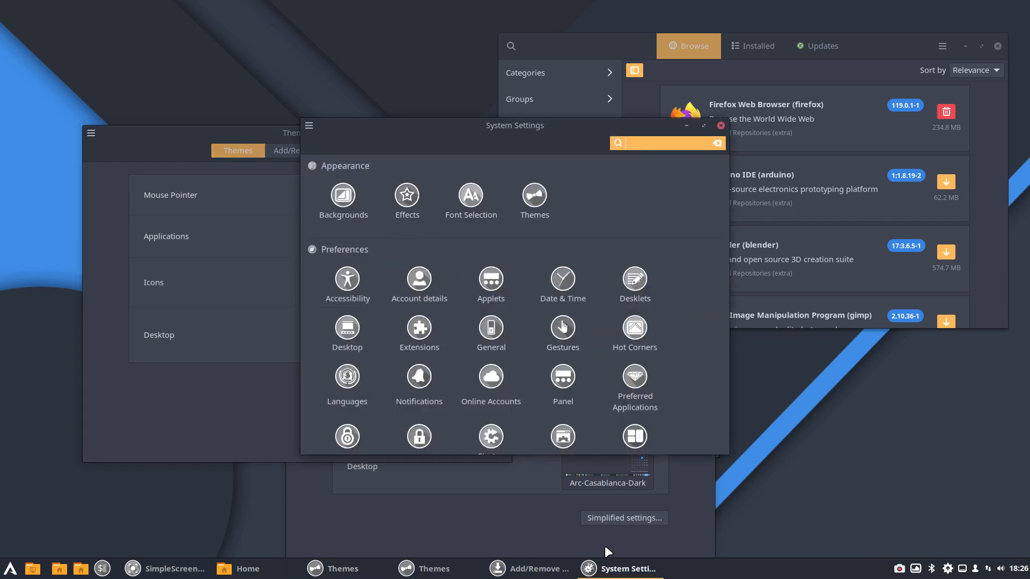
pyautogui.click(721, 125)
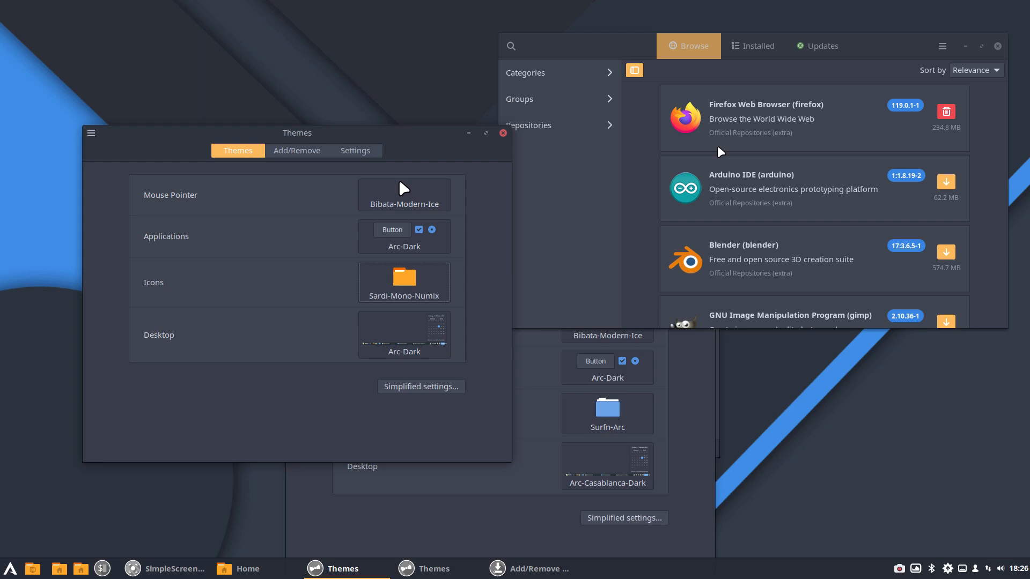
# Step: Bring up the Home file manager window, toggle hidden files off and on again, and maximize it
pyautogui.click(249, 568)
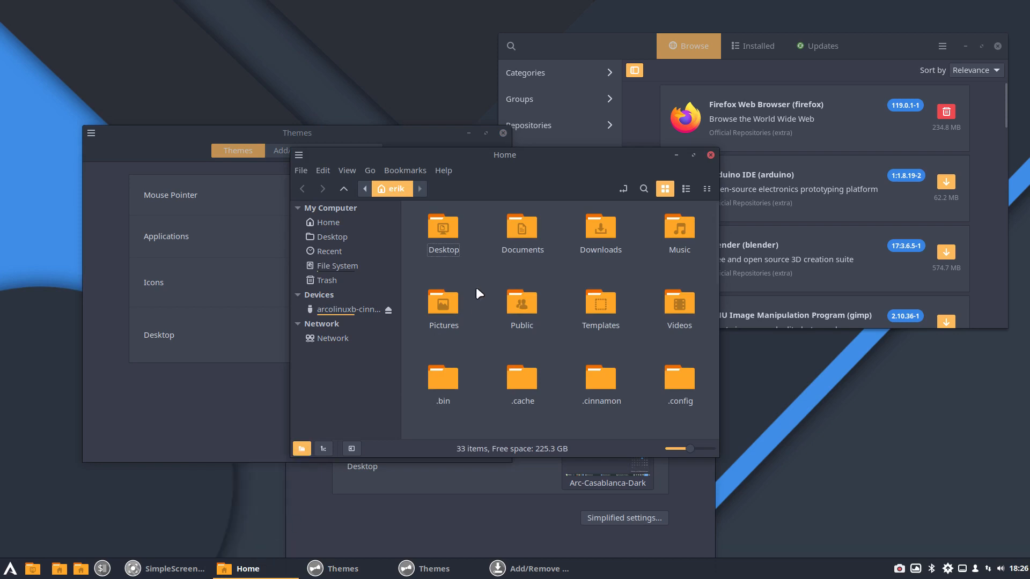
pyautogui.hotkey('ctrl', 'h')
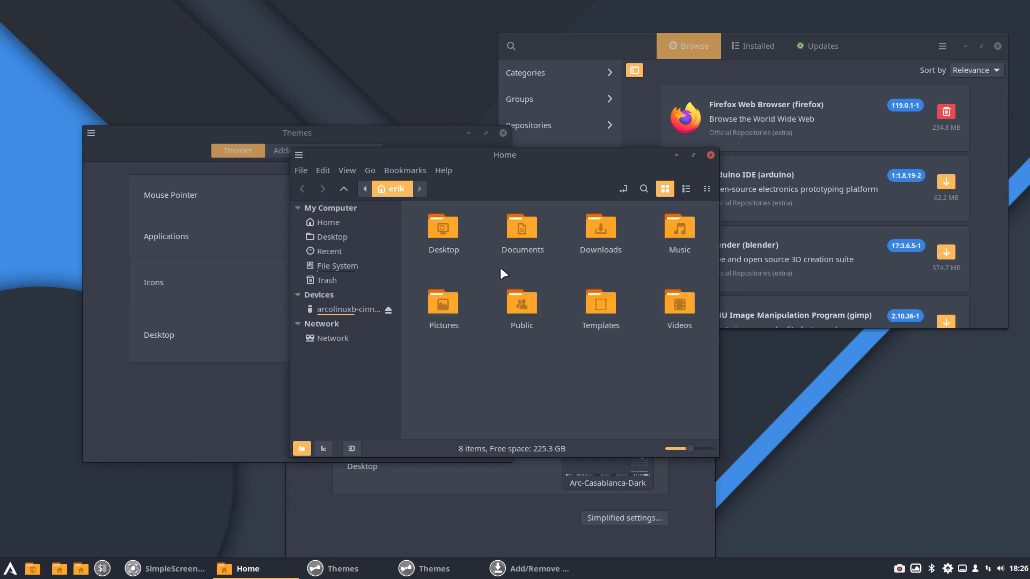
pyautogui.hotkey('ctrl', 'h')
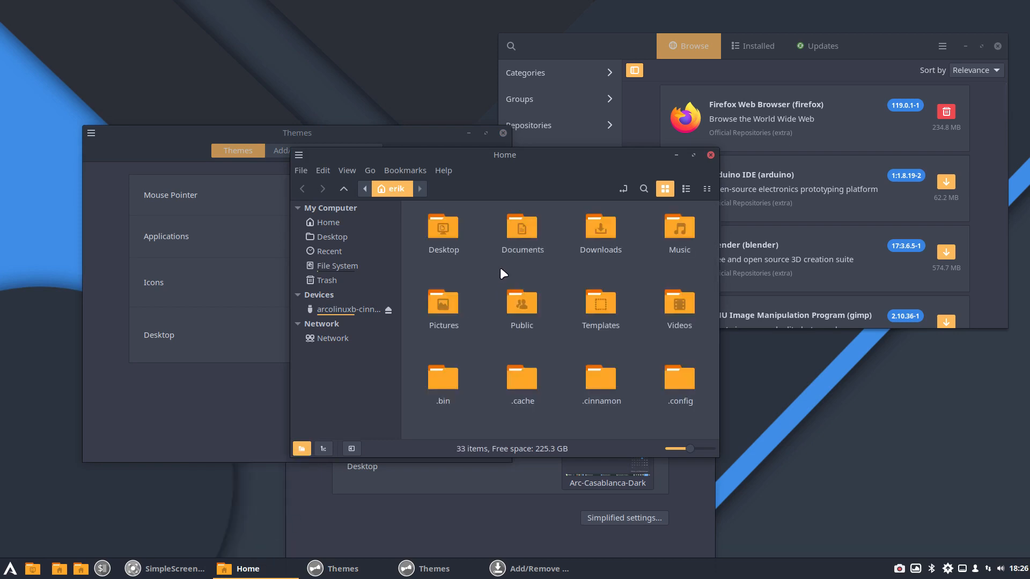
pyautogui.doubleClick(629, 155)
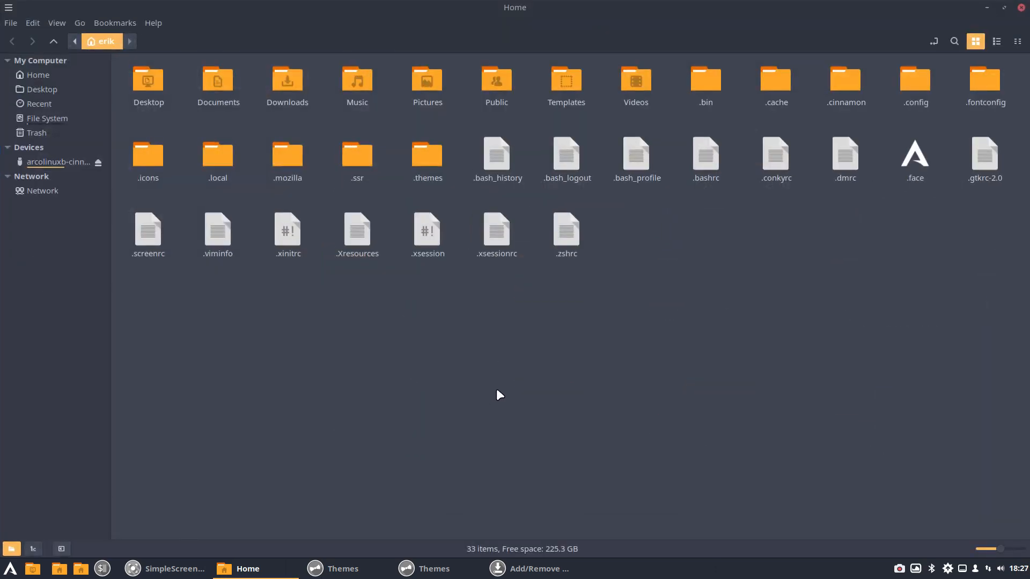
# Step: Open a terminal inside the .config folder, move it clear of the file manager's toolbar, and highlight the terminal name in the system information
pyautogui.doubleClick(900, 85)
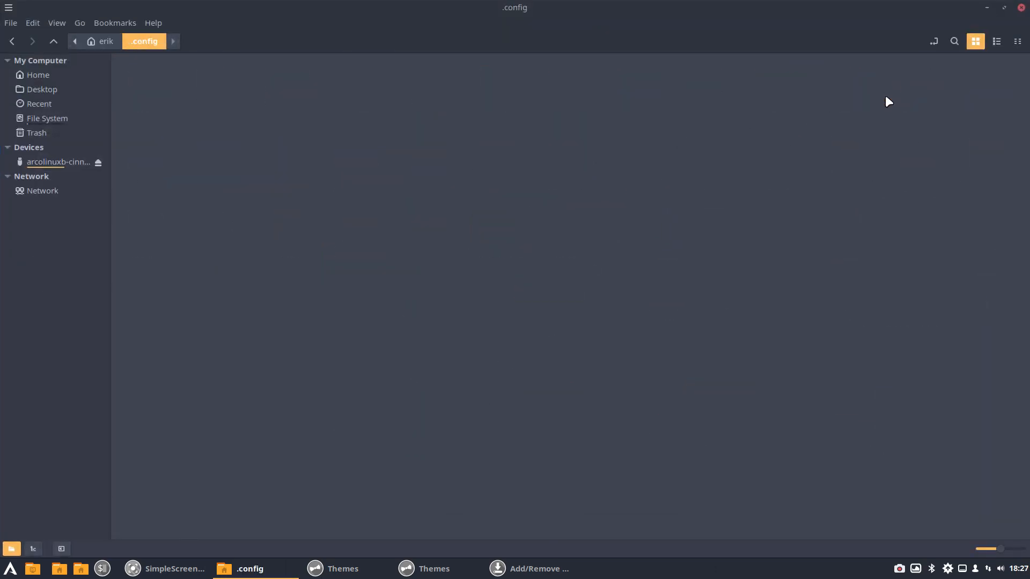
pyautogui.rightClick(410, 298)
pyautogui.click(461, 348)
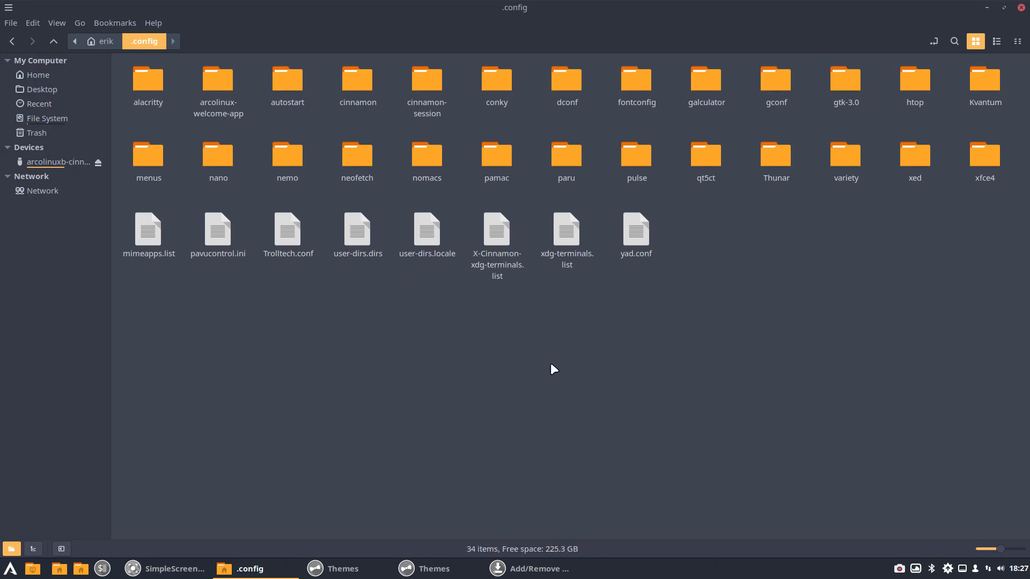
pyautogui.moveTo(245, 36); pyautogui.dragTo(444, 189)
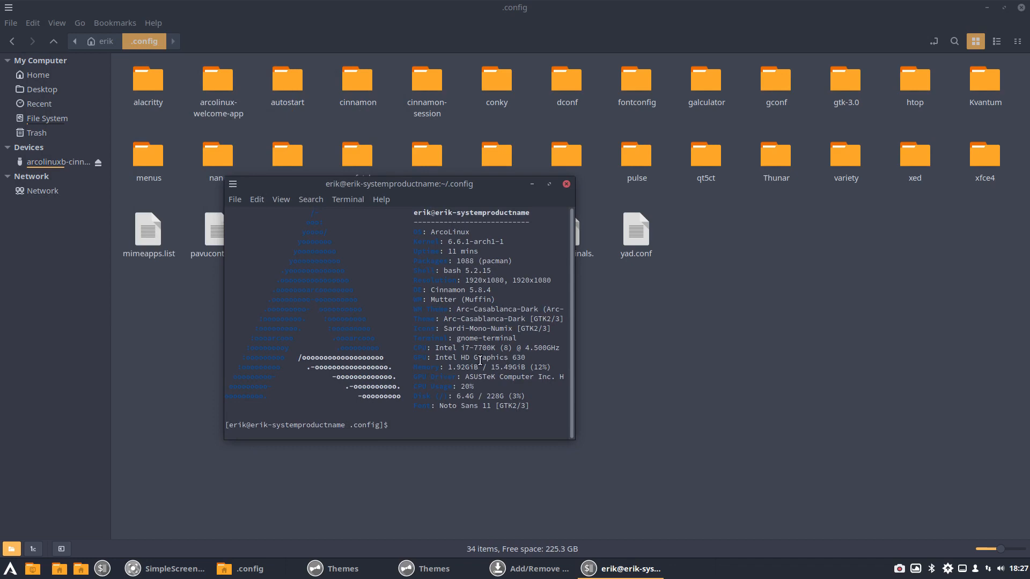
pyautogui.moveTo(518, 338); pyautogui.dragTo(452, 337)
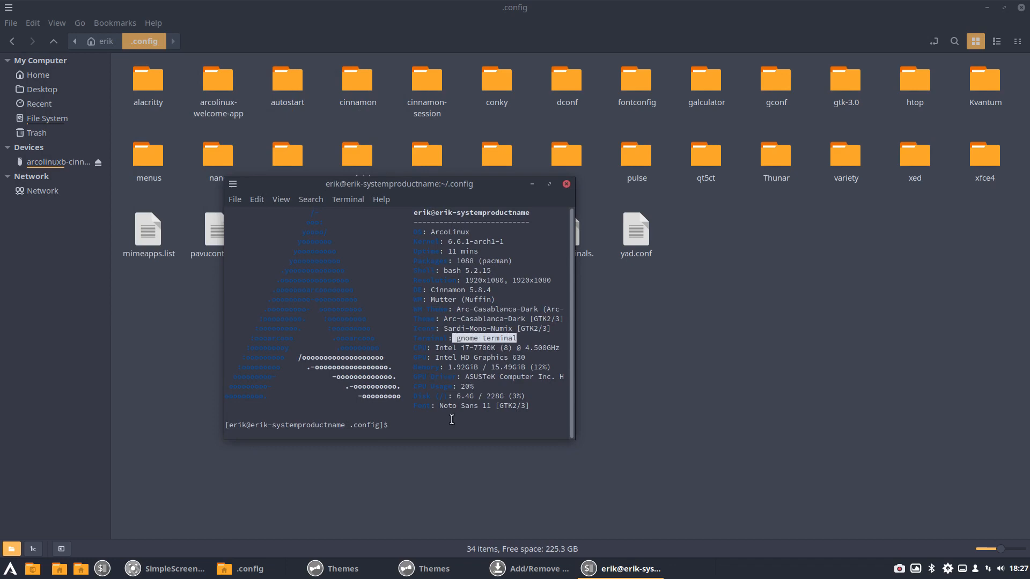
pyautogui.click(387, 425)
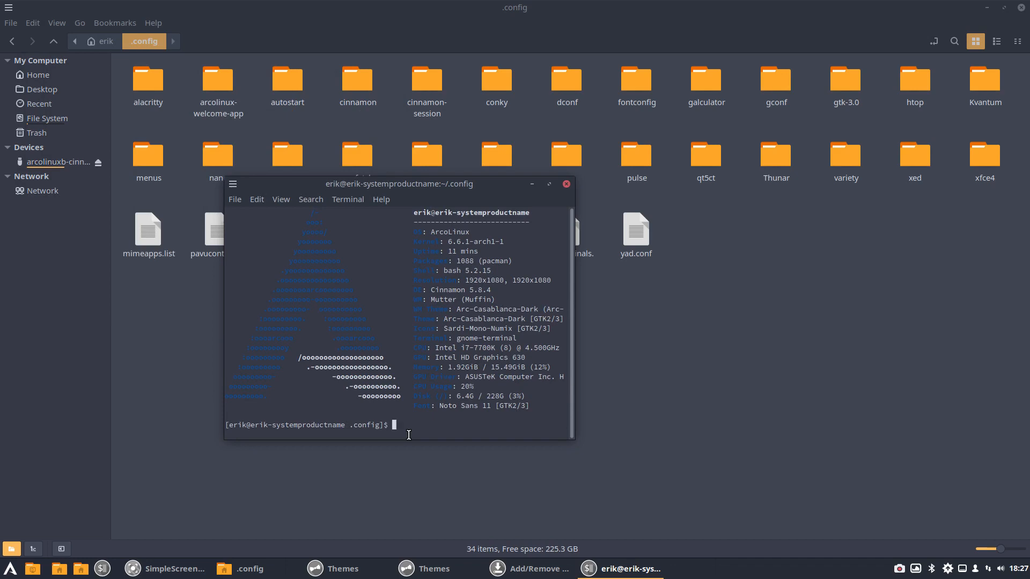
# Step: Search the .config folder for Arc-Dark with the ag command, then close the terminal
pyautogui.write('ag Arc-Dark')
pyautogui.press('Return')
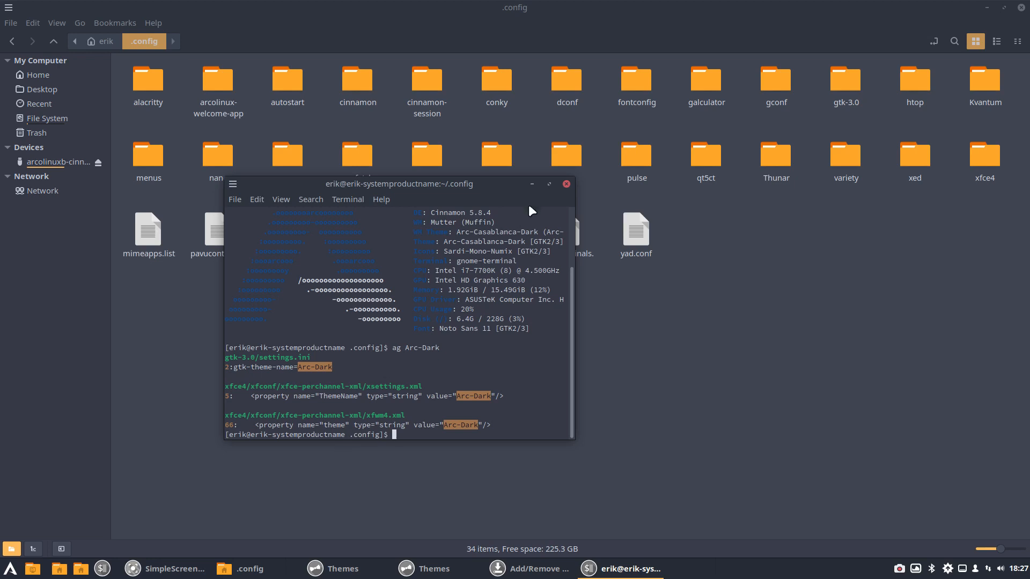
pyautogui.click(565, 184)
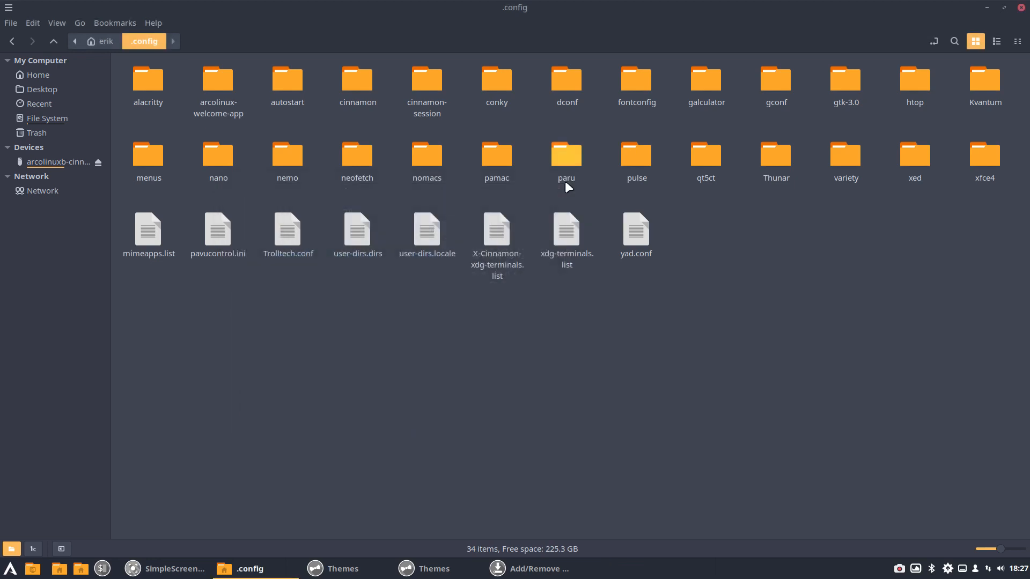
# Step: Open the dconf folder in .config and view the context options for its user file without choosing any
pyautogui.doubleClick(565, 86)
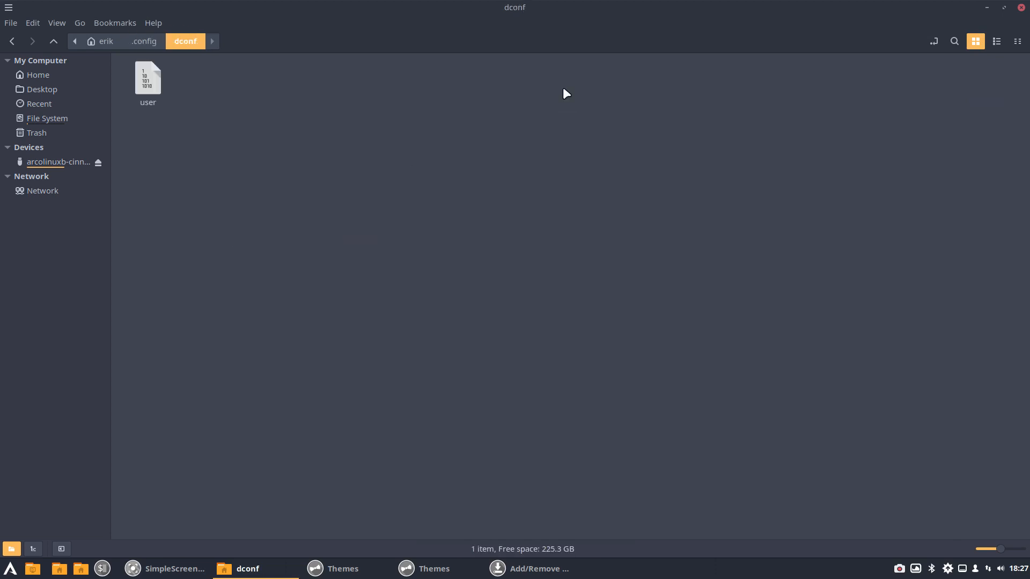
pyautogui.click(149, 80)
pyautogui.rightClick(149, 80)
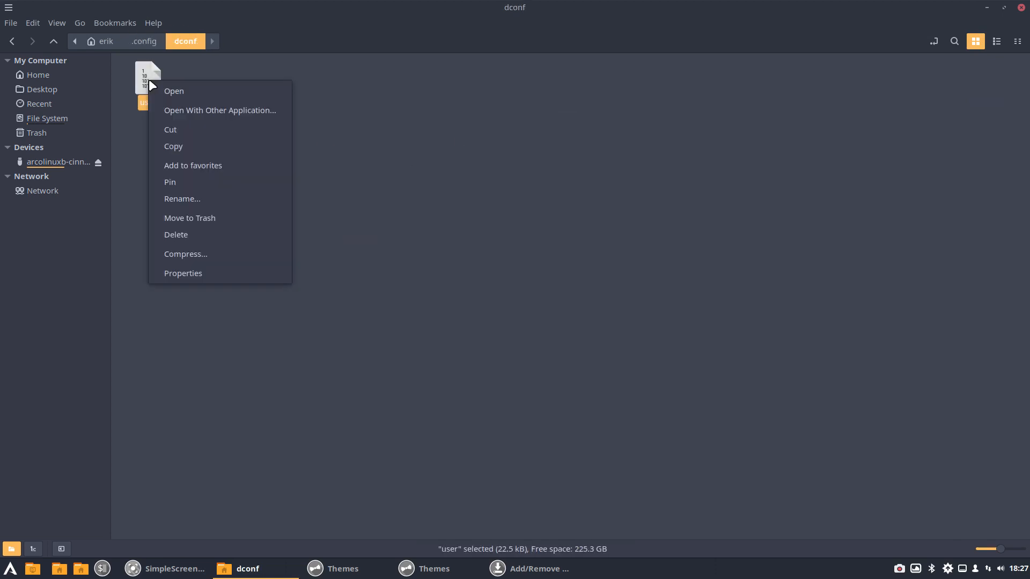
pyautogui.click(213, 70)
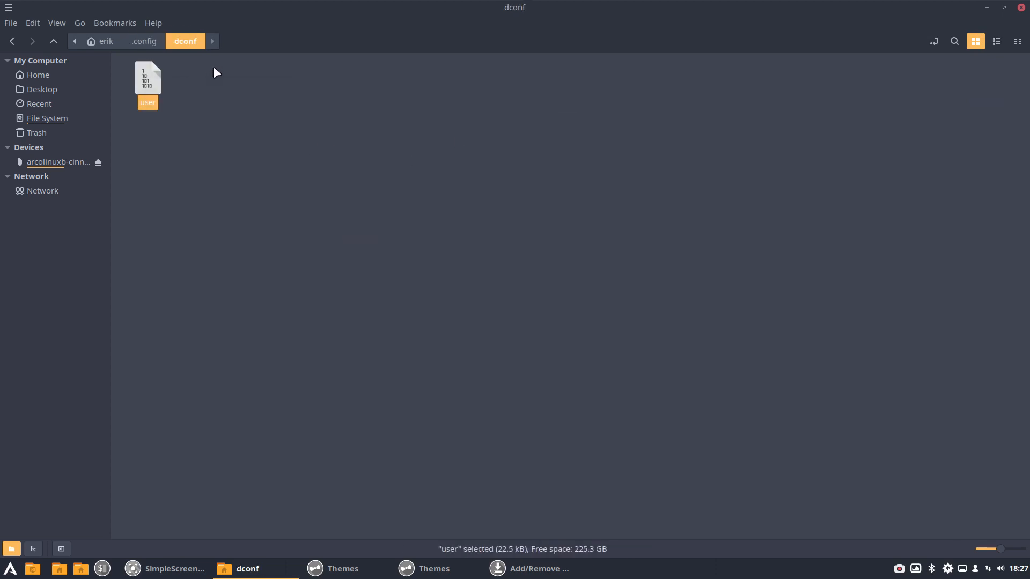
# Step: Search the application menu for "dconf" and launch dconf Editor
pyautogui.click(7, 571)
pyautogui.write('sce')
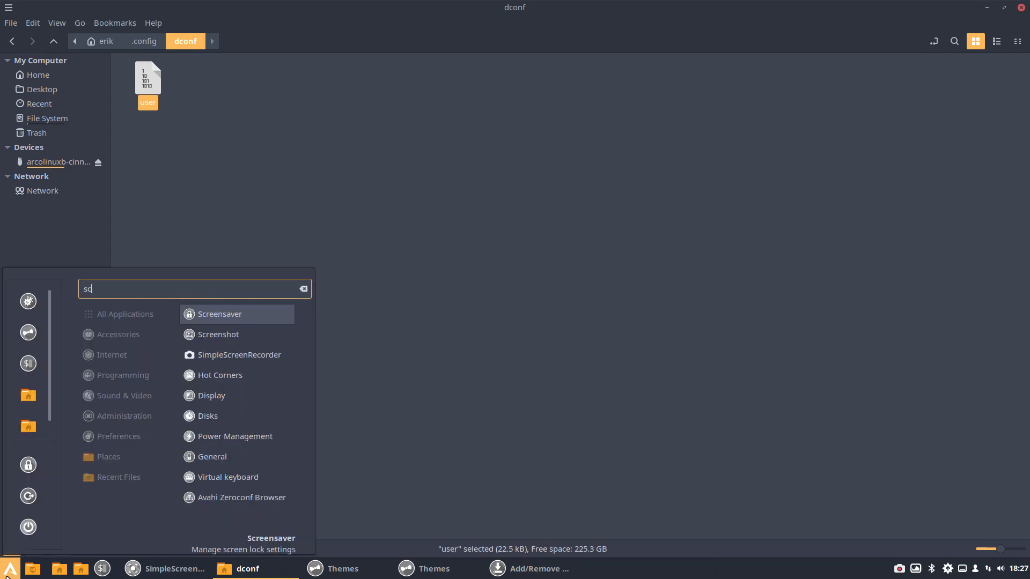
pyautogui.press('BackSpace')
pyautogui.press('BackSpace')
pyautogui.press('BackSpace')
pyautogui.write('d')
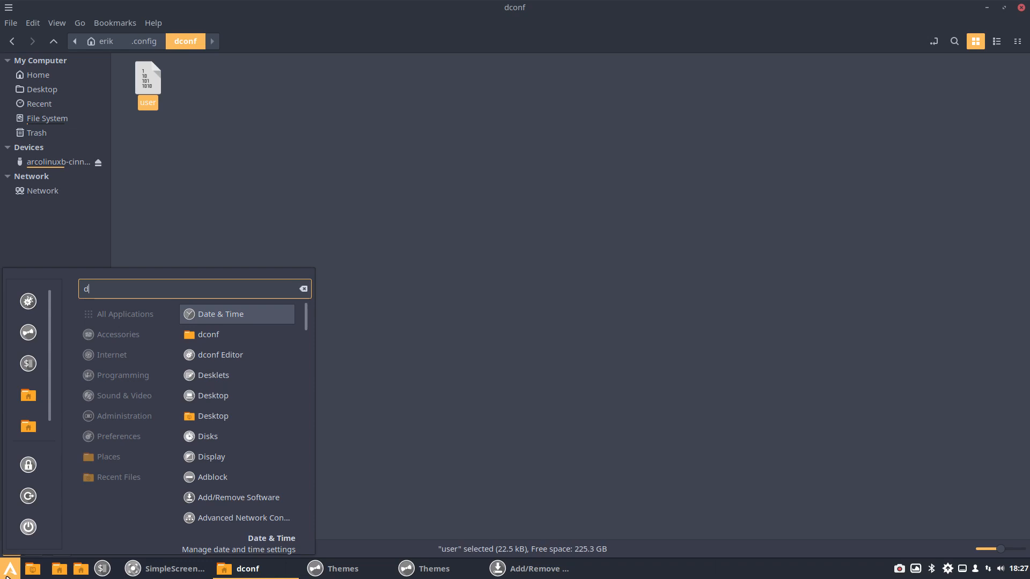
pyautogui.write('conf')
pyautogui.press('Down')
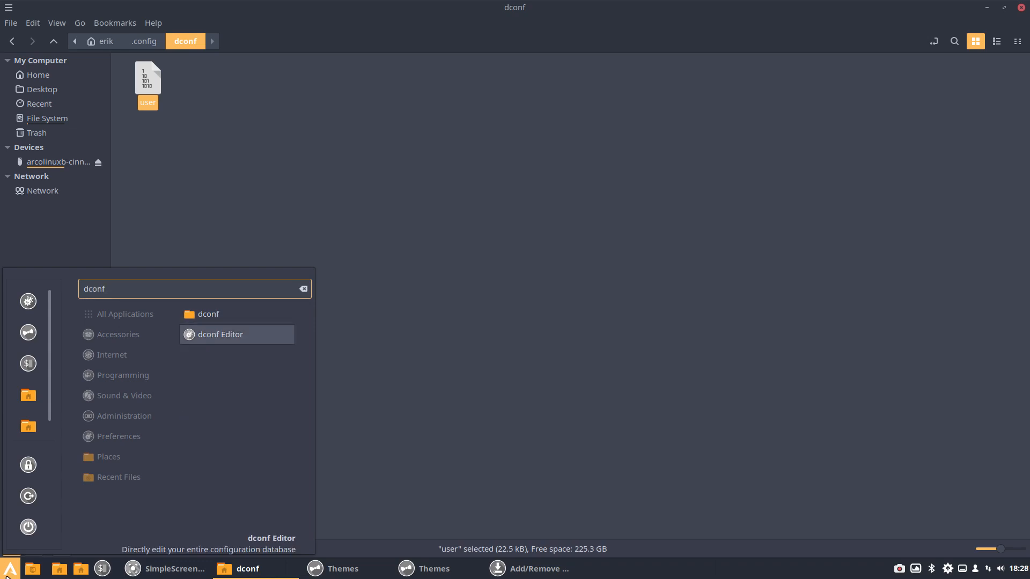
pyautogui.press('Return')
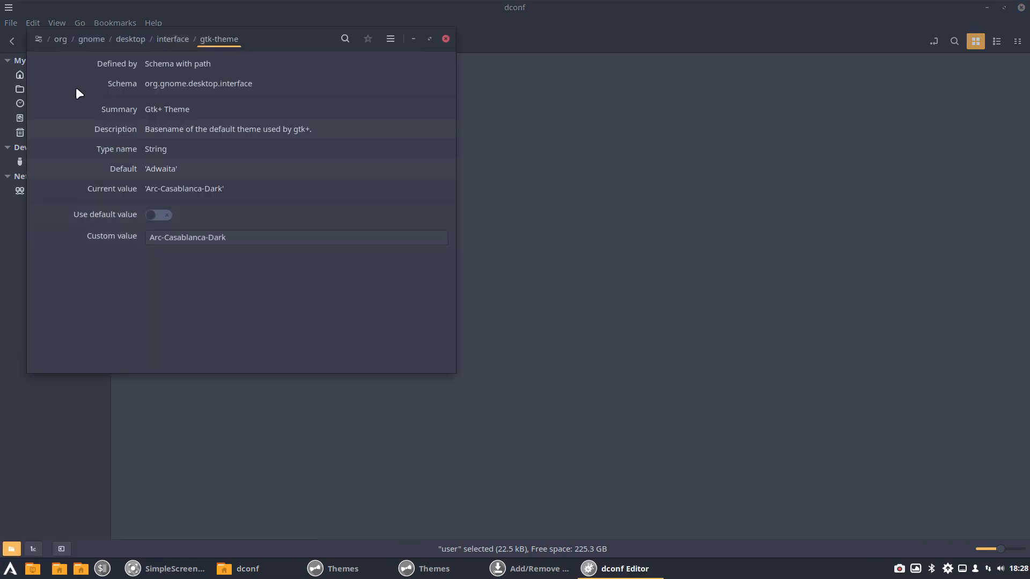
# Step: Browse the gnome and cinnamon folders under org in dconf Editor, then close the editor
pyautogui.click(60, 40)
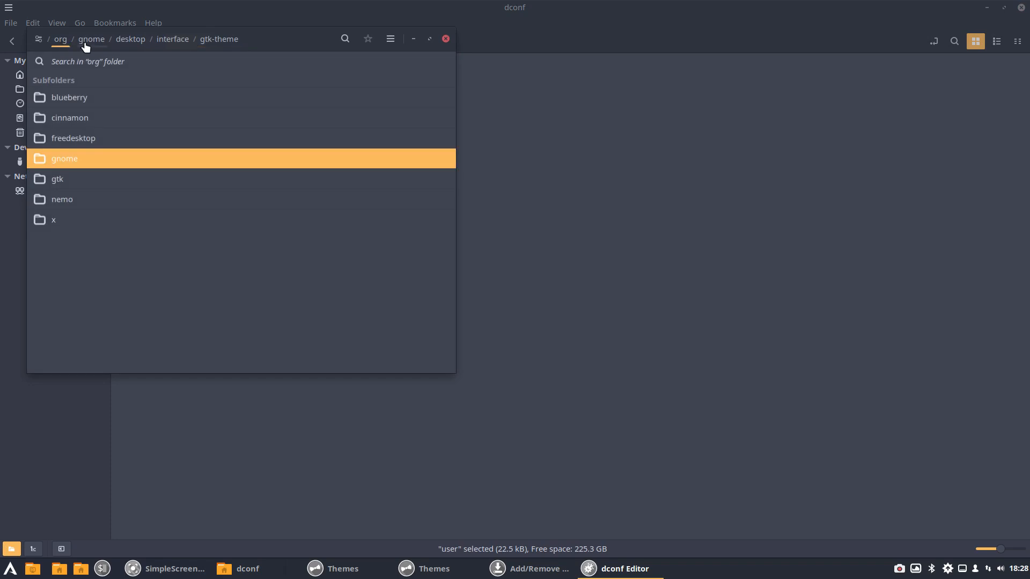
pyautogui.click(86, 46)
pyautogui.click(60, 40)
pyautogui.click(72, 117)
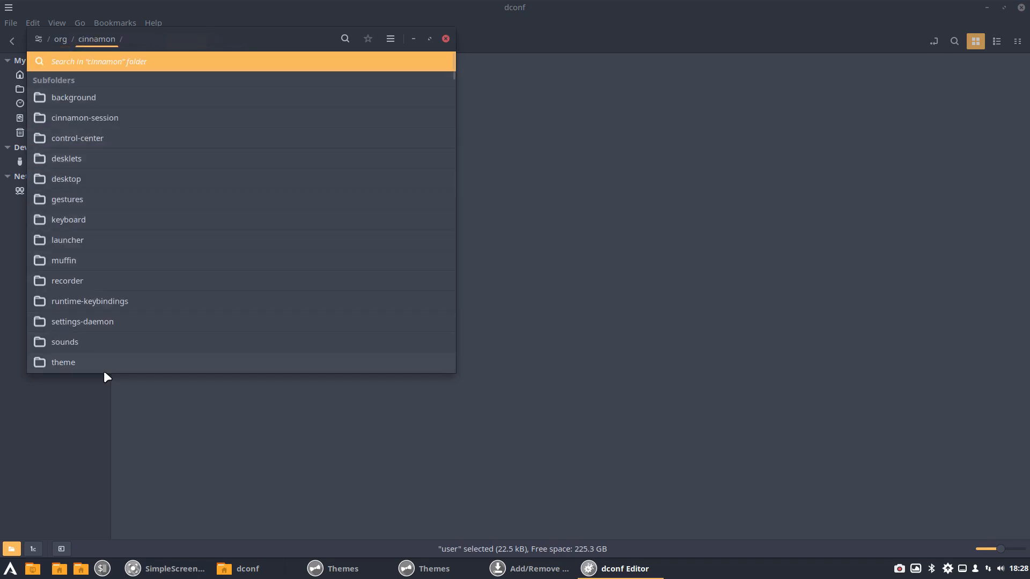
pyautogui.click(445, 39)
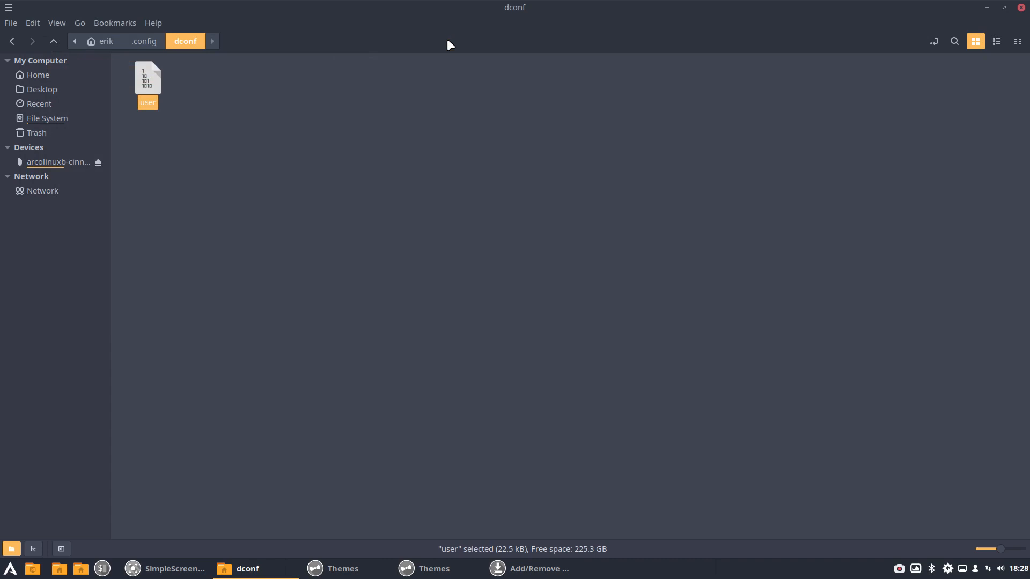
# Step: Open a new terminal and list the package completions for sudo pacman -S arcolinux-dconf-
pyautogui.click(456, 193)
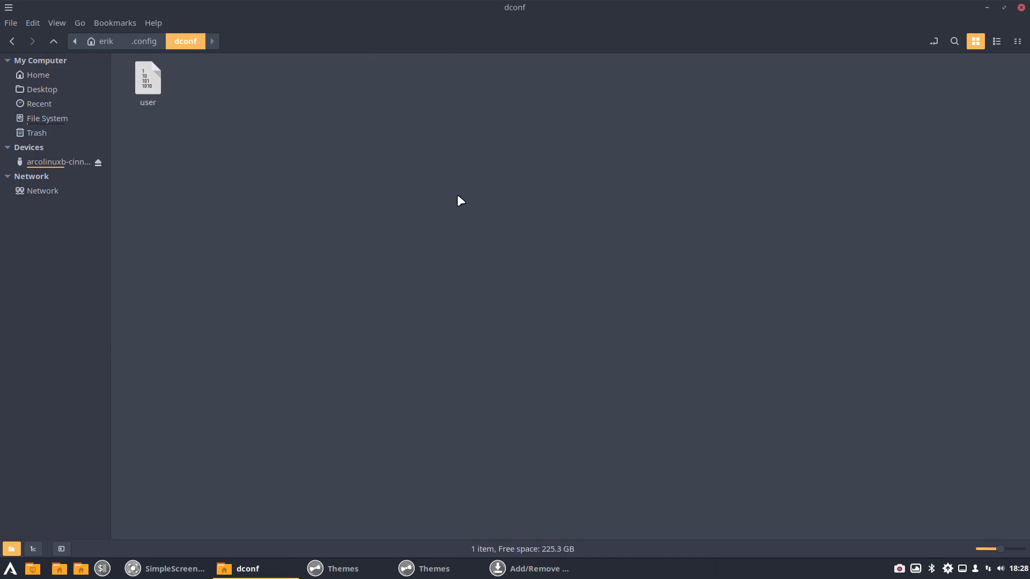
pyautogui.hotkey('ctrl', 'alt', 't')
pyautogui.write('sudo pacman ')
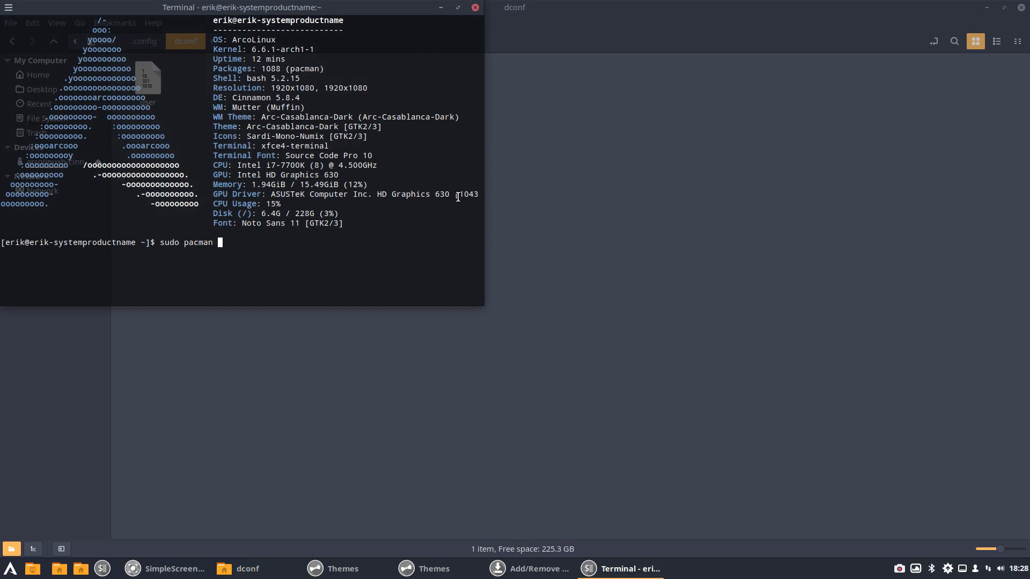
pyautogui.write('-S arcolinux-dconf')
pyautogui.press('BackSpace')
pyautogui.press('BackSpace')
pyautogui.write('nf-n')
pyautogui.press('BackSpace')
pyautogui.press('Tab')
pyautogui.press('Tab')
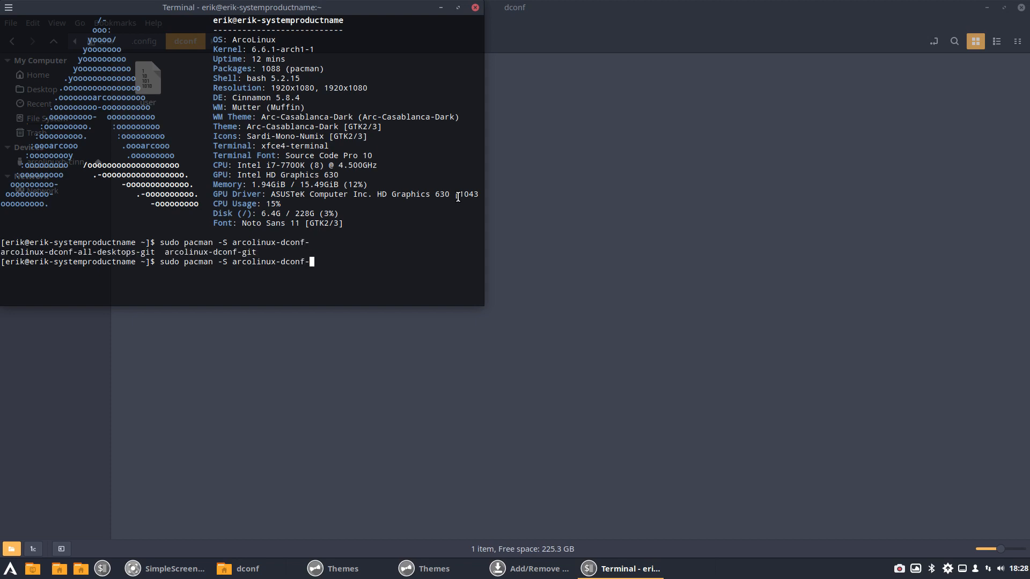
# Step: Change the pending install command to sudo pacman -S arcolinux-cinnamon-dconf-git and highlight arcolinux-dconf-all-desktops-git in the completion list
pyautogui.press('BackSpace')
pyautogui.press('BackSpace')
pyautogui.press('BackSpace')
pyautogui.press('BackSpace')
pyautogui.press('BackSpace')
pyautogui.press('BackSpace')
pyautogui.write('cinnamon-d')
pyautogui.press('Tab')
pyautogui.moveTo(155, 252); pyautogui.dragTo(2, 253)
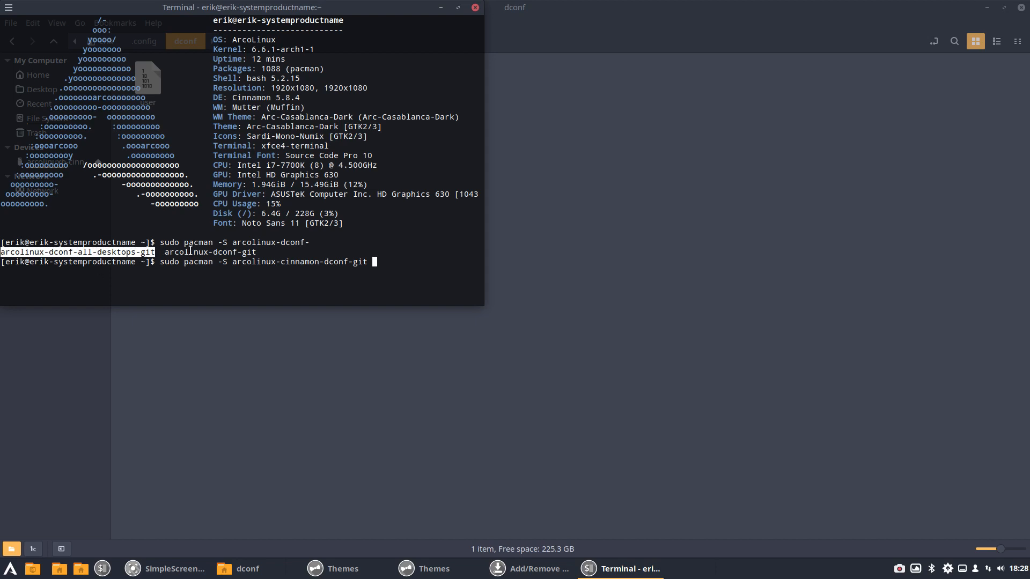
# Step: Highlight arcolinux-dconf-all-desktops-git in the package completion list again and close the terminal without running the pending install command
pyautogui.click(240, 252)
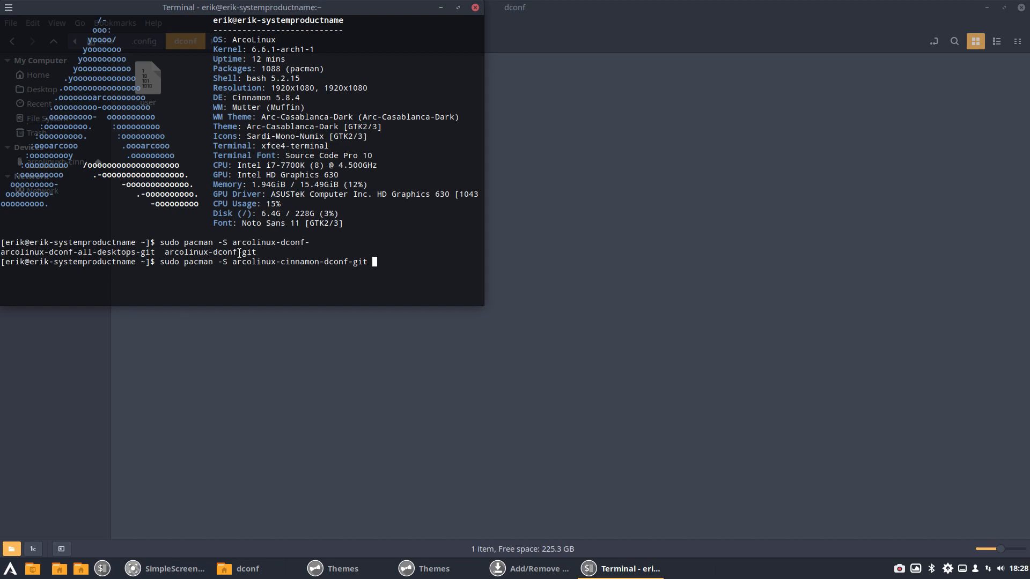
pyautogui.moveTo(155, 252); pyautogui.dragTo(2, 251)
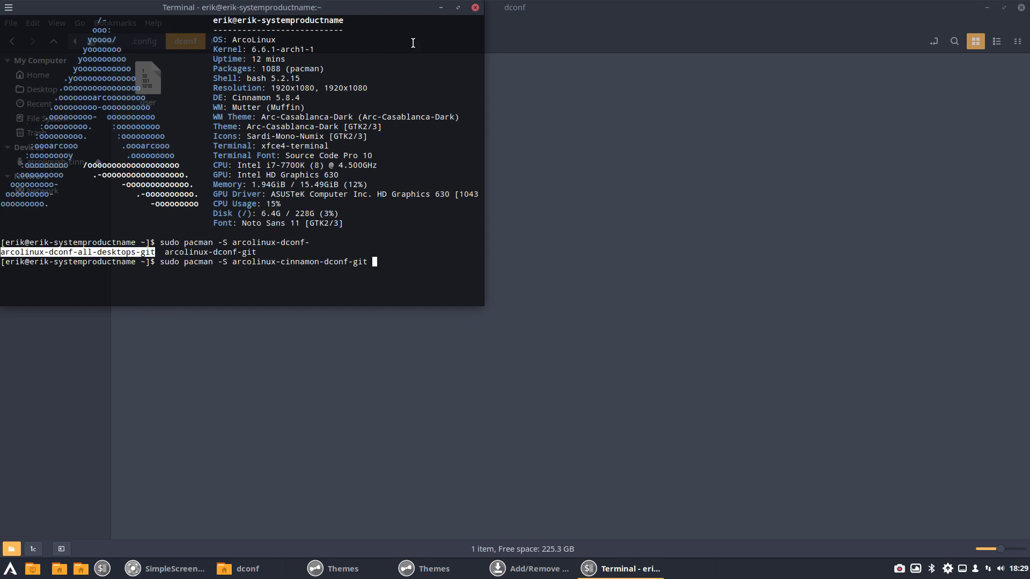
pyautogui.click(475, 8)
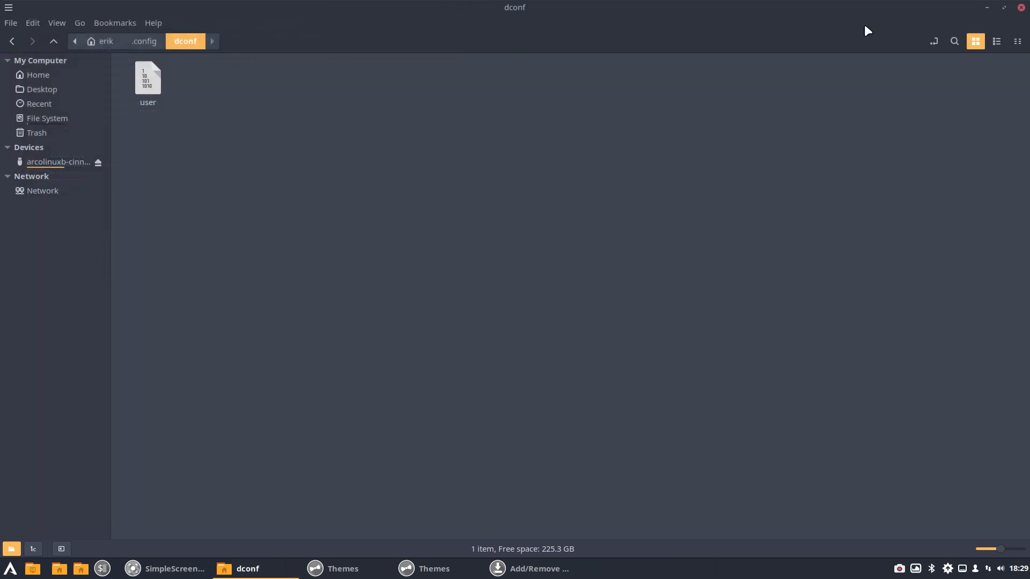
# Step: Close the dconf folder window, both Themes windows and the Add/Remove Software window to clear the desktop
pyautogui.click(1020, 8)
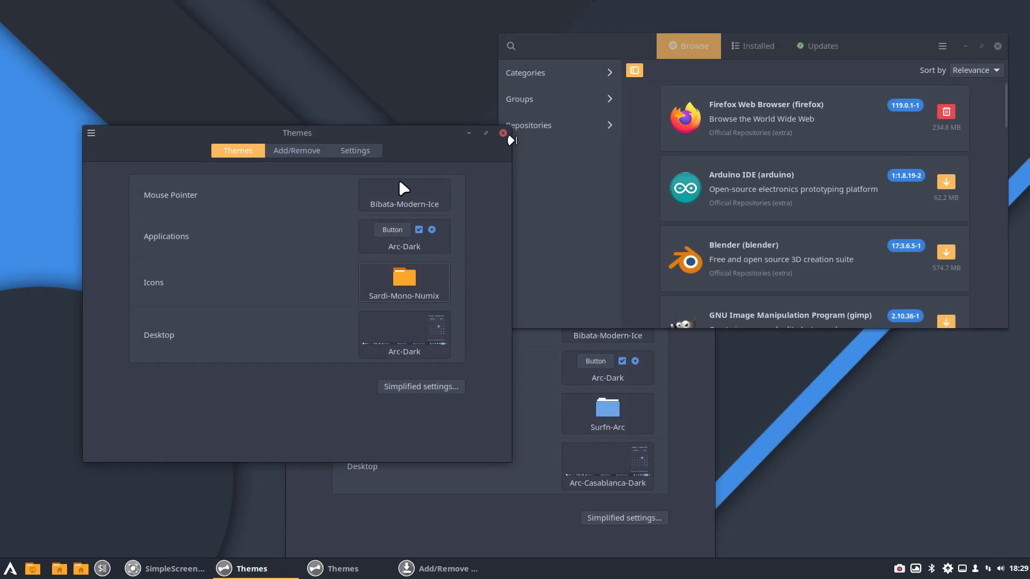
pyautogui.click(503, 134)
pyautogui.click(996, 46)
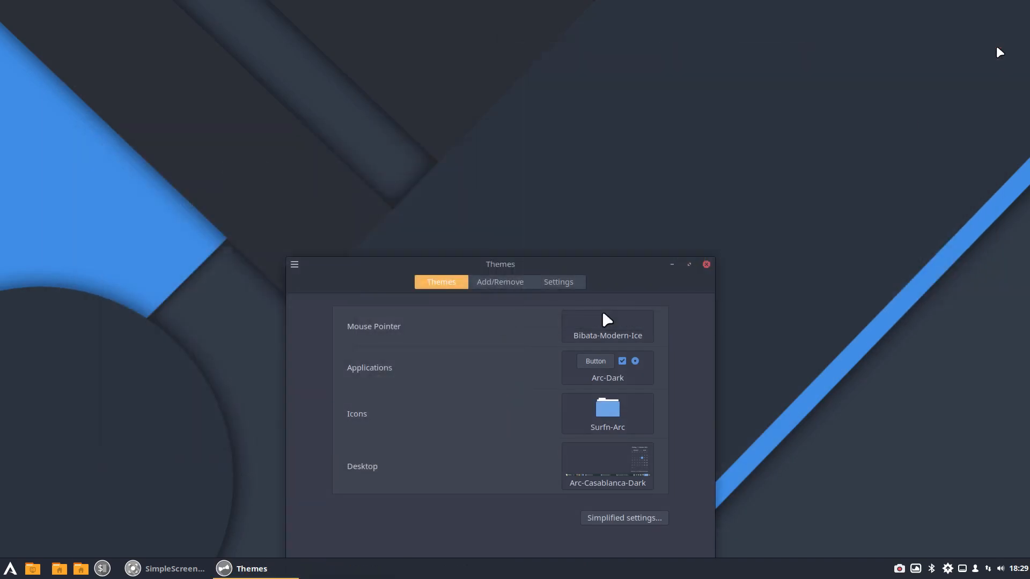
pyautogui.click(706, 264)
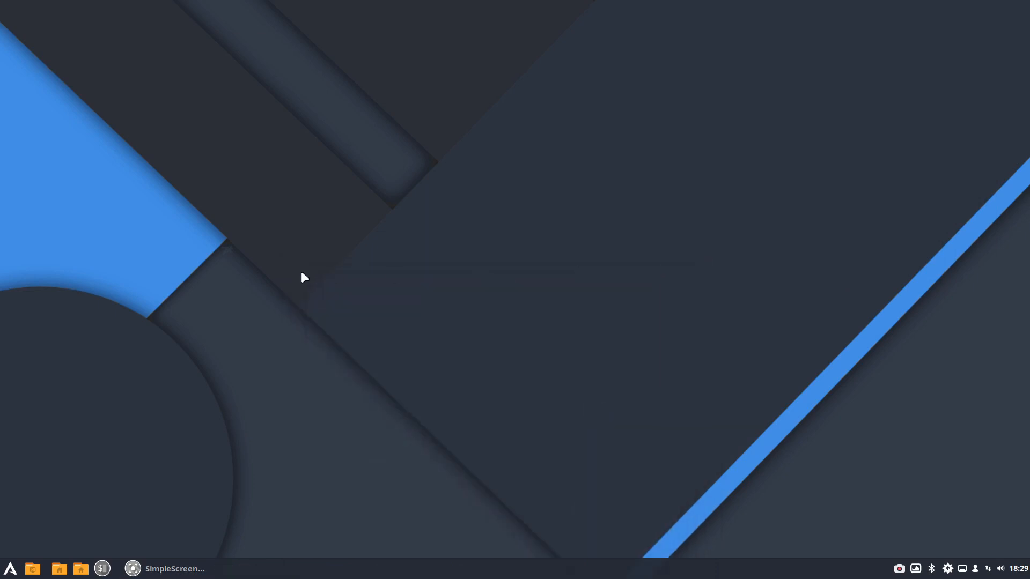
# Step: Open a new terminal, run nenvironment to view /etc/environment in nano, and close the terminal window without editing the file
pyautogui.hotkey('ctrl', 'alt', 't')
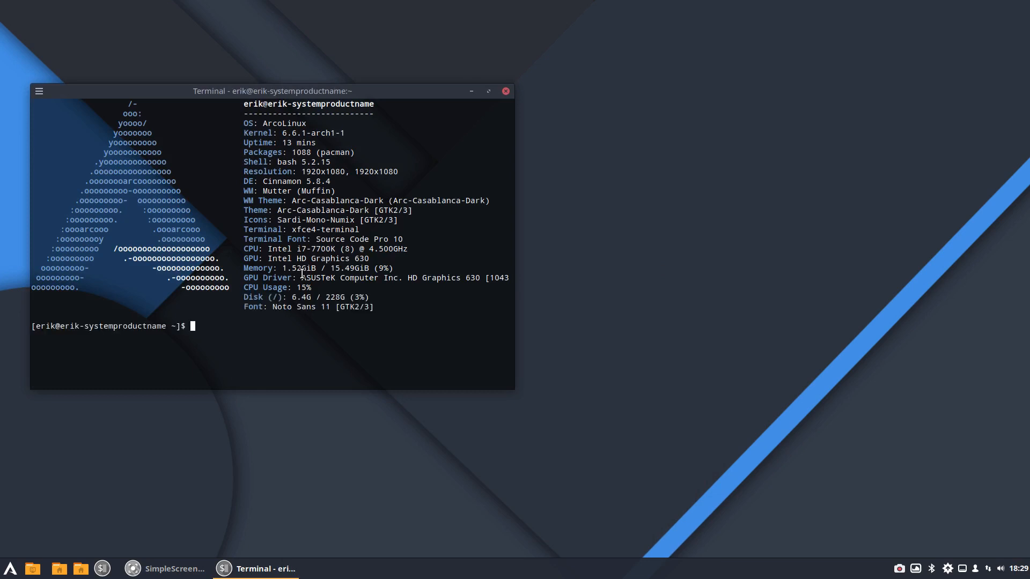
pyautogui.write('nec')
pyautogui.press('BackSpace')
pyautogui.write('nvironment')
pyautogui.press('Return')
pyautogui.press('Return')
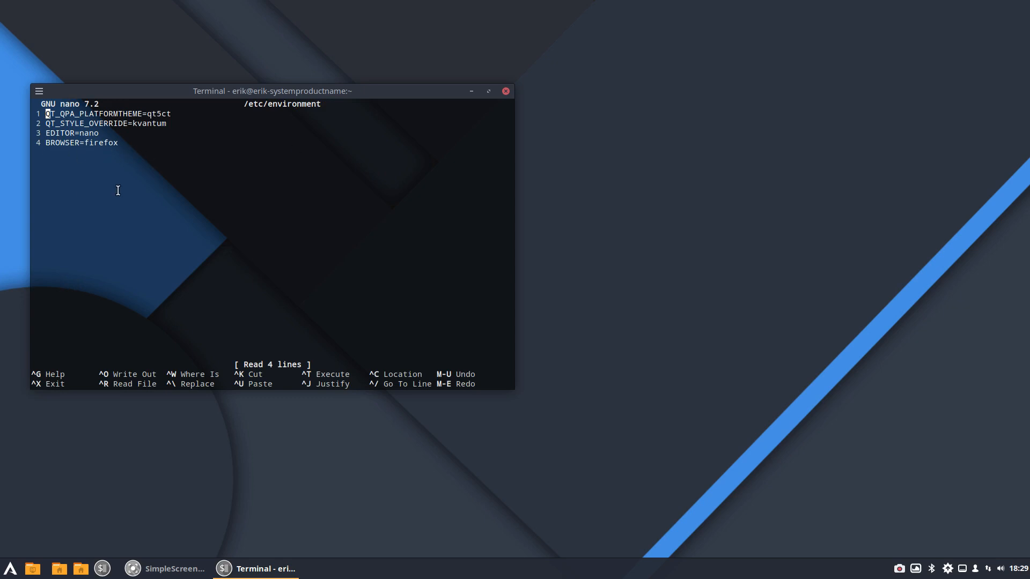
pyautogui.click(505, 91)
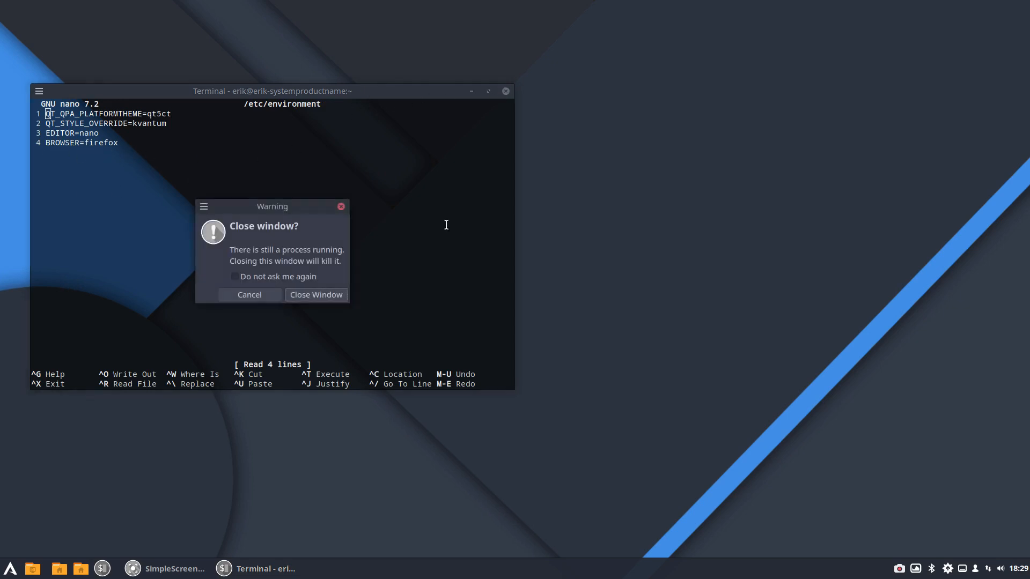
pyautogui.click(323, 297)
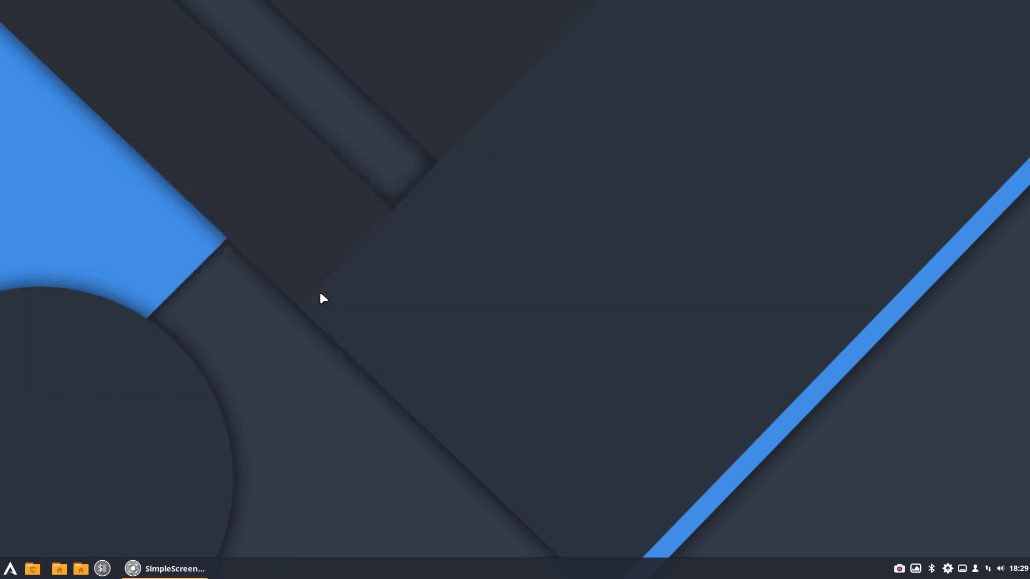